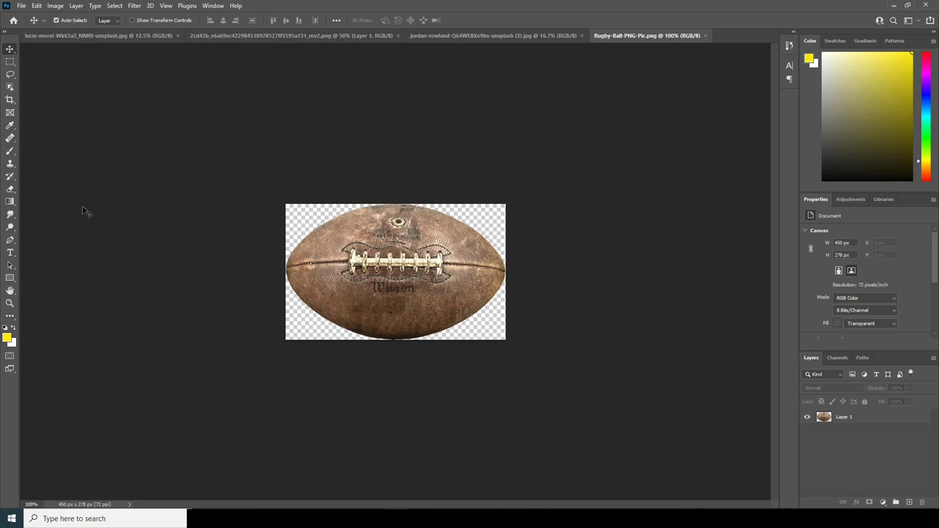
Create a new Letter document, 8.5 x 11 inches at 300 pixels/inch, in RGB Color with 16-bit depth.
click(22, 6)
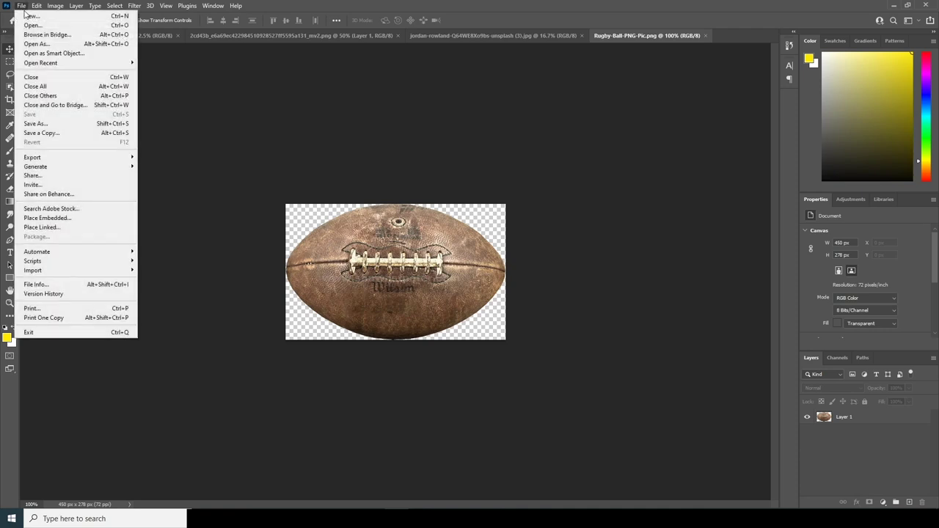
click(23, 12)
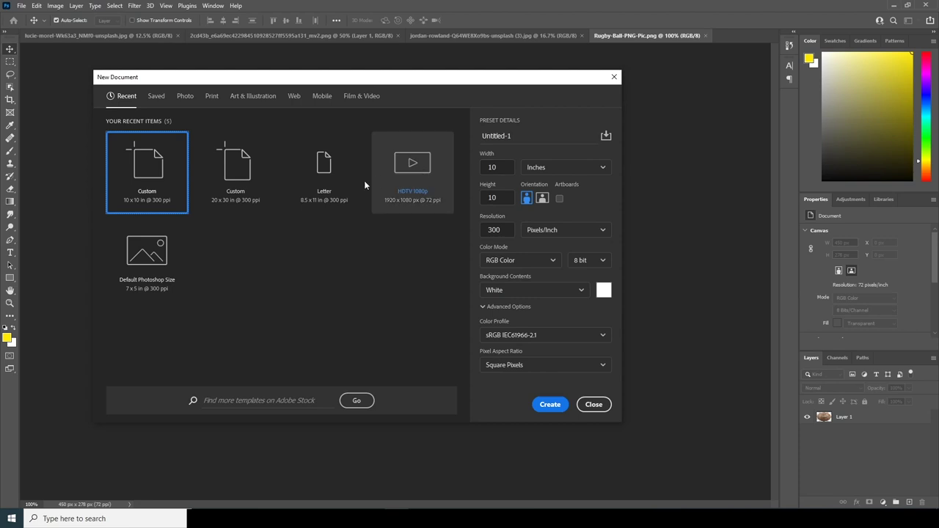
click(342, 184)
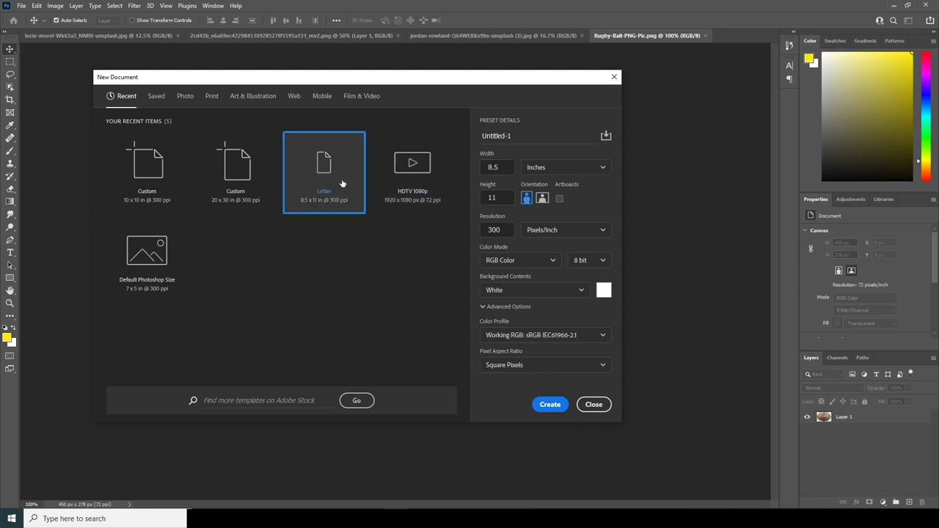
click(485, 168)
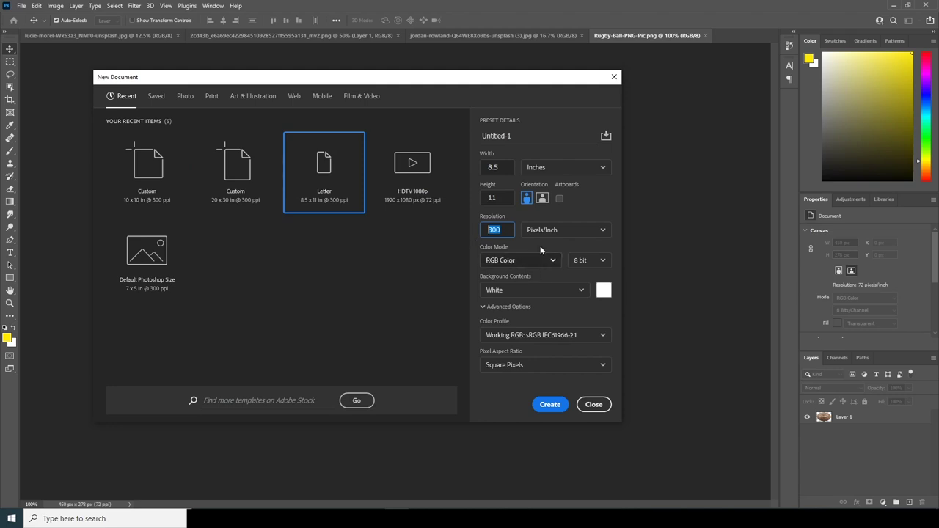
click(589, 261)
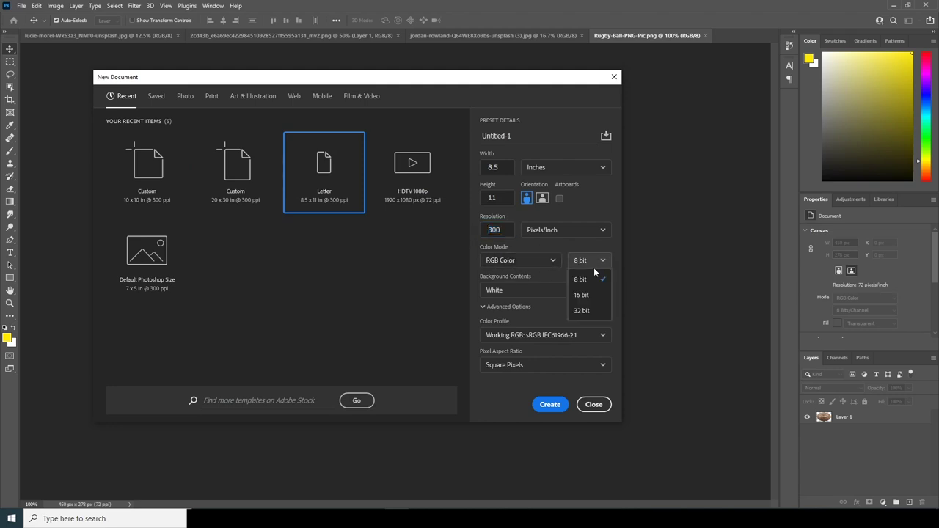
click(581, 295)
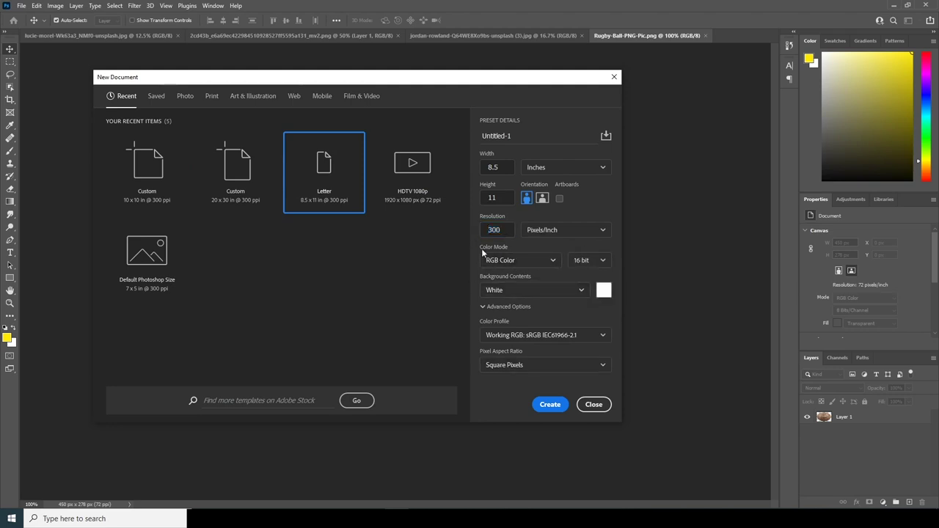
click(551, 405)
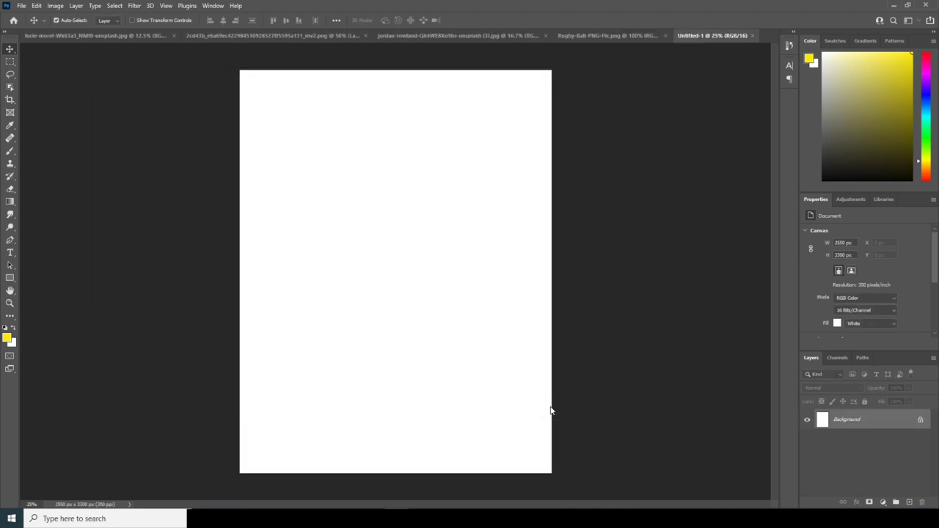
Bring the stadium photo into the new Untitled-1 document as a layer, accepting the bit-depth difference.
click(109, 37)
click(297, 37)
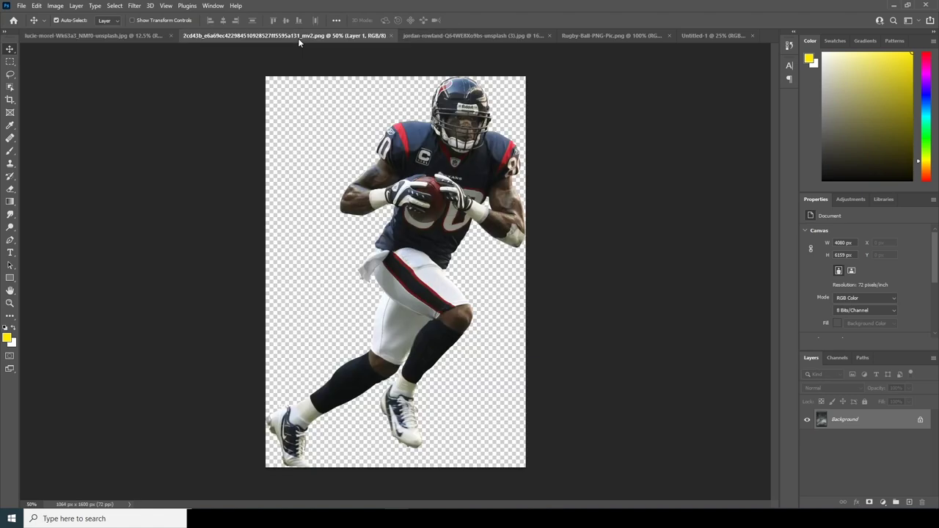
click(455, 35)
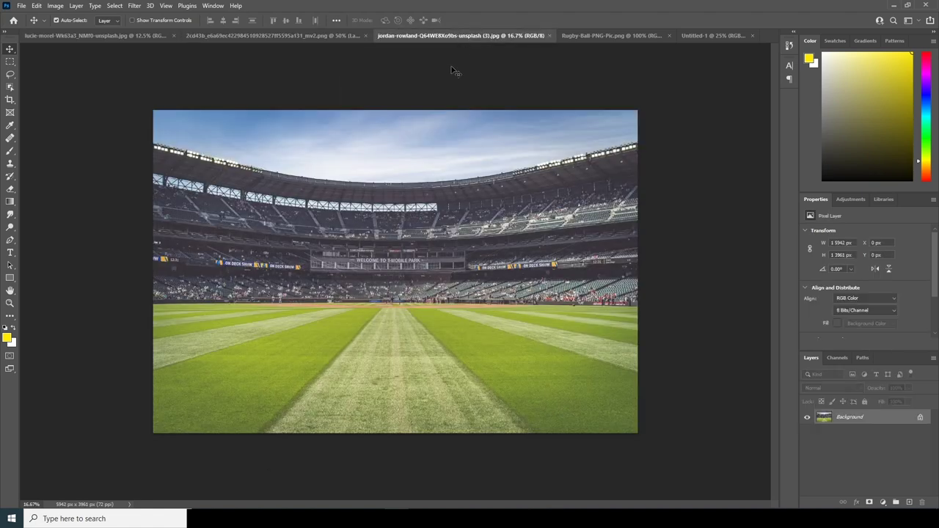
click(706, 36)
mouse_move(422, 301)
mouse_down()
mouse_move(409, 316)
mouse_move(426, 301)
mouse_up()
click(451, 201)
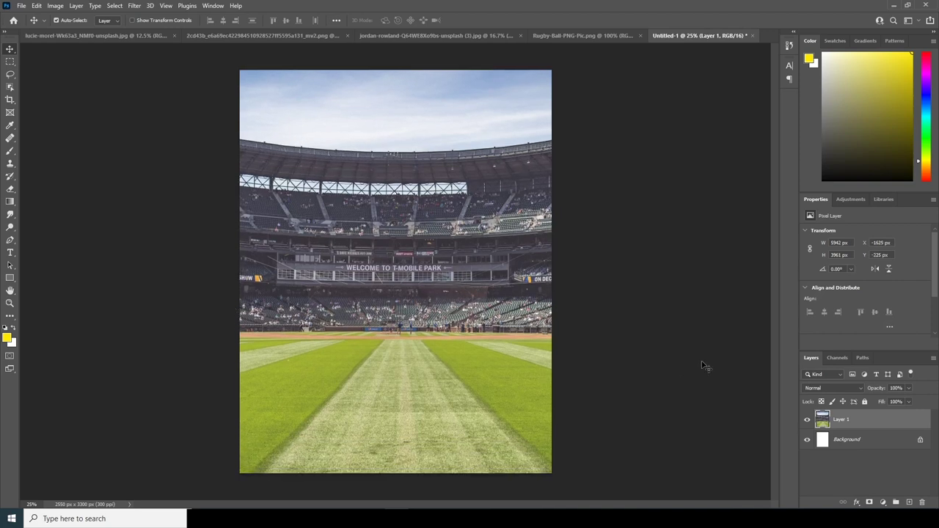
Convert the stadium layer to a smart object, scale it to about 77% and place it over the canvas's lower part.
right_click(852, 424)
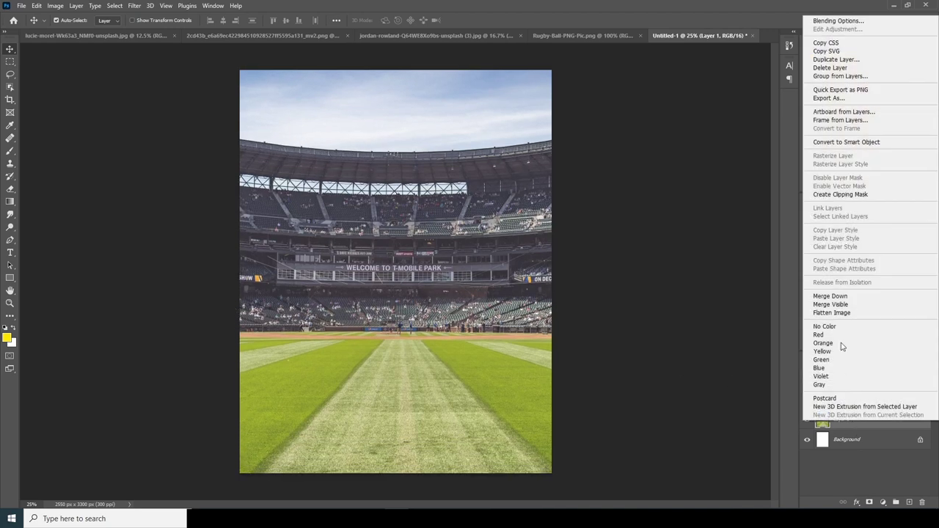
click(846, 142)
key(ctrl+minus)
key(ctrl+t)
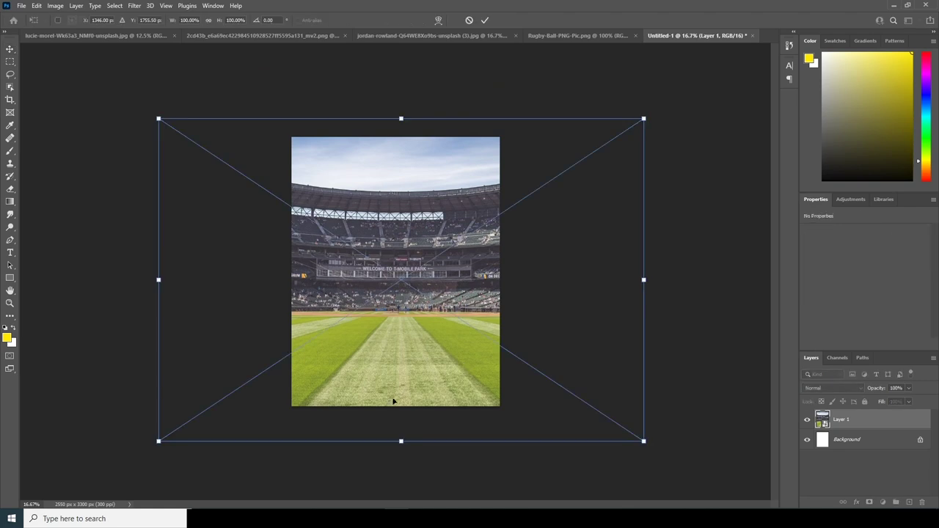
drag(158, 117, 227, 164)
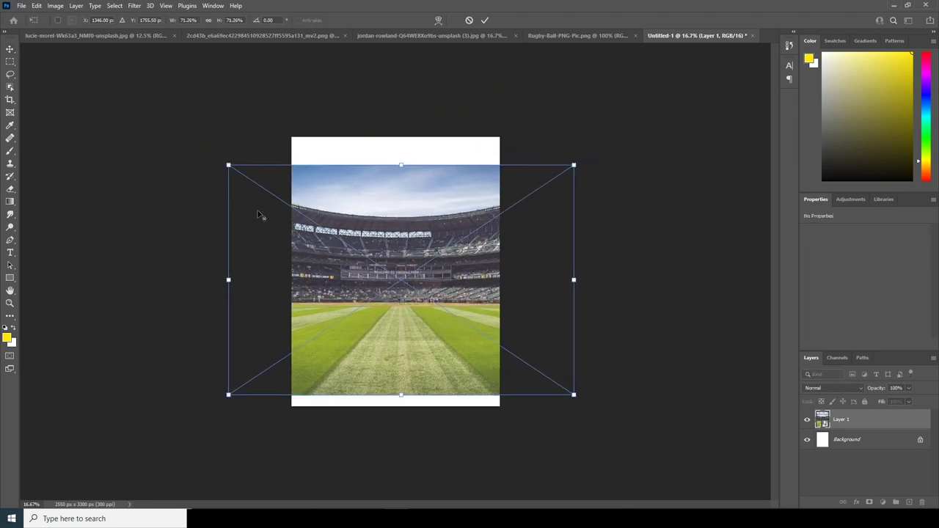
drag(407, 297, 407, 313)
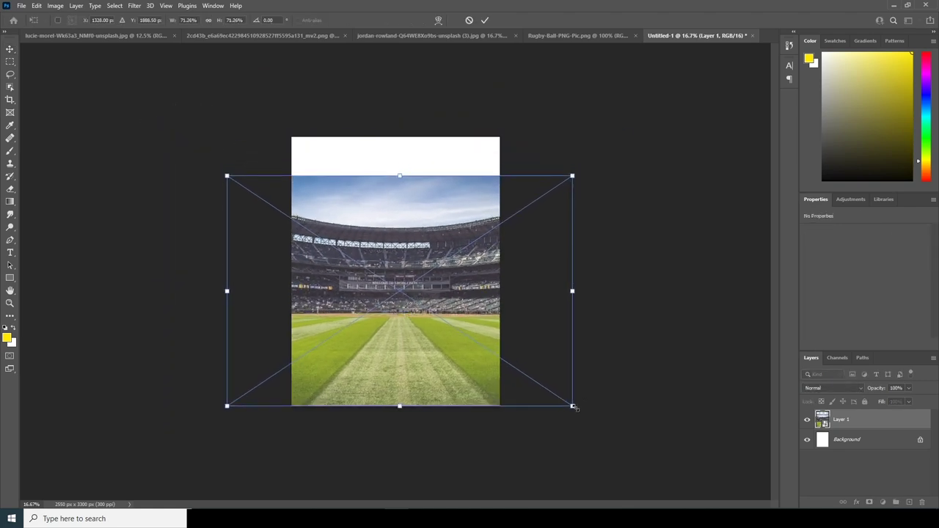
drag(574, 408, 589, 415)
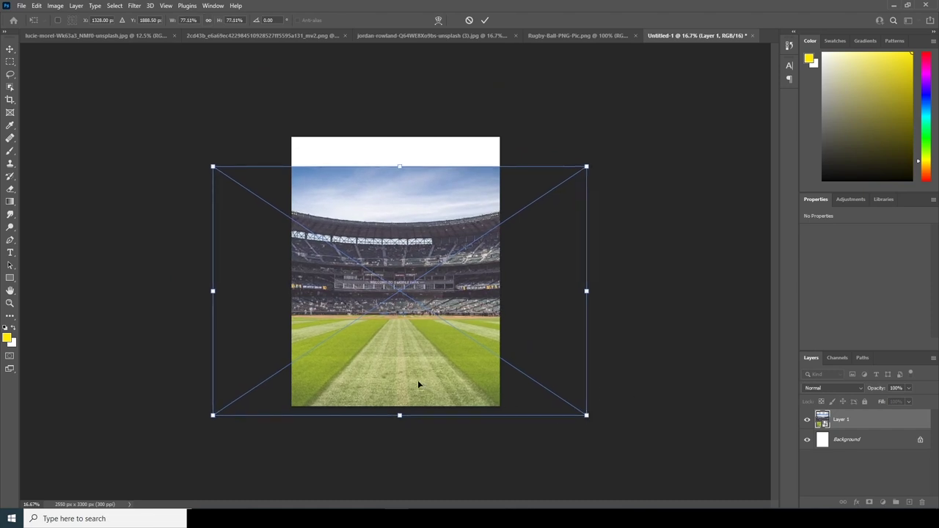
key(Return)
Add a layer mask to the stadium layer and choose the Soft Round brush for painting on it.
key(ctrl+plus)
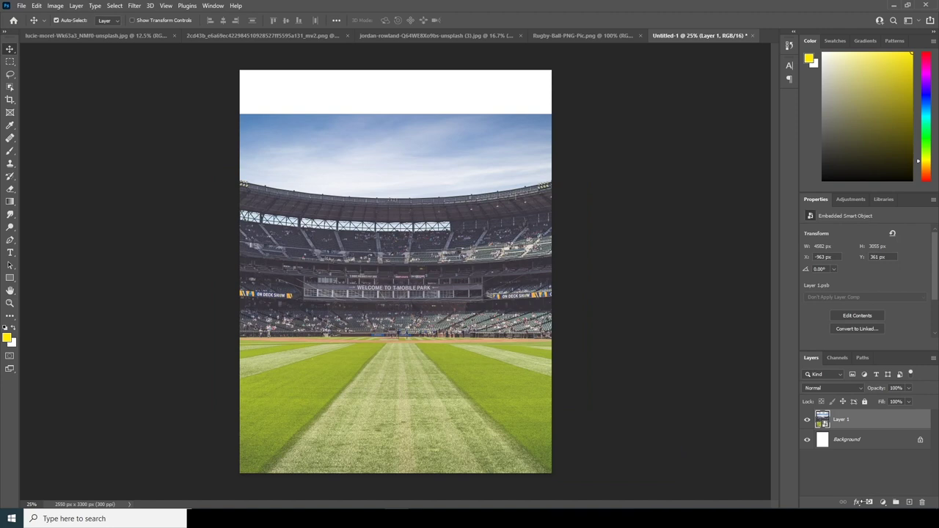
click(869, 503)
key(b)
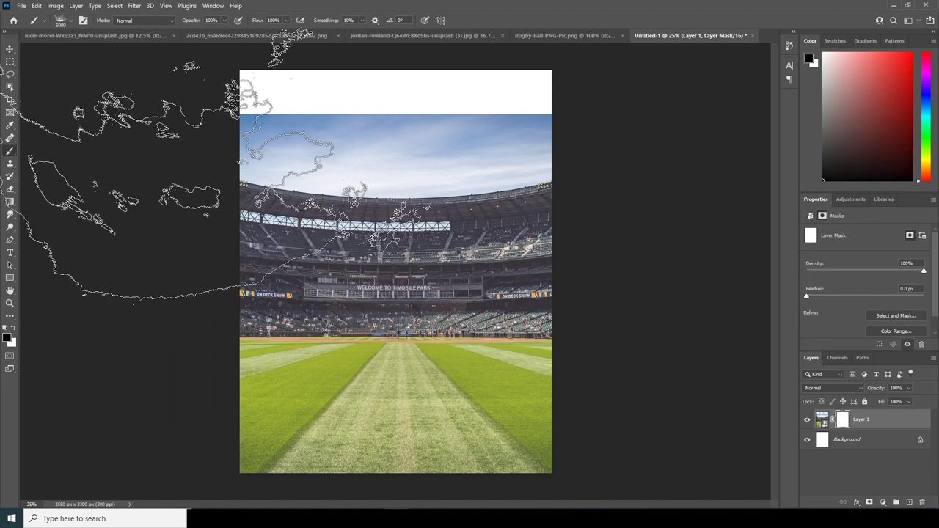
click(64, 20)
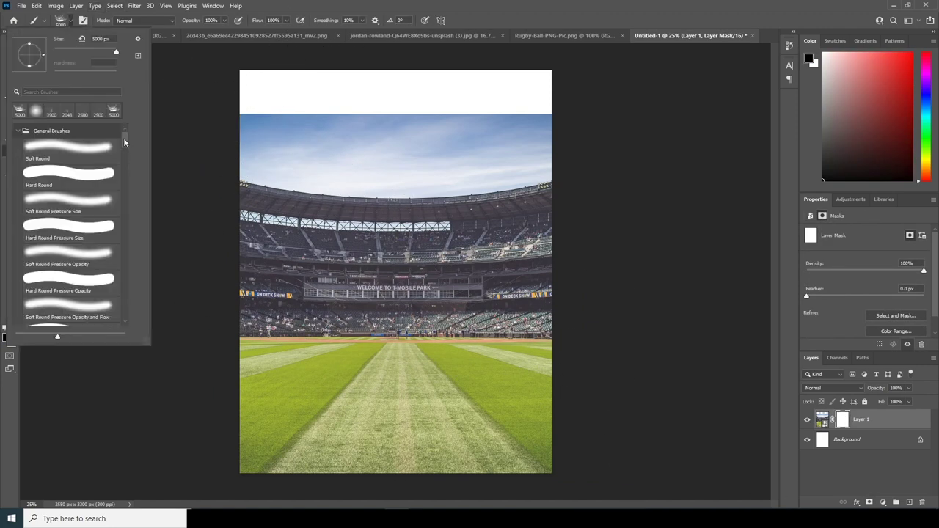
double_click(89, 145)
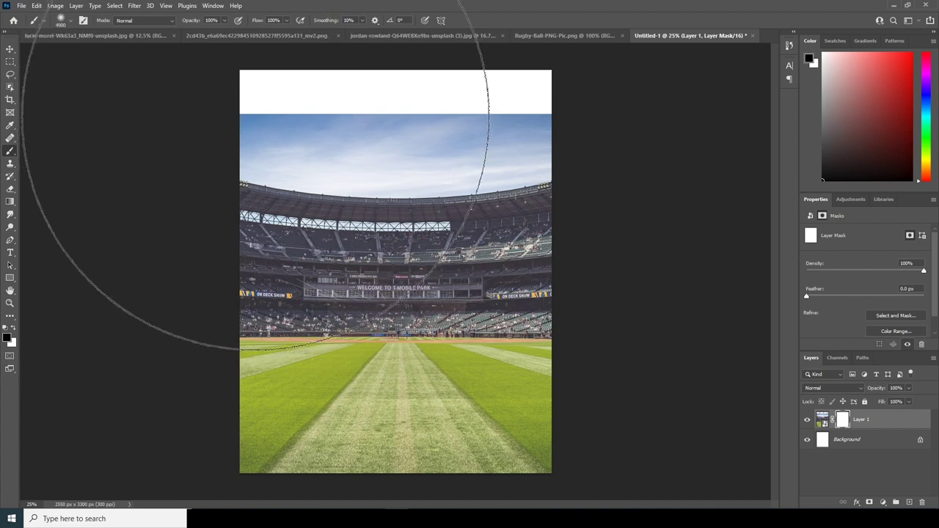
Paint black on the stadium layer's mask with progressively smaller brush sizes, hiding the sky and stands and leaving only the grass field.
key(bracketleft)
key(bracketleft)
key(bracketleft)
key(bracketleft)
key(bracketleft)
key(bracketleft)
key(bracketleft)
mouse_move(237, 149)
mouse_down()
mouse_move(389, 126)
mouse_move(331, 121)
mouse_move(616, 130)
mouse_up()
key(bracketleft)
key(bracketleft)
key(bracketleft)
key(bracketleft)
key(bracketleft)
key(bracketleft)
key(bracketleft)
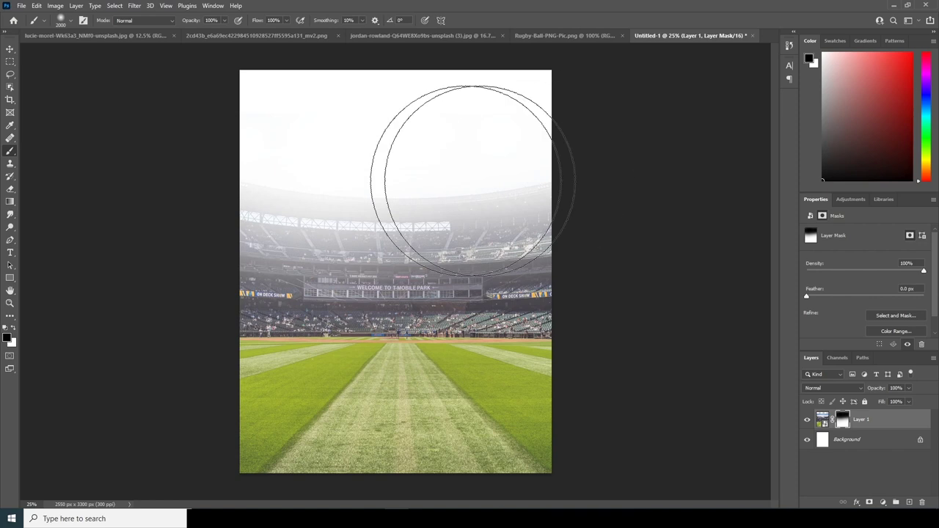
mouse_move(475, 175)
mouse_down()
mouse_move(167, 137)
mouse_move(163, 160)
mouse_up()
key(bracketleft)
key(bracketleft)
key(bracketleft)
key(bracketleft)
mouse_move(225, 269)
mouse_down()
mouse_move(587, 257)
mouse_move(528, 275)
mouse_move(180, 263)
mouse_move(242, 277)
mouse_move(231, 303)
mouse_move(243, 304)
mouse_move(569, 302)
mouse_move(213, 307)
mouse_move(108, 297)
mouse_move(370, 305)
mouse_move(153, 290)
mouse_move(508, 269)
mouse_up()
key(bracketleft)
key(bracketleft)
key(bracketleft)
key(bracketleft)
key(bracketleft)
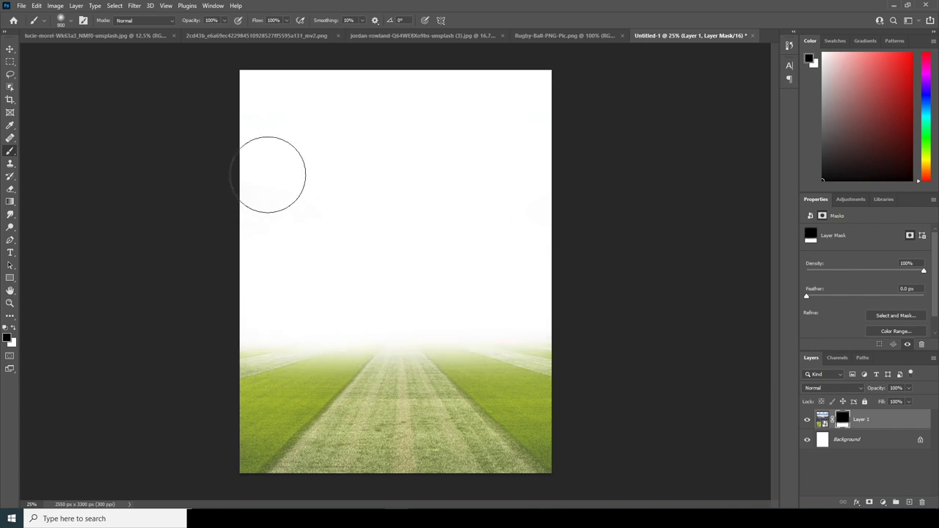
Bring the dark storm cloud photo into Untitled-1 and place its layer below the masked stadium layer.
click(95, 35)
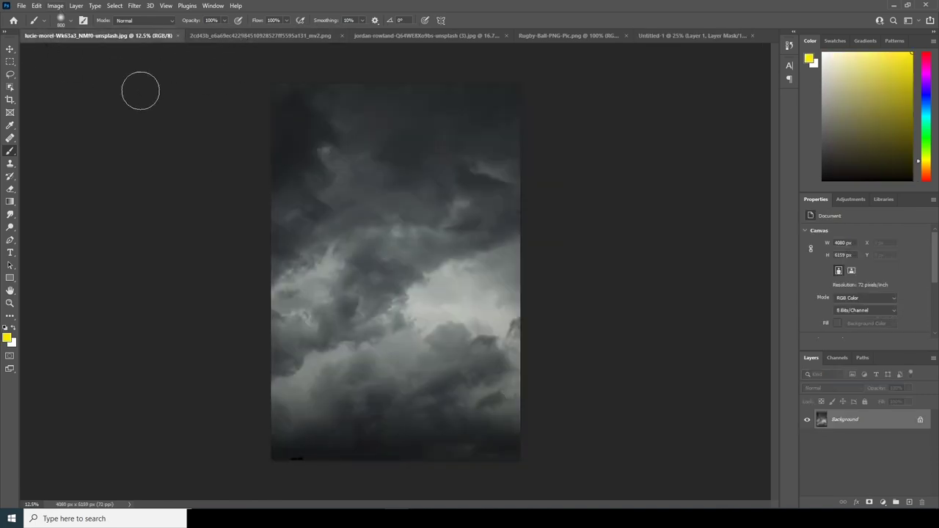
click(10, 50)
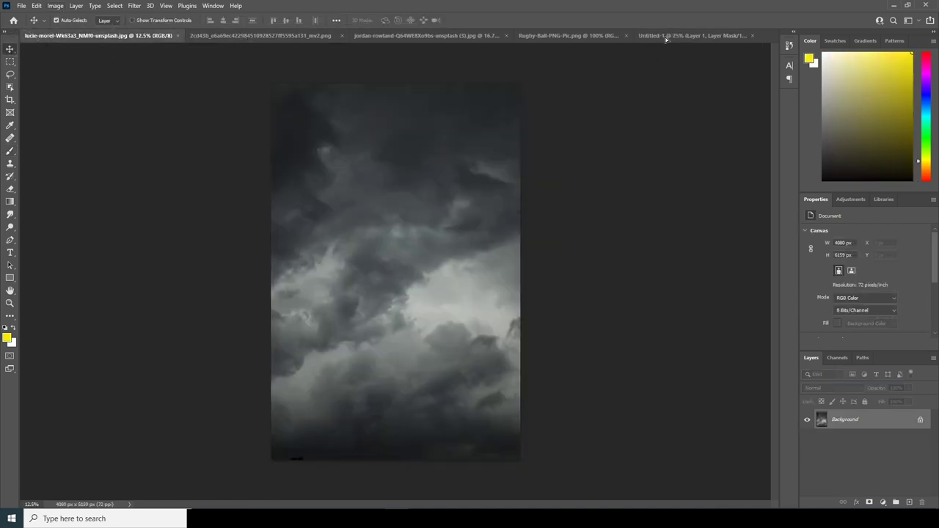
click(655, 36)
drag(653, 43, 459, 247)
click(458, 200)
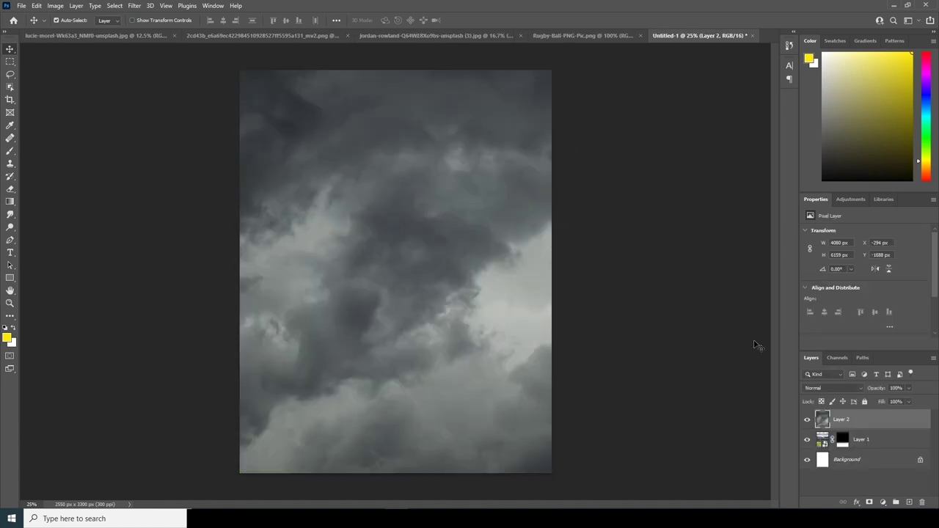
drag(849, 425, 851, 447)
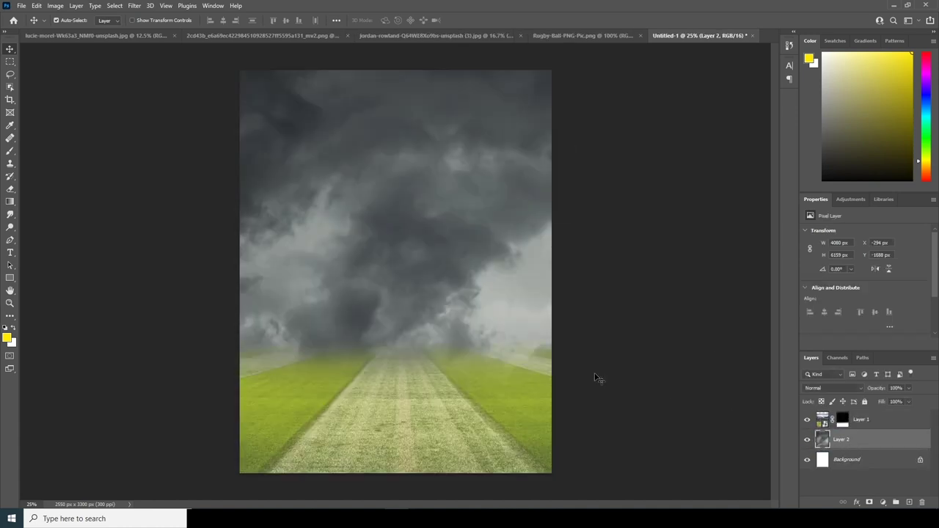
Move the cloud layer up and to the left behind the field, to about X -640 px, Y -2050 px.
key(ctrl+t)
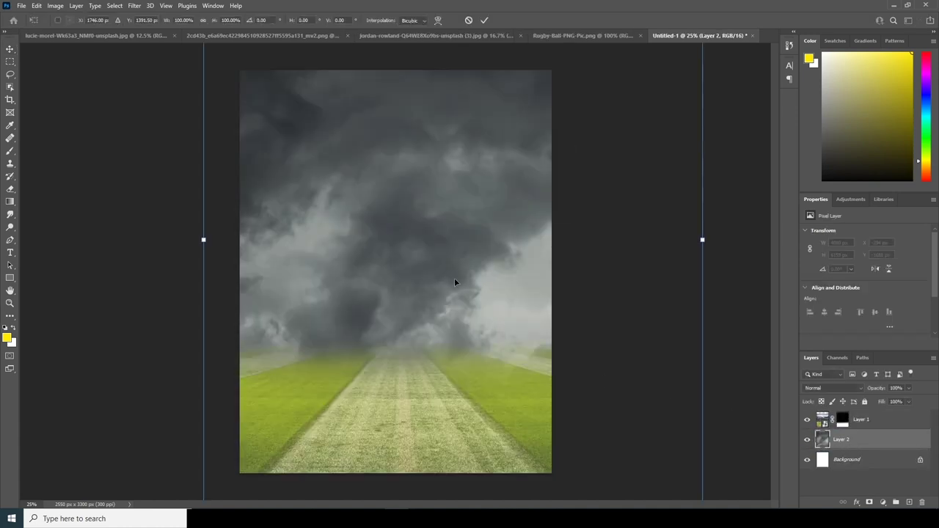
key(ctrl+minus)
drag(454, 278, 416, 258)
key(Return)
key(ctrl+plus)
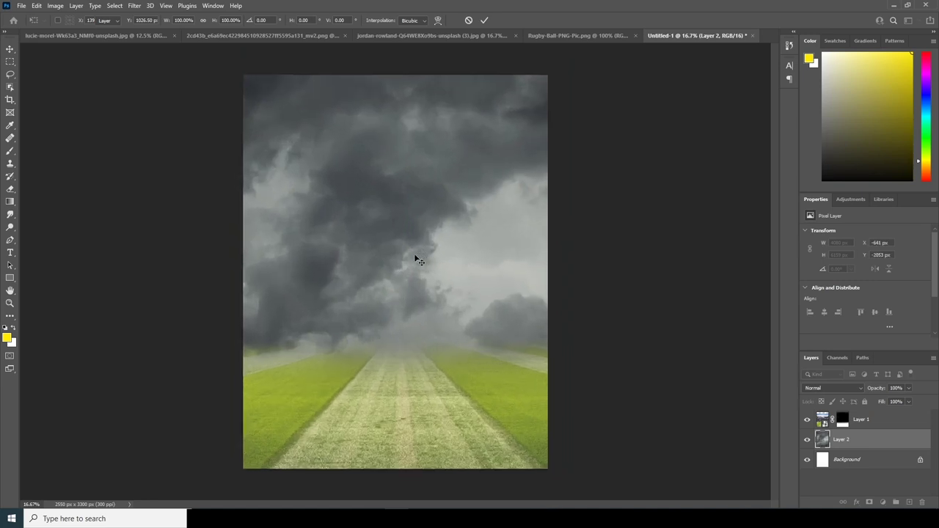
Add a Hue/Saturation adjustment layer above the stadium layer and lower its saturation to -54.
key(ctrl+minus)
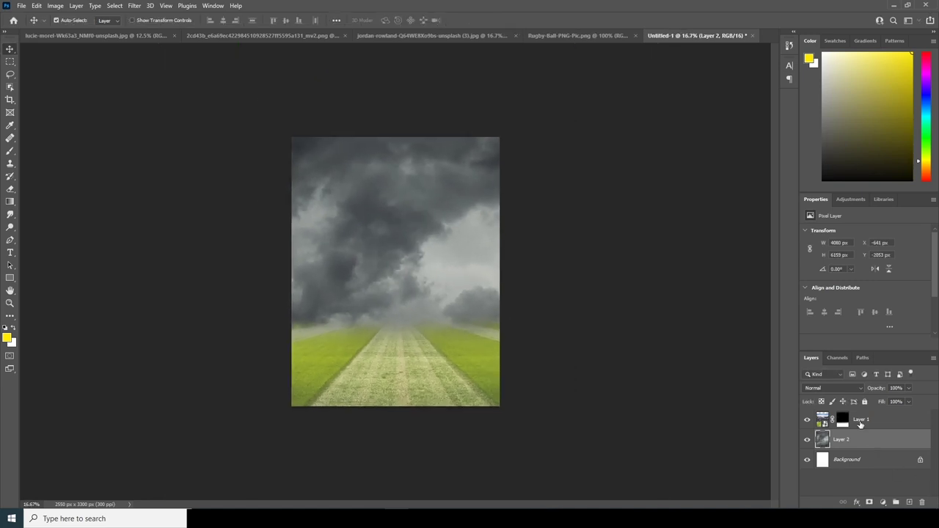
click(861, 423)
click(885, 505)
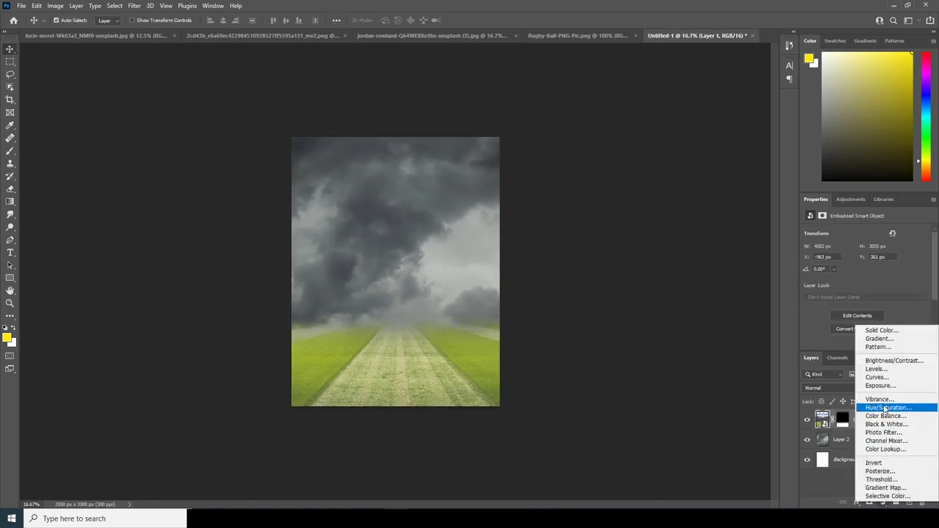
click(877, 412)
click(830, 287)
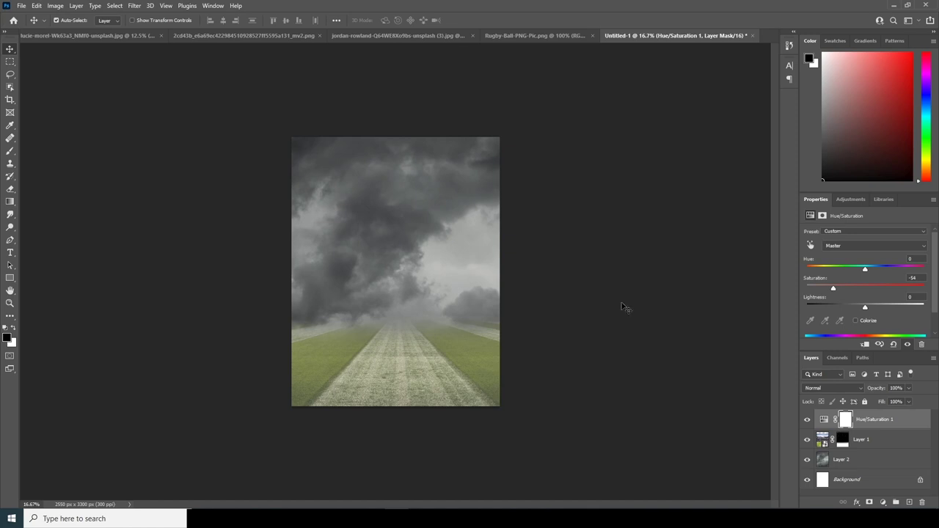
Bring the football from Rugby-Ball-PNG-Pic.png into Untitled-1 near the canvas centre, accepting the bit-depth difference.
click(122, 36)
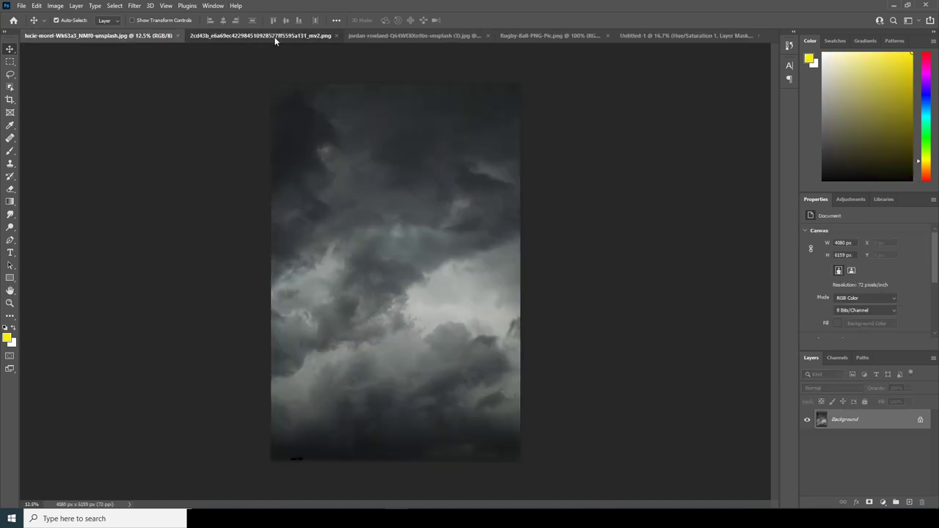
click(274, 37)
click(389, 35)
click(517, 36)
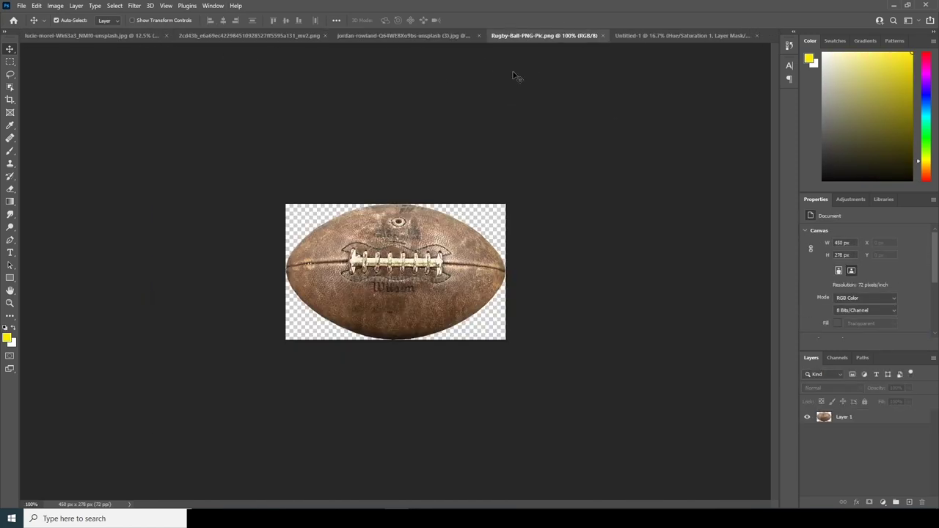
drag(415, 252, 656, 37)
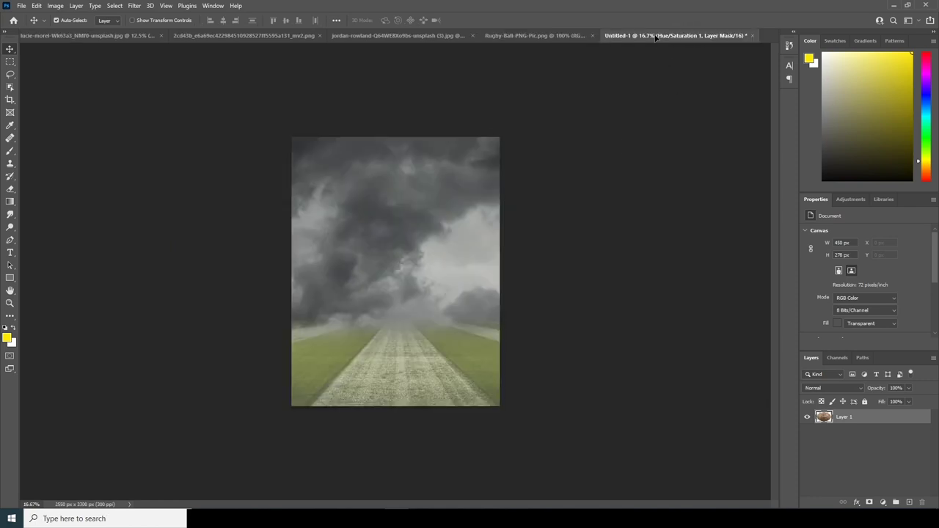
drag(419, 257, 413, 259)
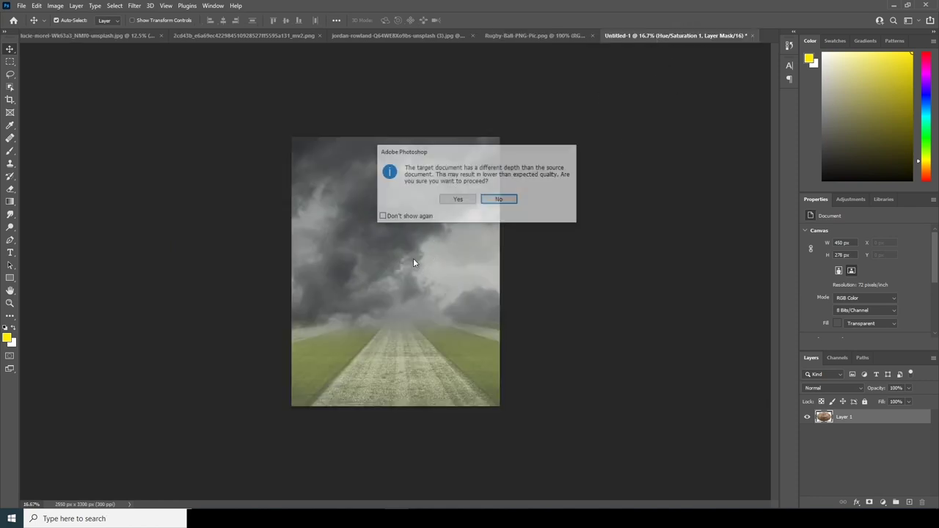
click(458, 199)
Convert the football layer to a smart object and enlarge it to about 2015 x 1244 px, centred above the field.
right_click(853, 422)
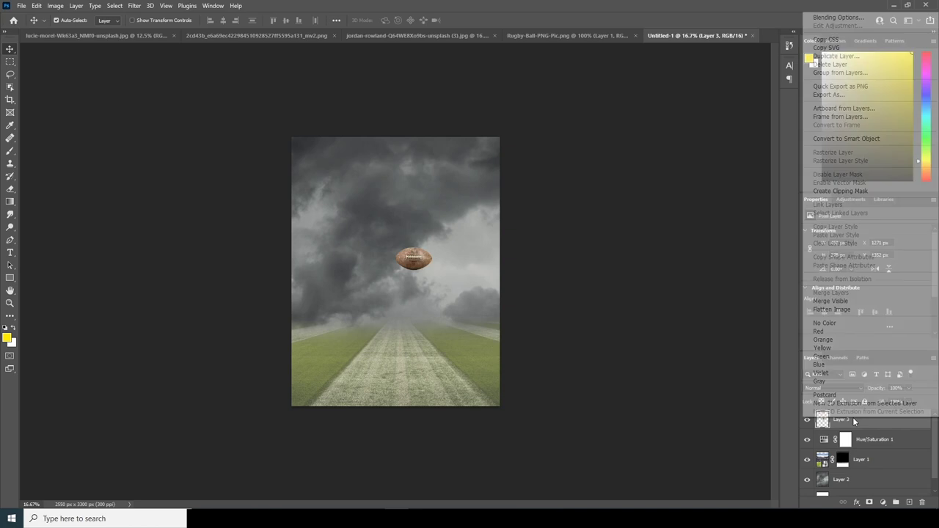
click(839, 138)
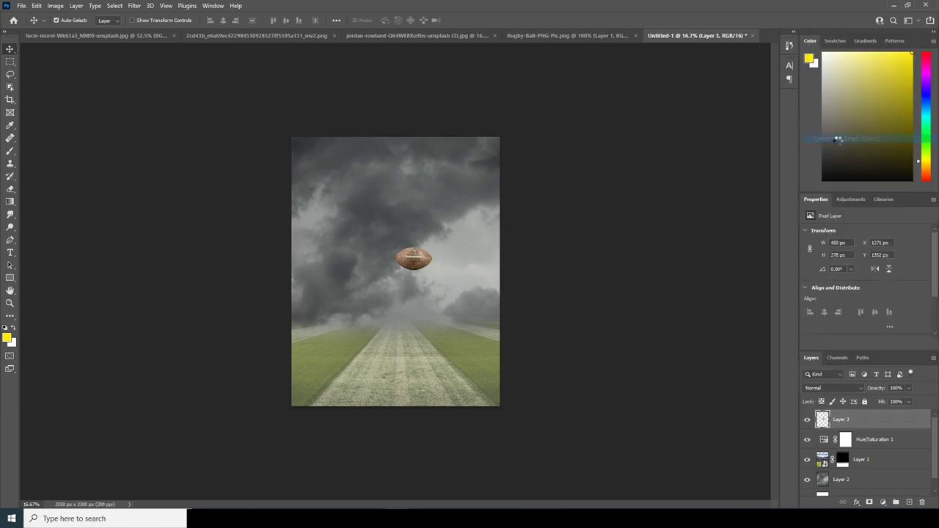
key(ctrl+t)
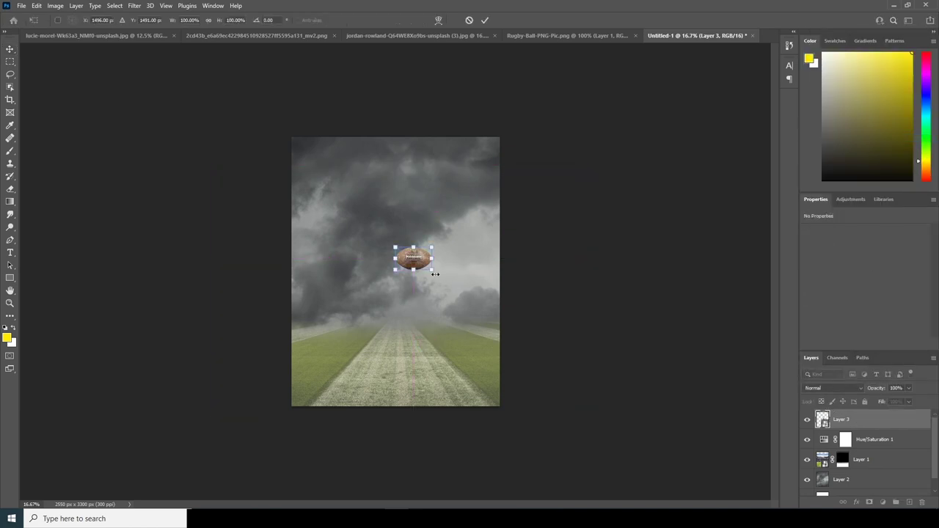
drag(431, 269, 419, 292)
drag(467, 323, 472, 327)
drag(416, 284, 417, 283)
drag(467, 329, 478, 328)
drag(431, 281, 437, 283)
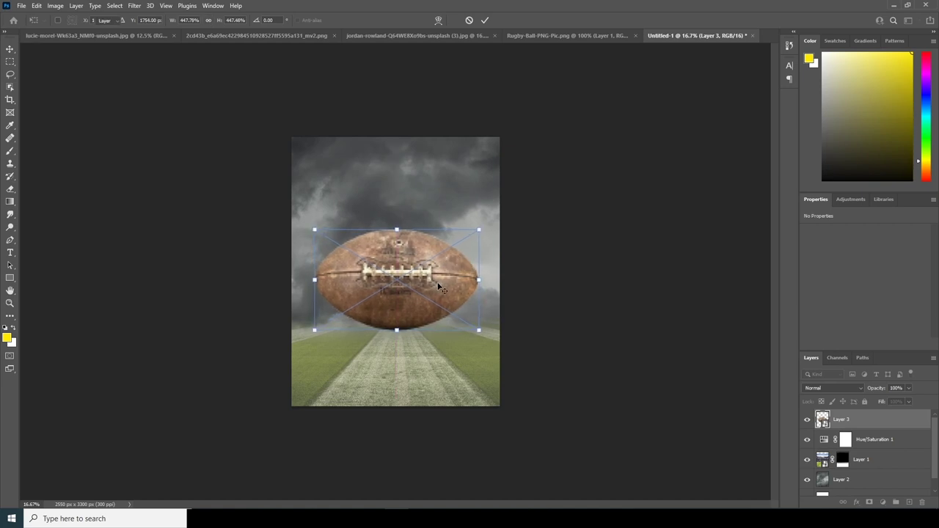
key(Return)
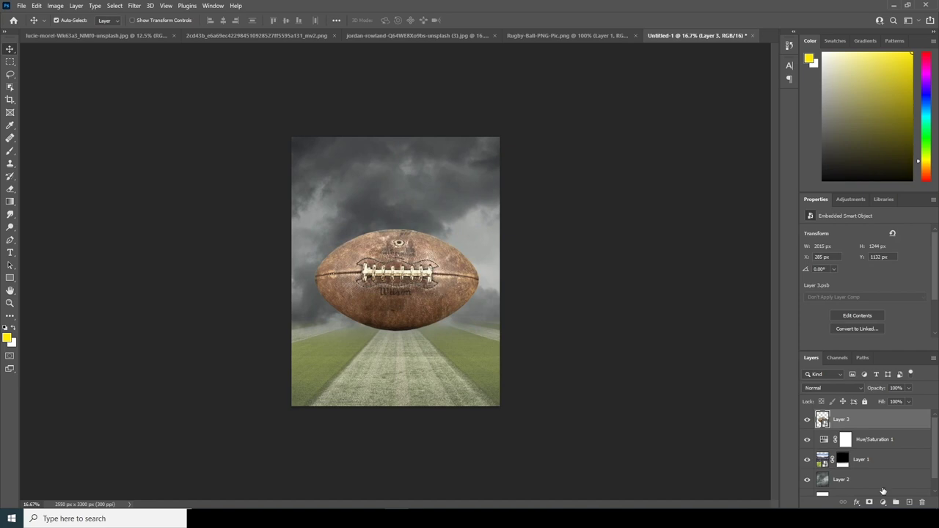
Add an empty layer directly below the football and set the foreground colour to dark grey 323232.
click(828, 437)
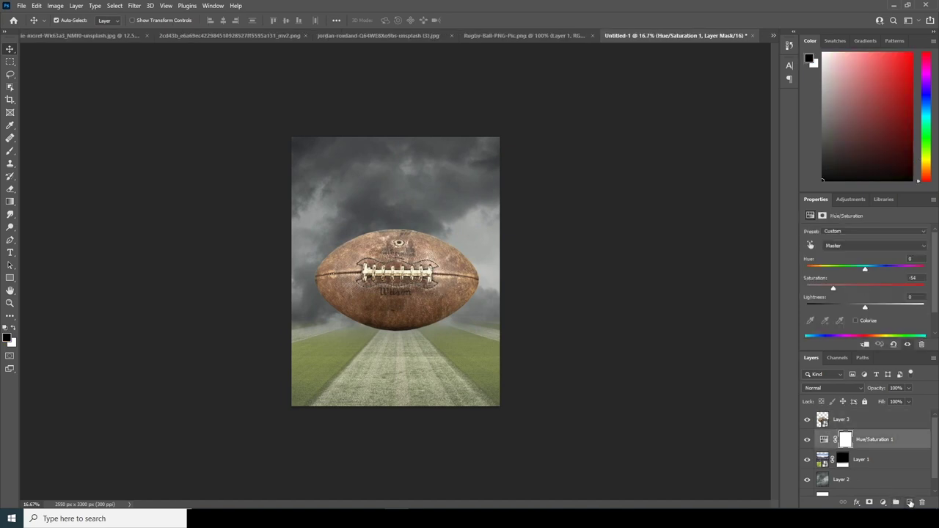
key(ctrl+shift+alt+n)
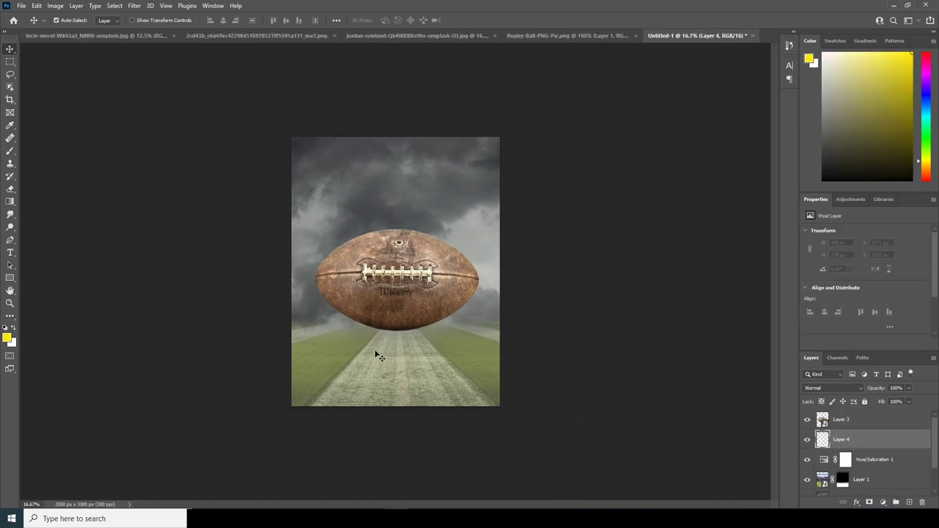
key(b)
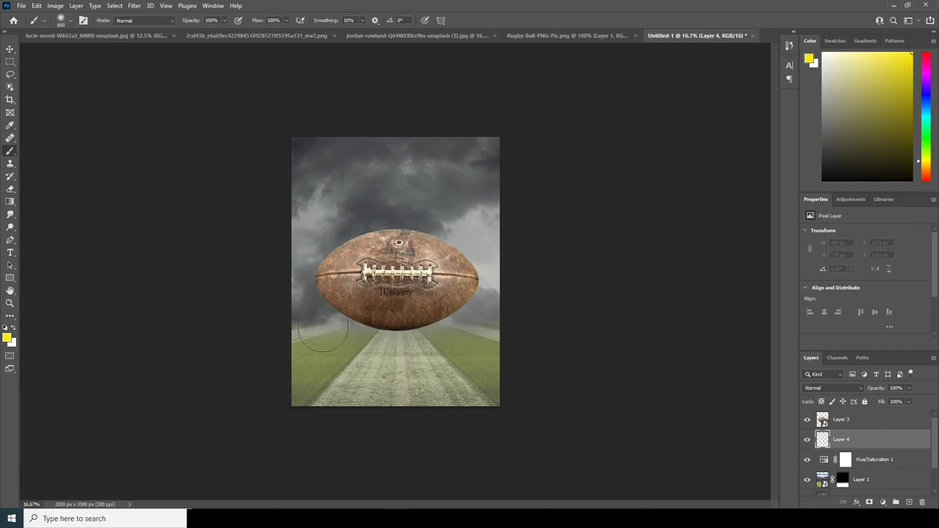
click(8, 337)
click(536, 341)
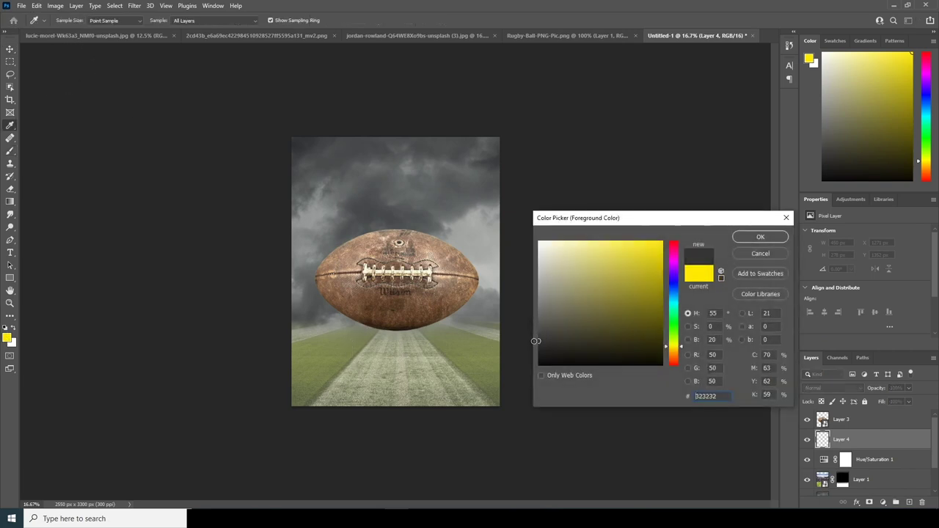
click(761, 237)
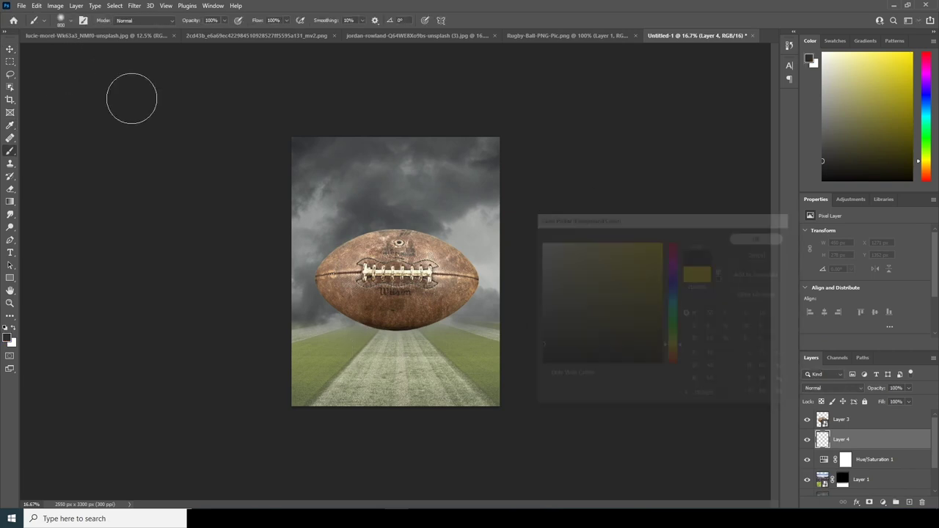
Paint a soft dark spot with a 2000 px brush and flatten it to about 15% height as the shadow under the football.
click(70, 22)
double_click(100, 205)
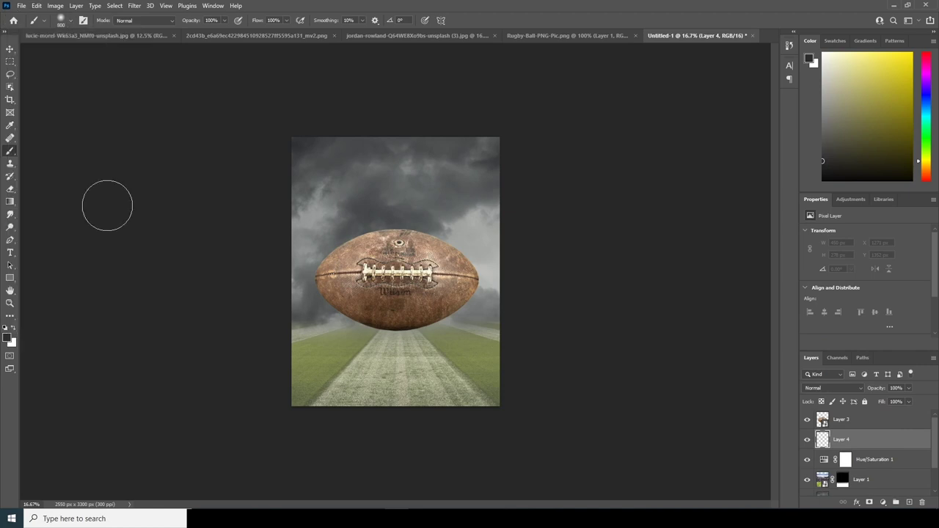
key(bracketright)
key(bracketright)
key(bracketright)
key(bracketright)
key(bracketright)
key(bracketright)
key(bracketright)
key(bracketright)
key(bracketright)
key(bracketright)
key(bracketright)
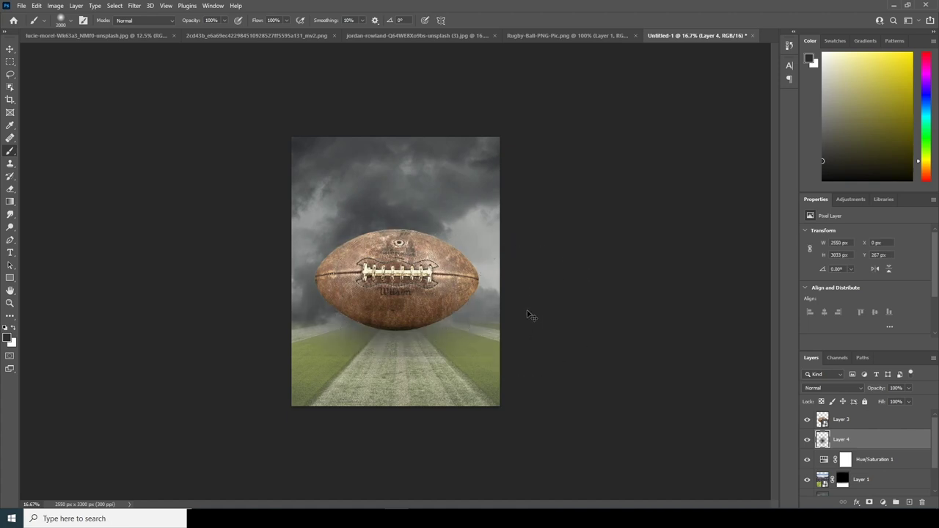
key(ctrl+t)
mouse_move(397, 160)
mouse_down()
mouse_move(419, 366)
mouse_move(432, 328)
mouse_move(405, 315)
mouse_move(415, 337)
mouse_up()
key(Return)
Paint another dark spot on a new layer and flatten it to about 6% height as a tighter shadow at the football's base.
key(b)
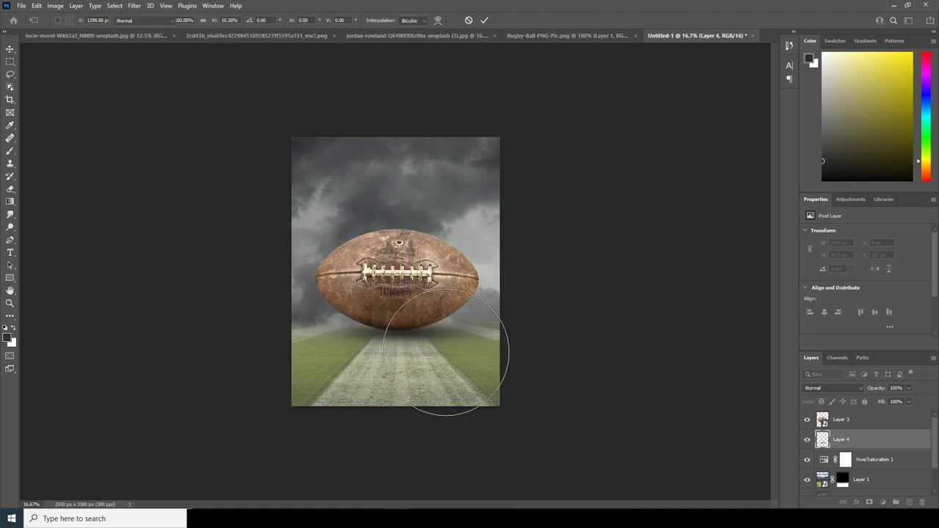
click(910, 503)
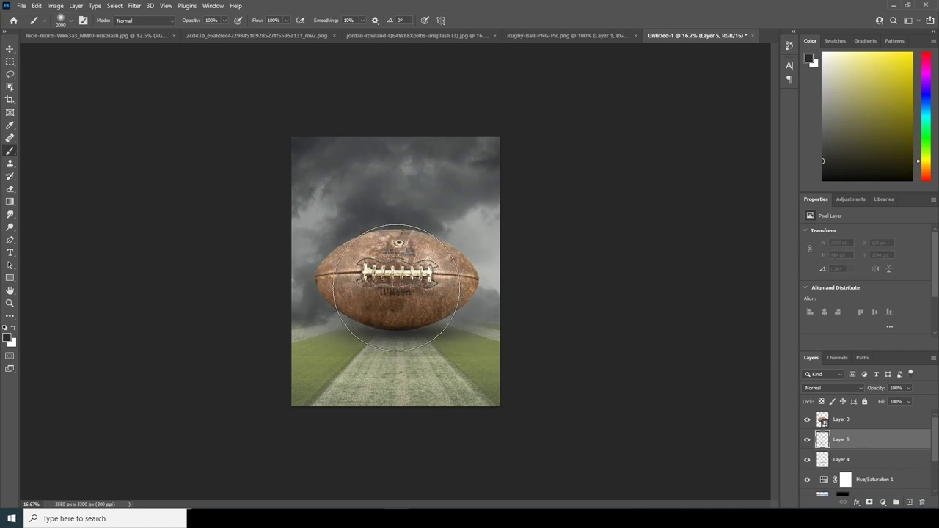
key(ctrl+t)
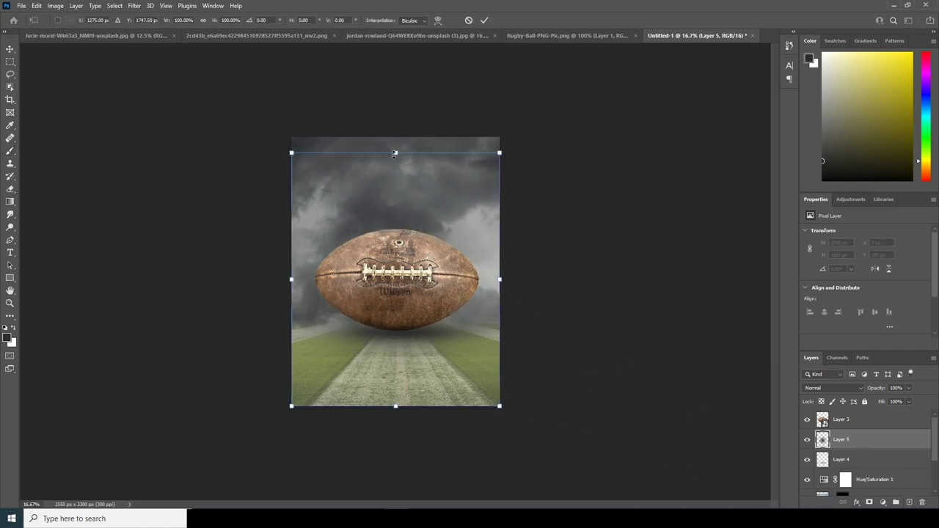
drag(395, 153, 401, 333)
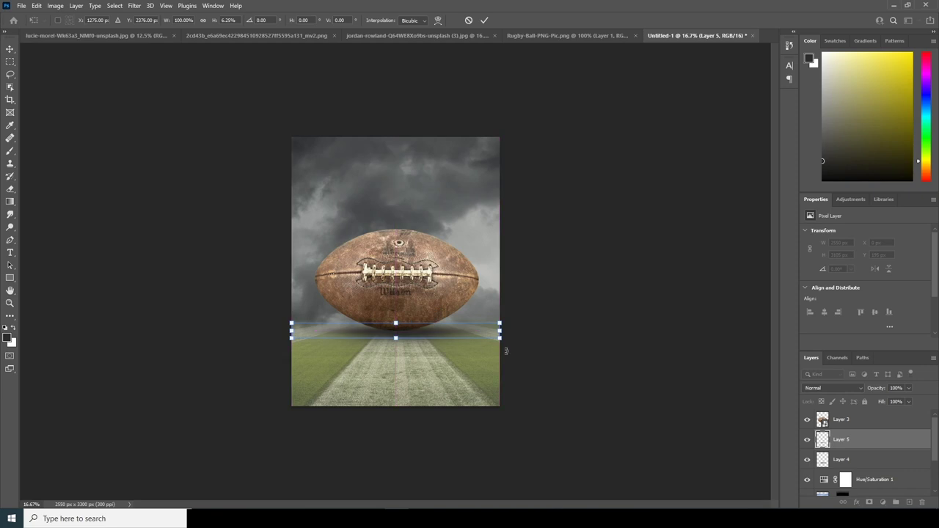
key(Return)
Add a new empty layer above the football and clip it to the football layer.
click(846, 422)
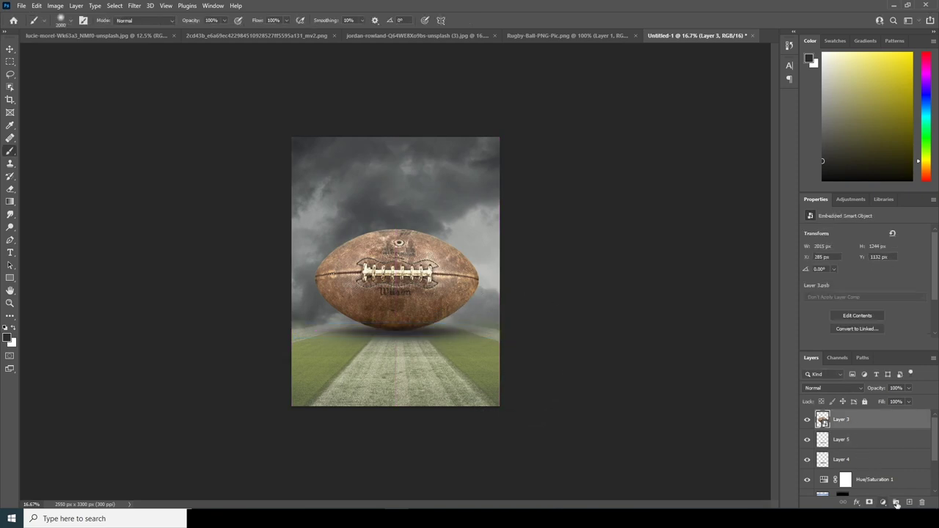
click(896, 502)
right_click(862, 420)
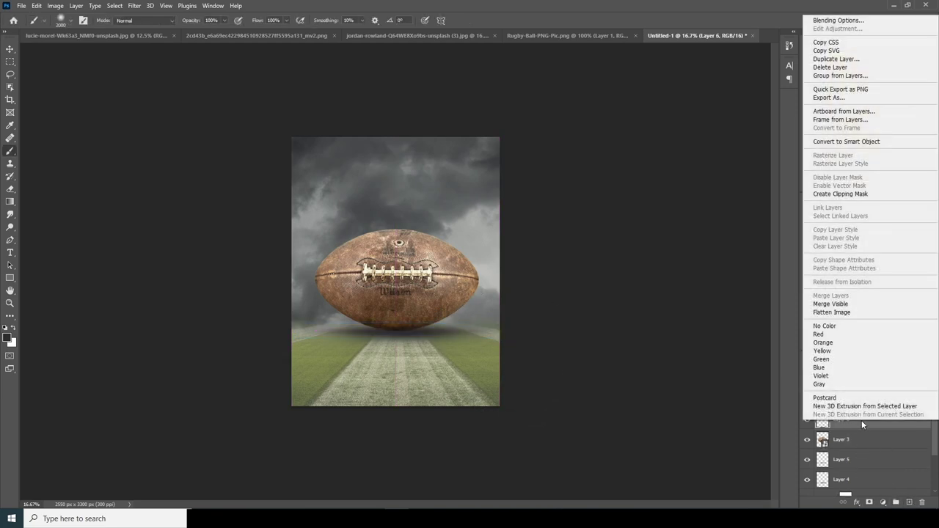
click(831, 194)
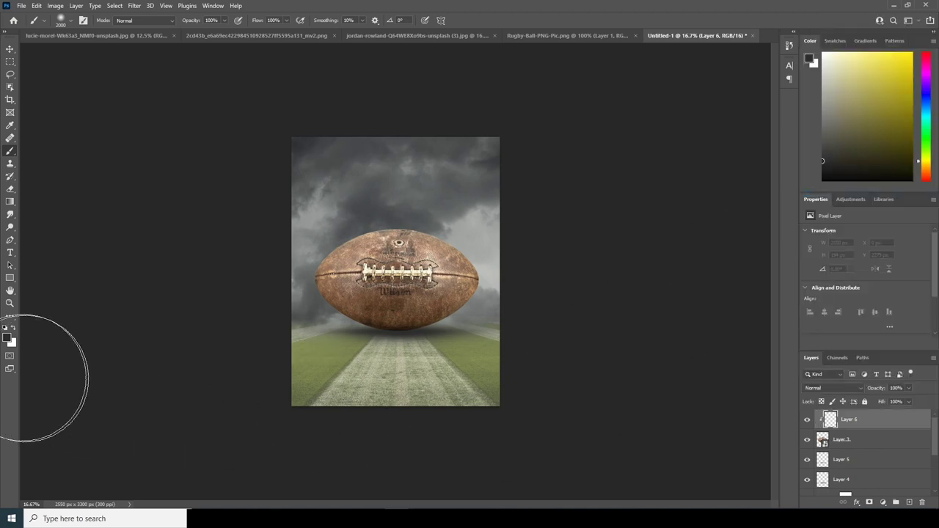
Shade the football's underside on the clipped layer with a soft dark brush of 1000 to 600 px and lower that layer's opacity to 85%.
key(ctrl+plus)
key(ctrl+plus)
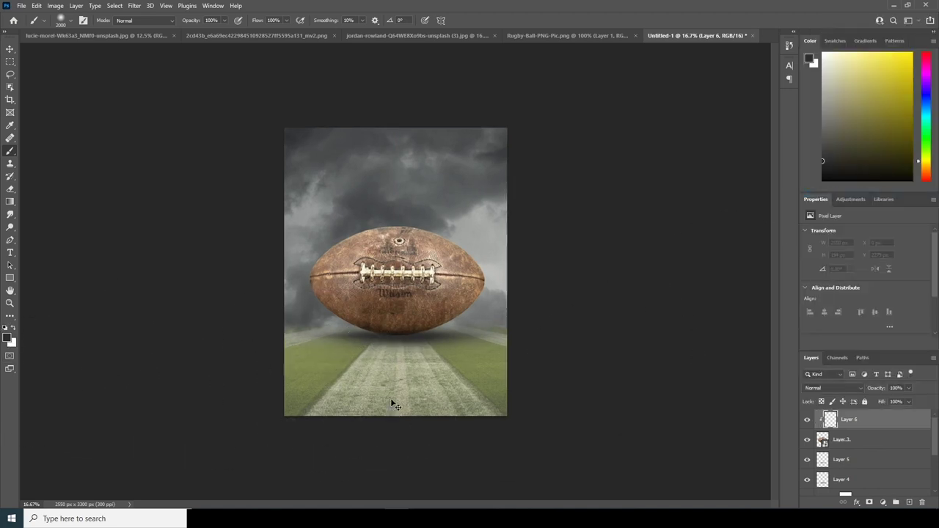
key(bracketleft)
key(bracketleft)
key(bracketleft)
key(bracketleft)
key(bracketleft)
key(bracketleft)
key(bracketleft)
key(bracketleft)
key(bracketleft)
key(bracketleft)
key(bracketleft)
key(bracketleft)
key(bracketleft)
key(bracketleft)
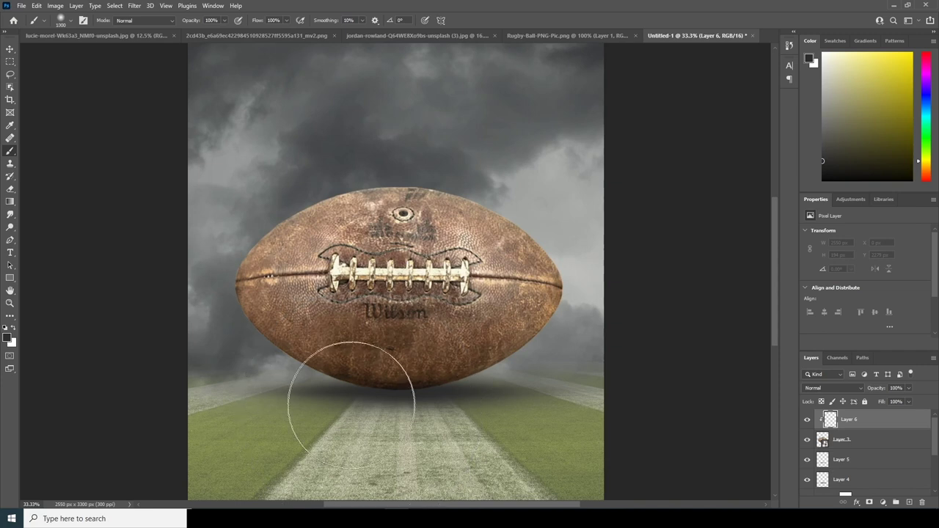
mouse_move(342, 408)
mouse_down()
mouse_move(426, 421)
mouse_move(341, 416)
mouse_move(424, 421)
mouse_move(494, 408)
mouse_move(541, 379)
mouse_move(485, 419)
mouse_move(570, 355)
mouse_move(516, 399)
mouse_move(398, 426)
mouse_move(272, 417)
mouse_move(430, 433)
mouse_move(293, 421)
mouse_move(315, 412)
mouse_move(256, 387)
mouse_up()
key(ctrl+minus)
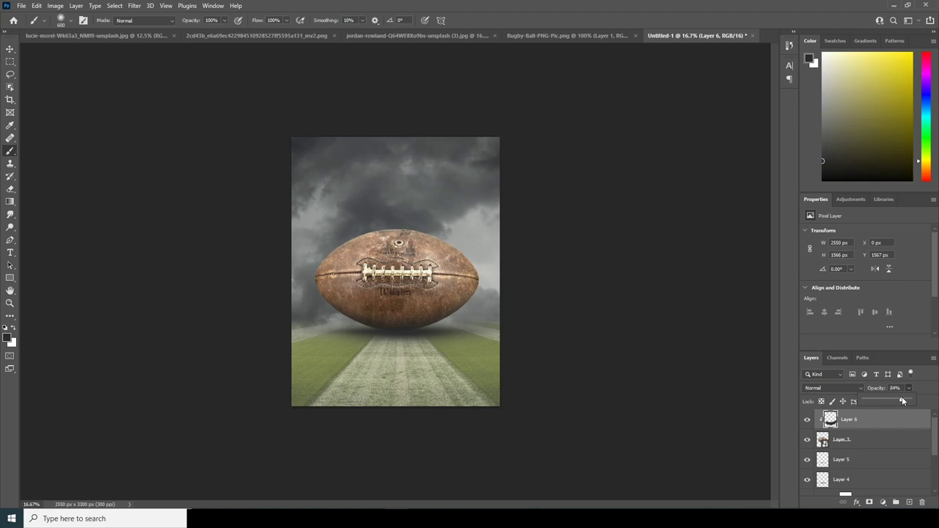
Bring the player cutout from the 2cd43b PNG into Untitled-1 in front of the football, accepting the bit-depth difference.
click(9, 49)
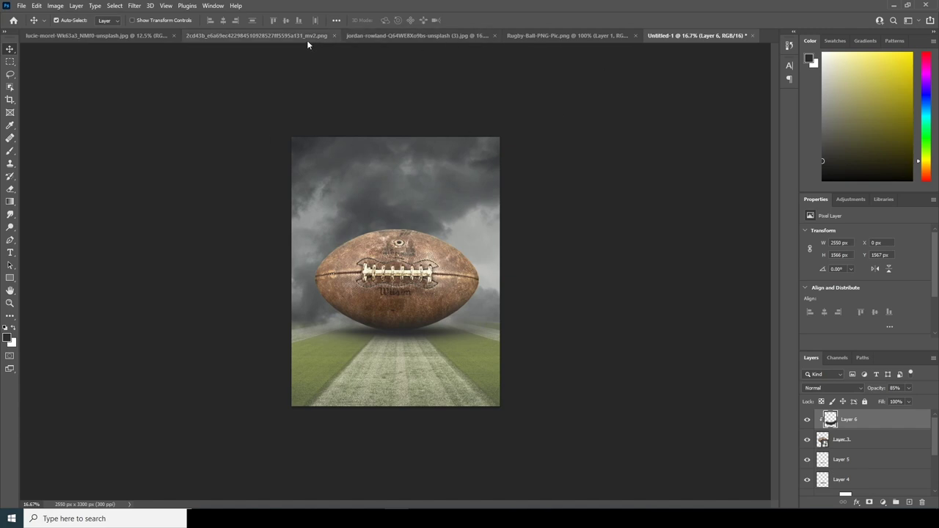
click(253, 37)
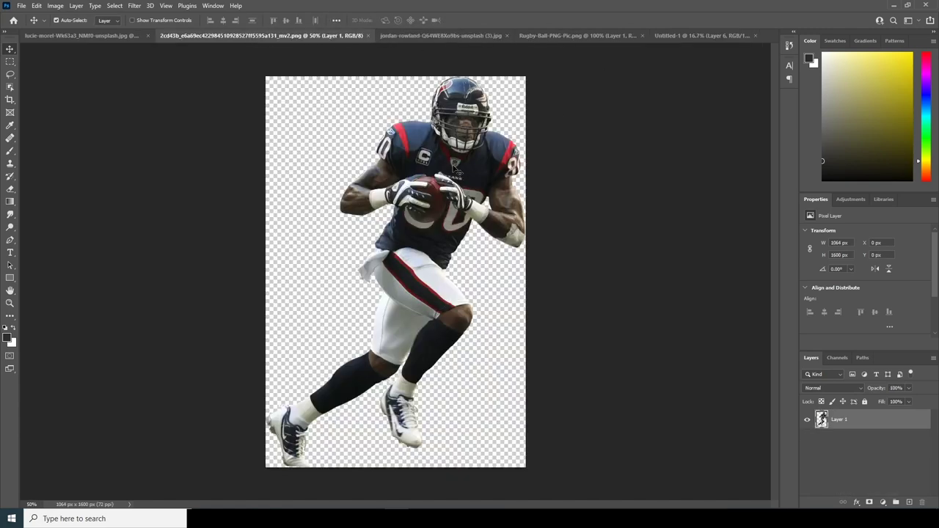
drag(455, 169, 678, 35)
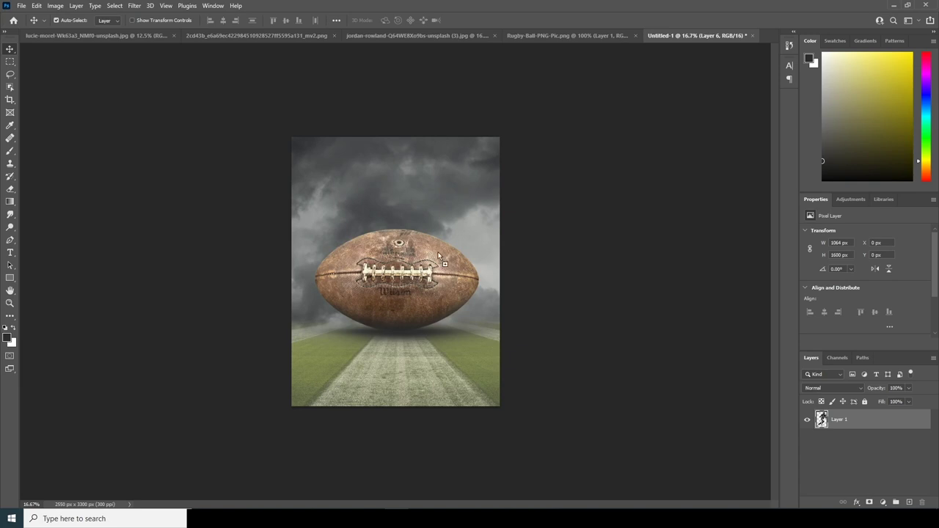
drag(411, 305, 411, 305)
click(462, 204)
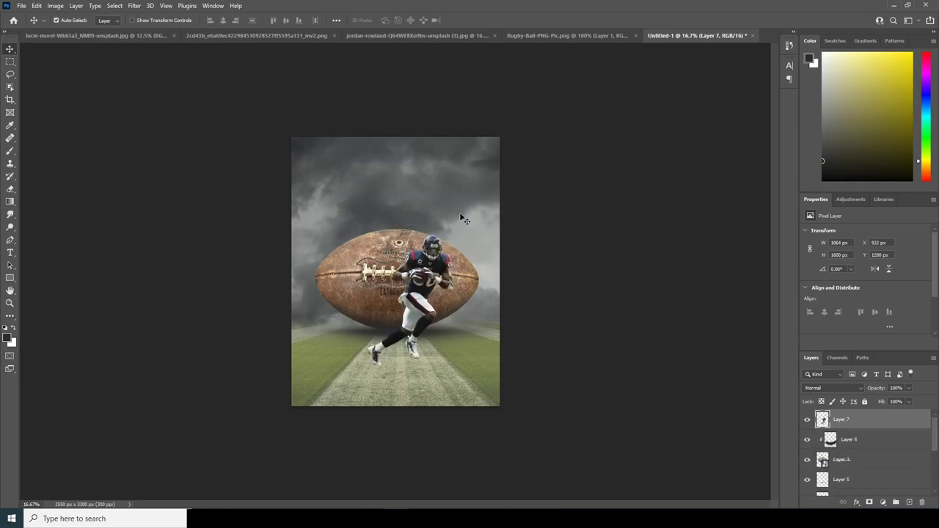
key(ctrl)
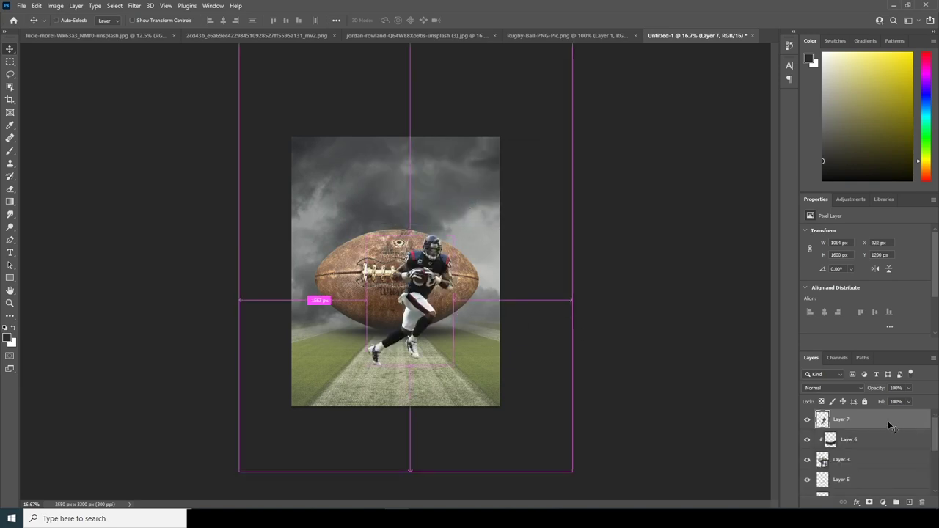
Convert the player layer to a smart object, rotate it to about -8.5° and place it in front of the football's centre.
right_click(863, 420)
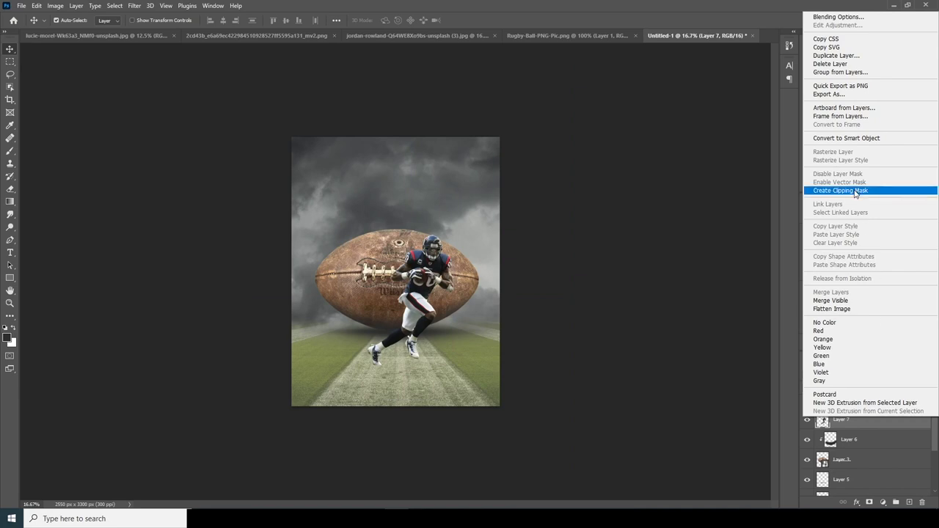
click(846, 138)
key(ctrl+t)
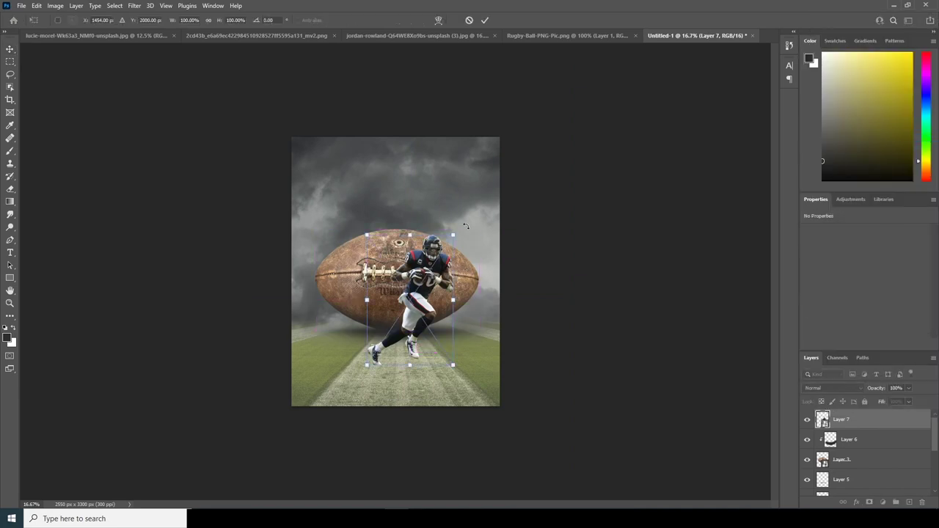
drag(468, 223, 460, 212)
drag(431, 265, 399, 323)
key(Return)
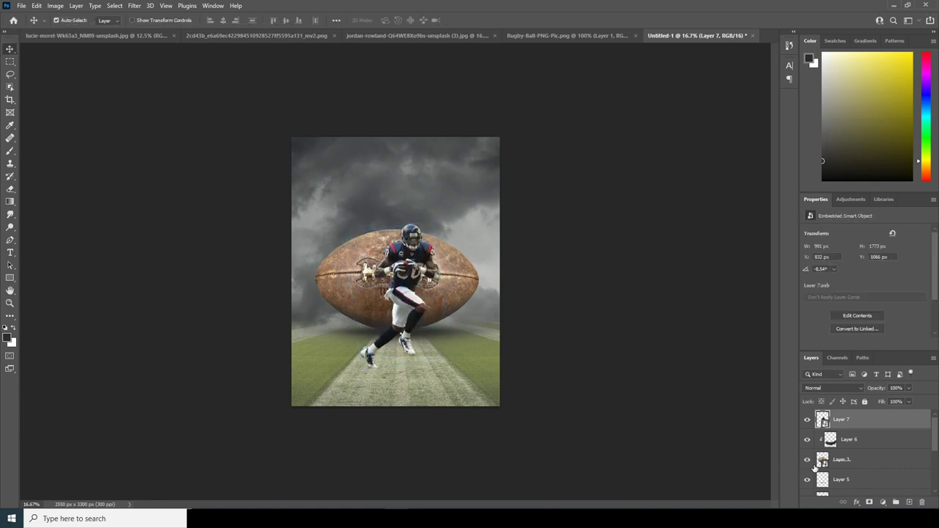
Move all layers from the player down to the stadium up together until the stadium image's top edge meets the canvas top.
drag(937, 444, 937, 481)
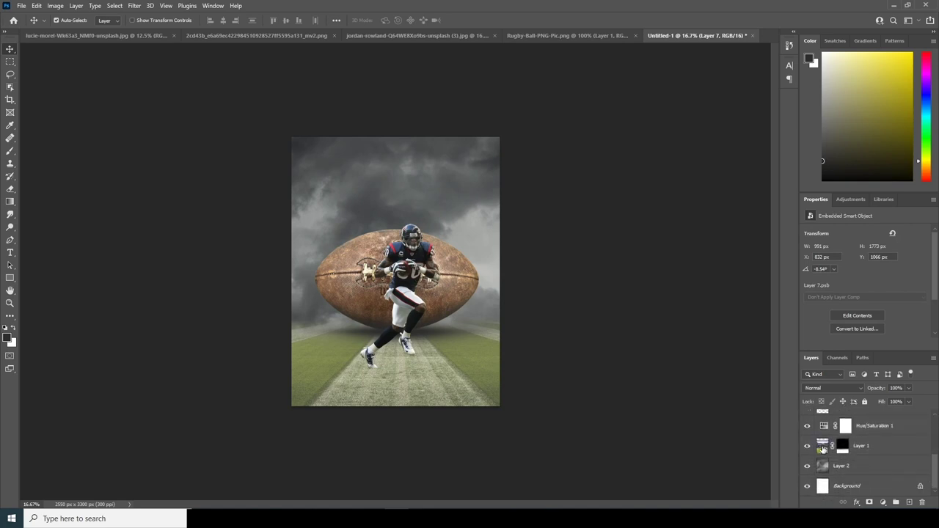
shift+click(823, 449)
drag(406, 345, 414, 325)
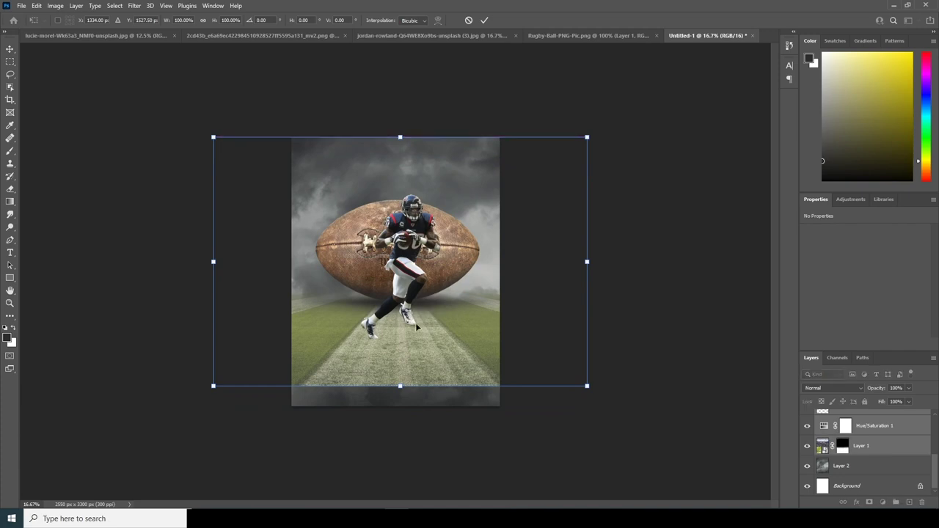
key(Return)
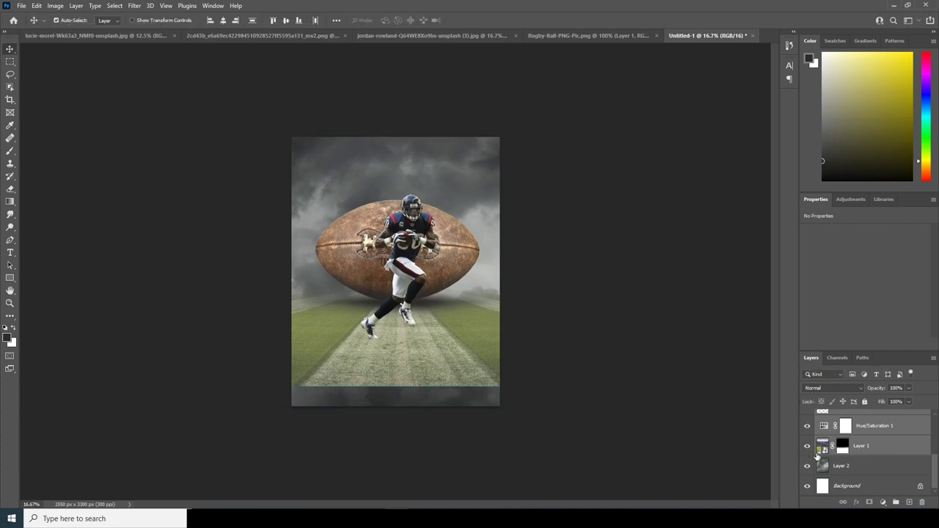
Scale the grass field layer up about its centre to about 117% so its lower edge meets the canvas bottom.
click(818, 453)
key(ctrl+t)
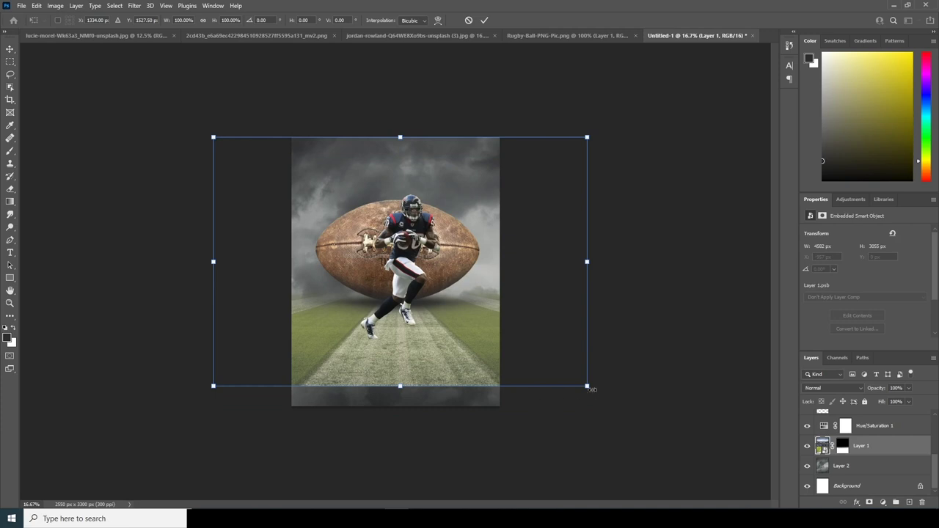
drag(592, 389, 628, 397)
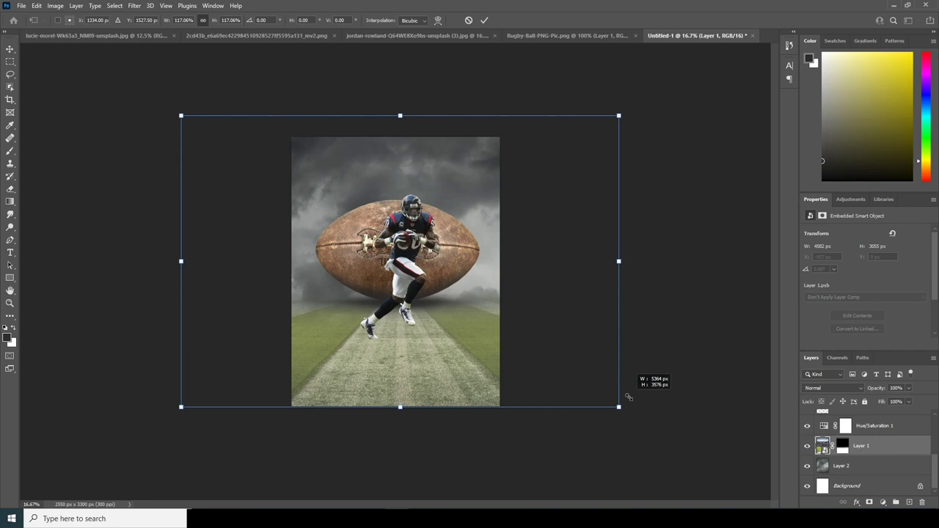
drag(628, 397, 629, 397)
key(Return)
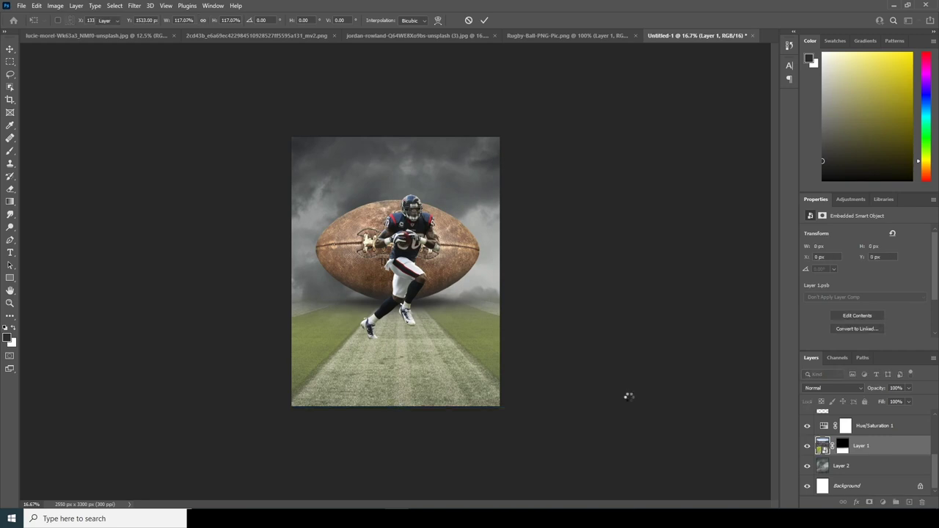
On a new layer above the player, dab a soft dark 600 px spot at the rear foot and flatten it to about 12% height.
drag(937, 461, 934, 417)
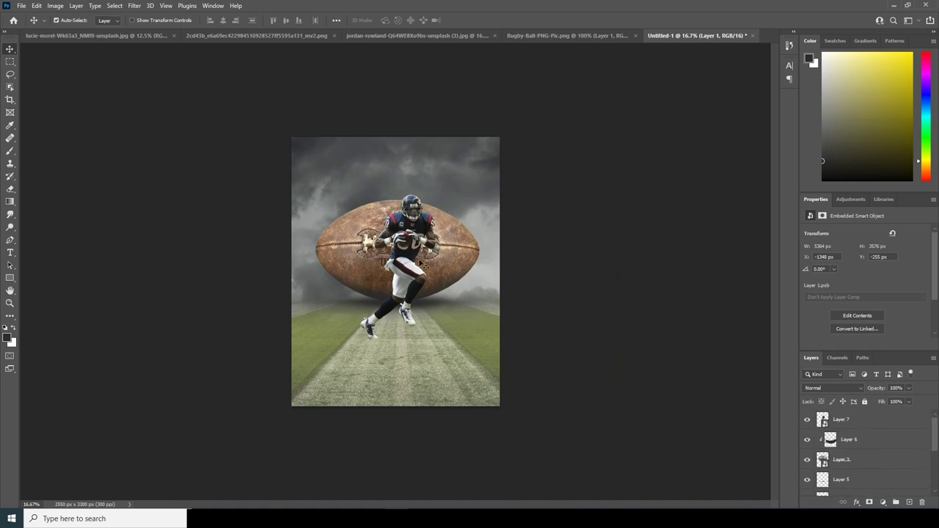
click(830, 424)
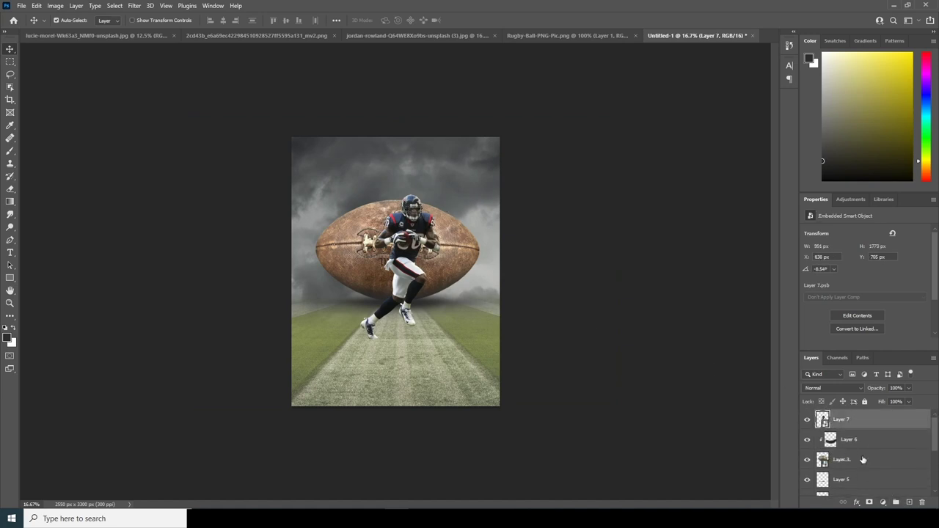
click(910, 504)
key(b)
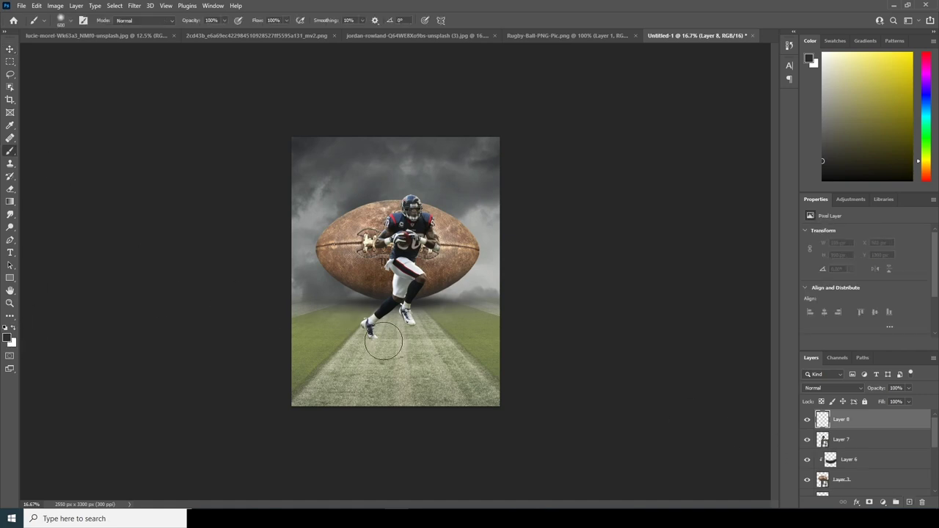
click(372, 332)
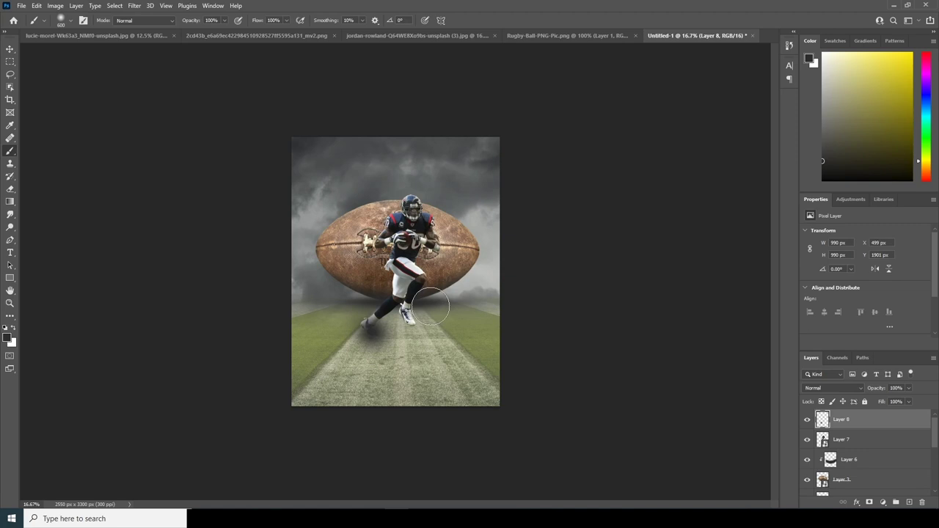
key(ctrl+t)
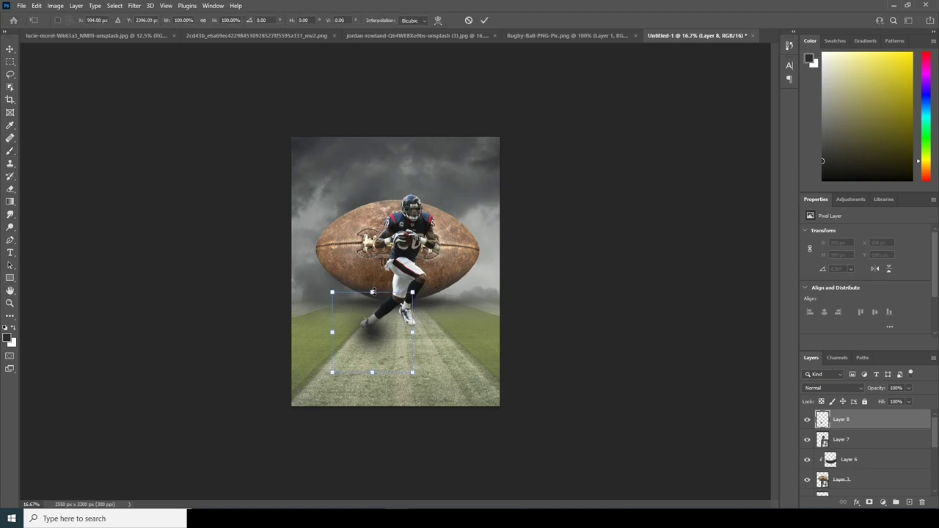
drag(373, 292, 379, 340)
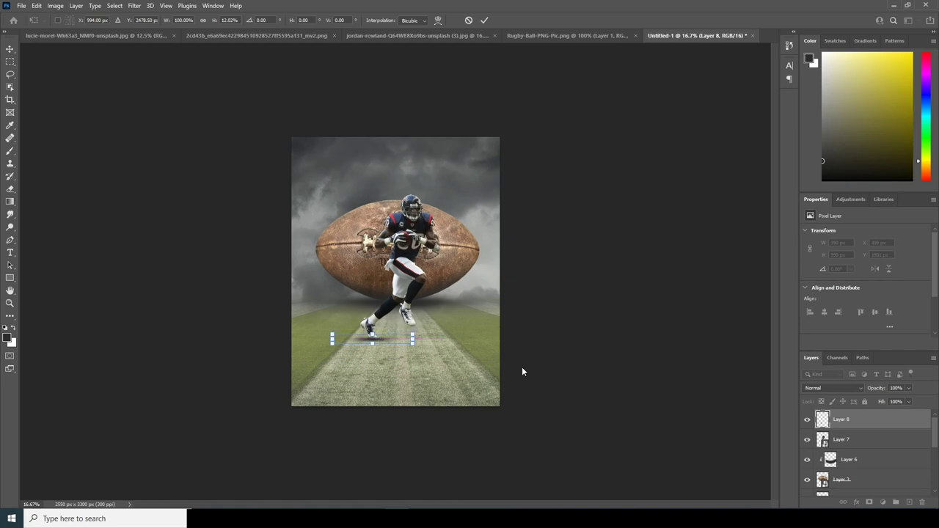
key(Return)
Move the foot shadow layer beneath the player layer and lower its opacity to 82%.
key(b)
drag(825, 430, 831, 448)
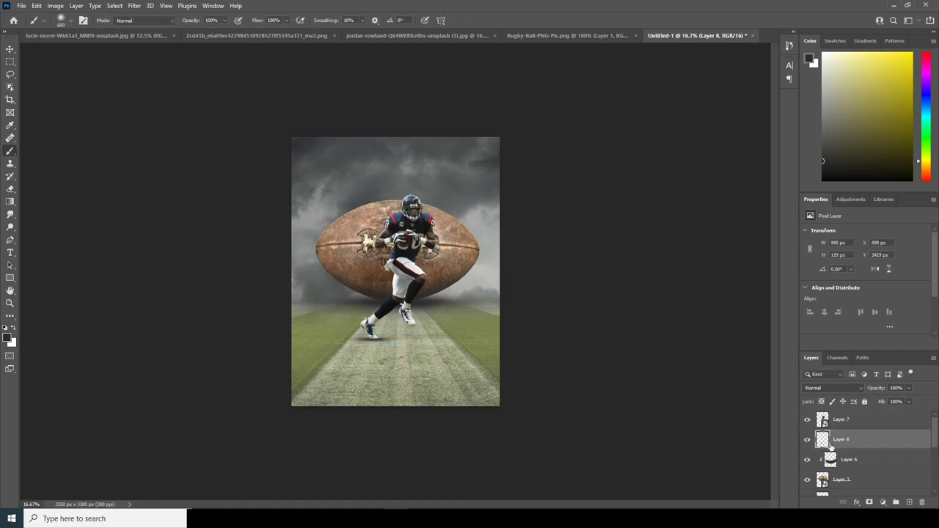
click(909, 389)
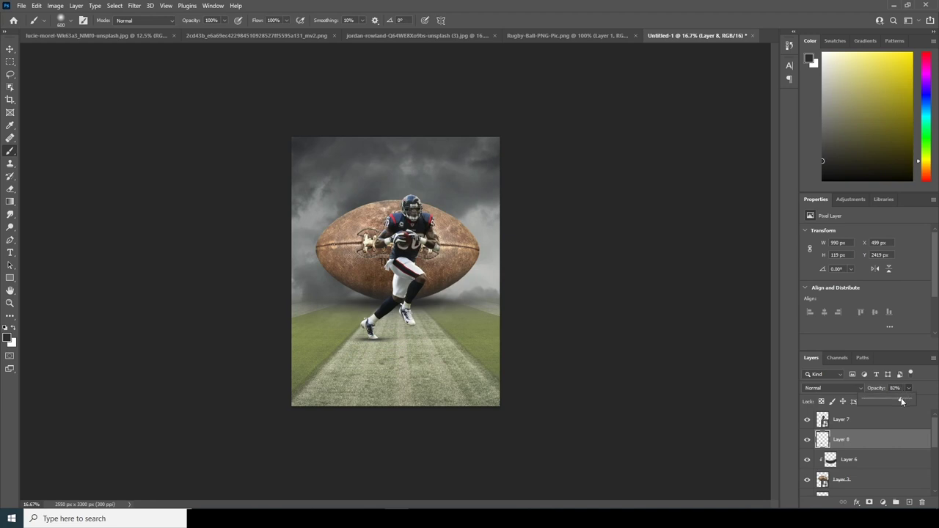
click(585, 434)
Add a new layer above the player layer and clip it to the player.
key(ctrl+plus)
key(ctrl+plus)
key(ctrl+plus)
key(ctrl+plus)
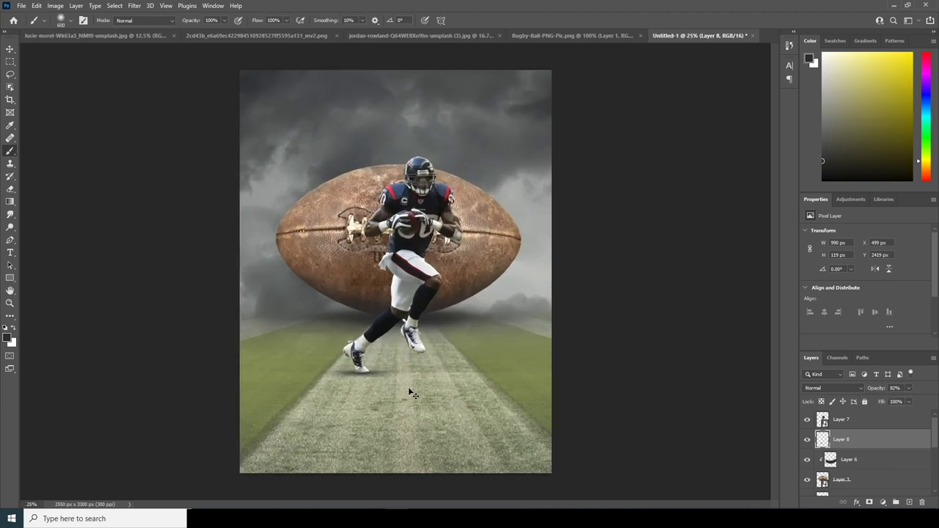
drag(358, 408, 396, 273)
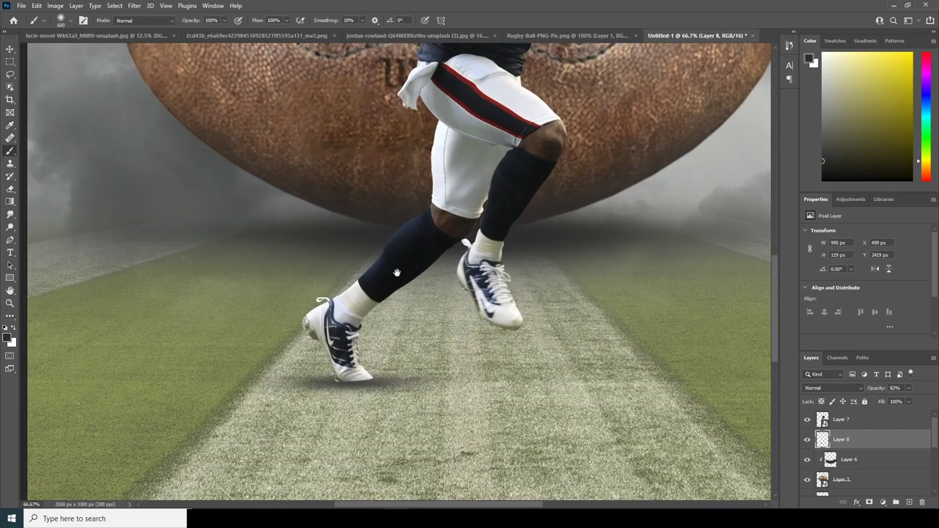
key(alt+bracketright)
click(908, 504)
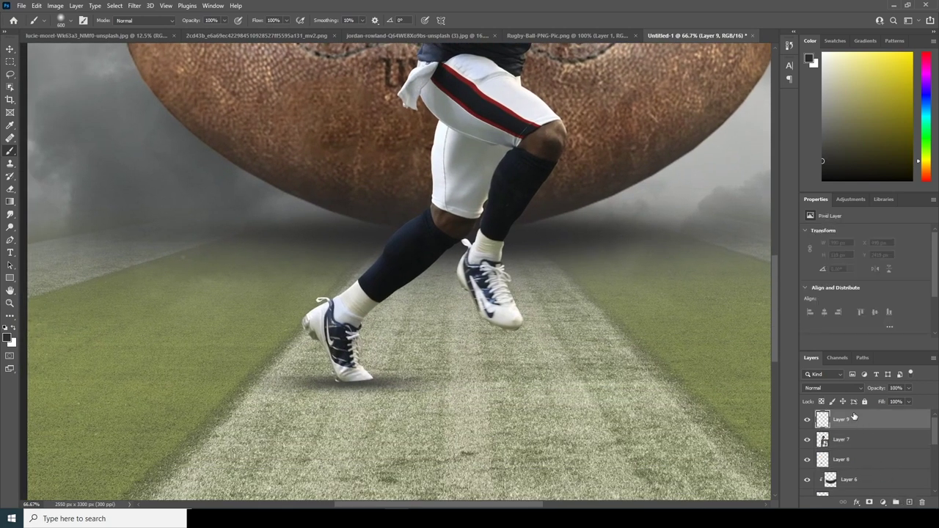
right_click(857, 423)
click(837, 194)
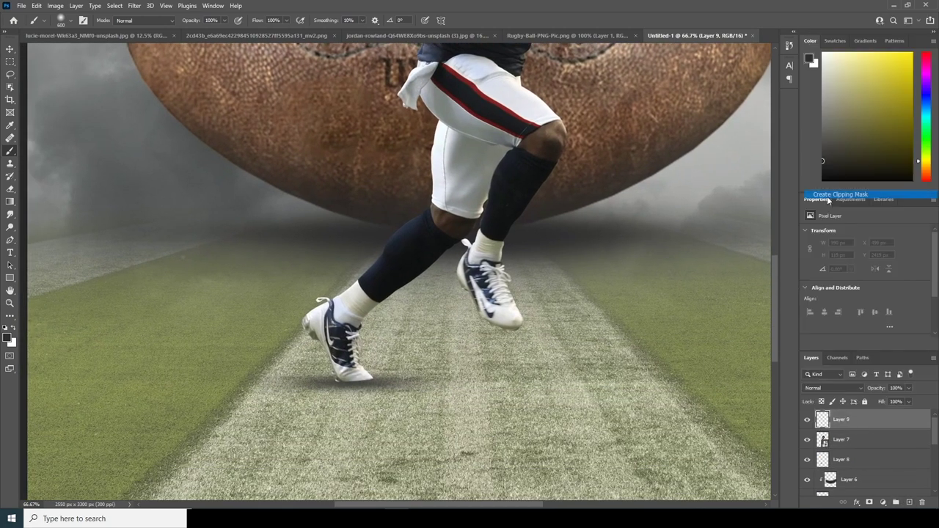
Shade the undersides of both shoes on the clipped layer with a soft dark brush of 90 px, then 125 px.
key(bracketleft)
key(bracketleft)
key(bracketleft)
key(bracketleft)
key(bracketleft)
key(bracketleft)
key(bracketleft)
key(bracketleft)
key(bracketleft)
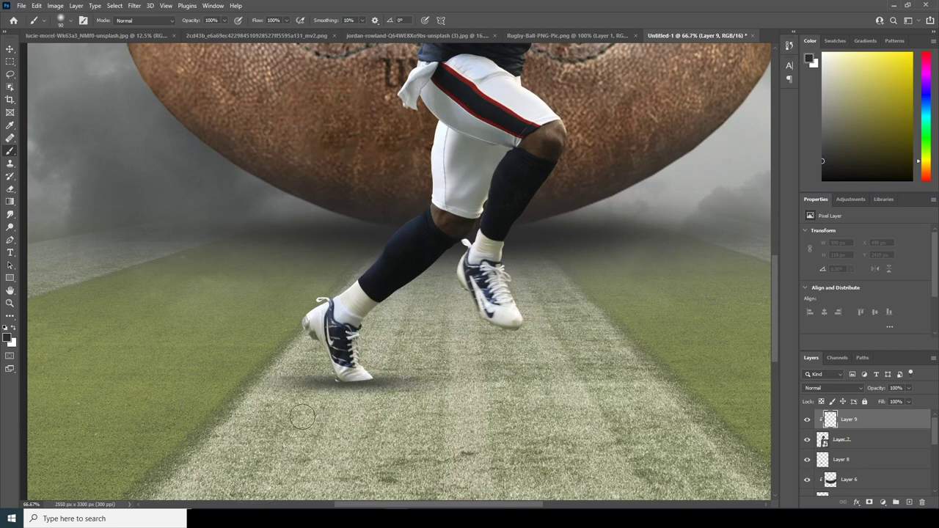
drag(341, 394, 356, 394)
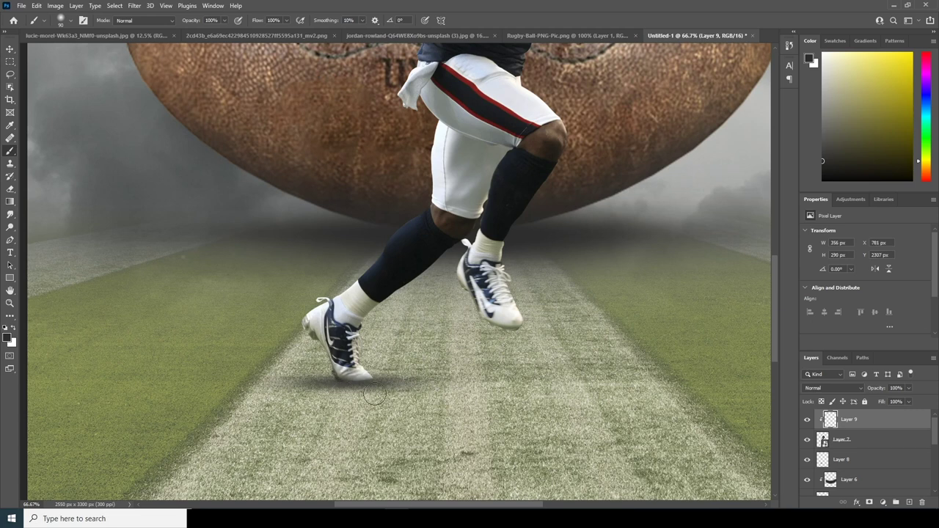
key(bracketright)
mouse_move(462, 312)
mouse_down()
mouse_move(503, 339)
mouse_move(529, 342)
mouse_up()
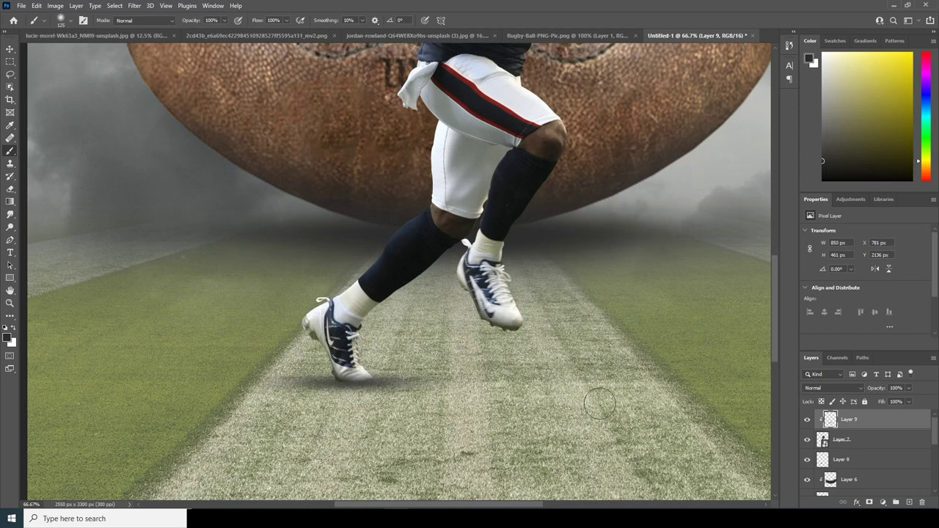
Check which layer holds the football by toggling its visibility and add a white layer mask to it.
key(ctrl+minus)
key(ctrl+minus)
key(ctrl+minus)
key(ctrl+minus)
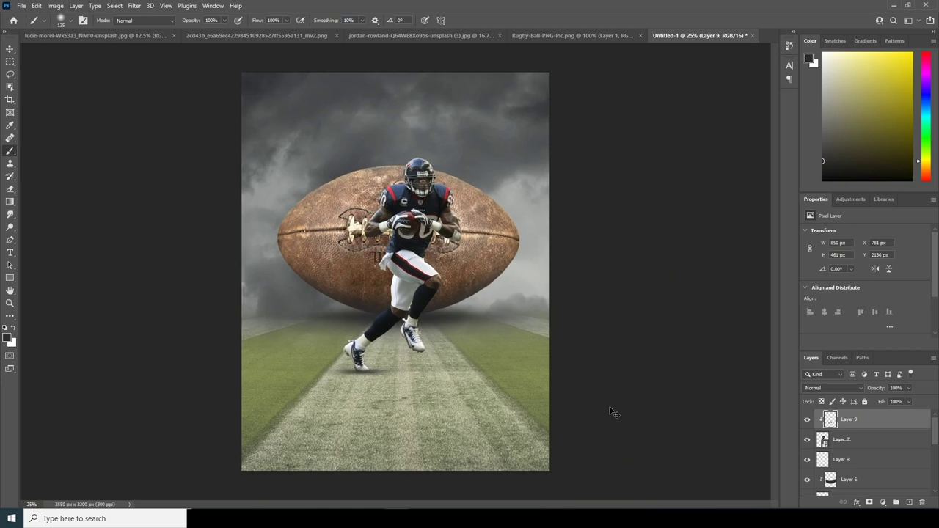
key(ctrl+plus)
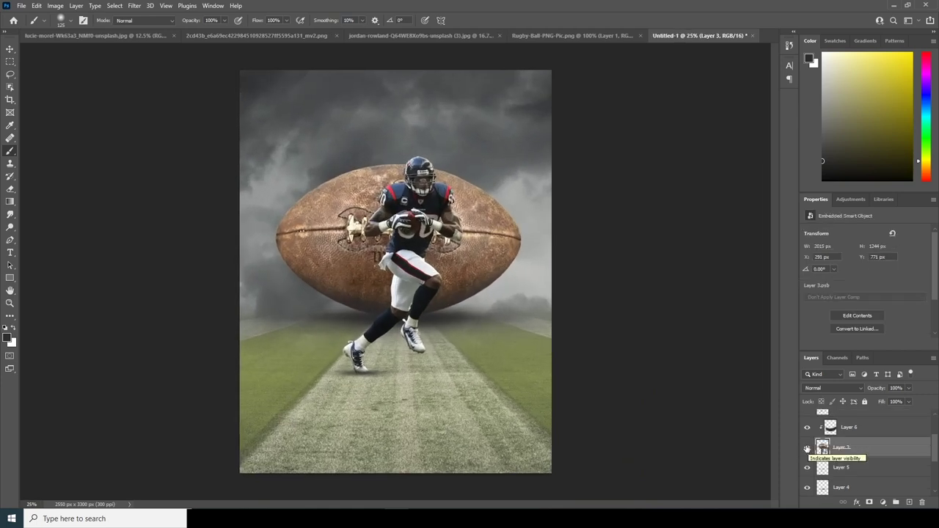
click(809, 448)
click(808, 448)
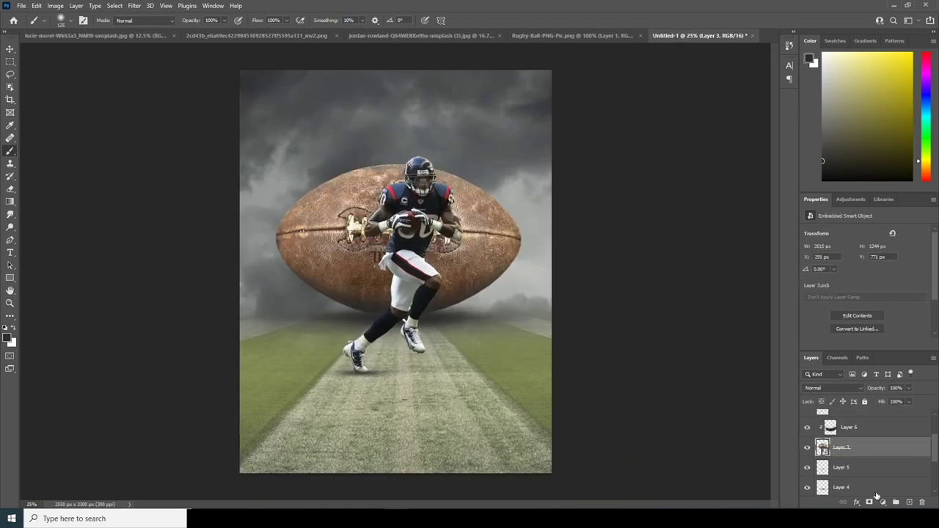
click(869, 503)
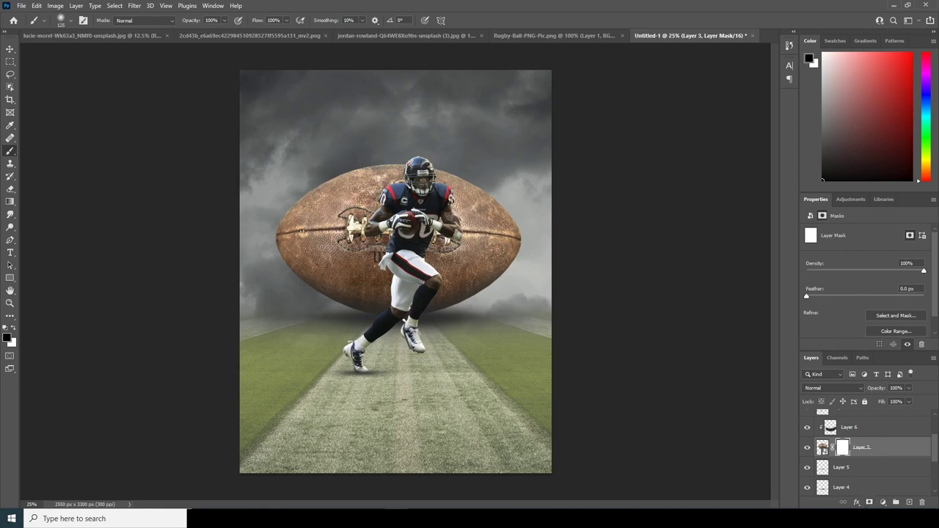
Choose the 004_Explosion brush from the Explosion_Brushes set and rotate its tip to 135°.
click(71, 22)
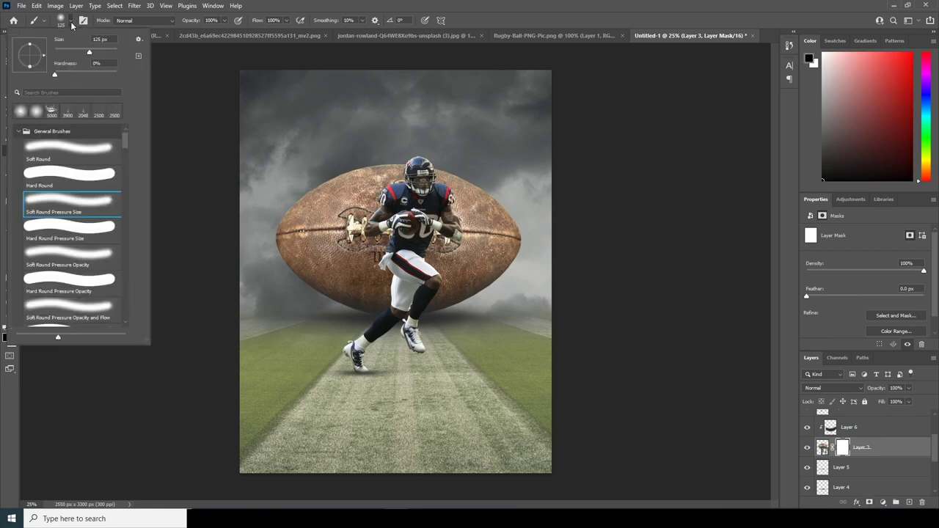
scroll(123, 153, down, 8)
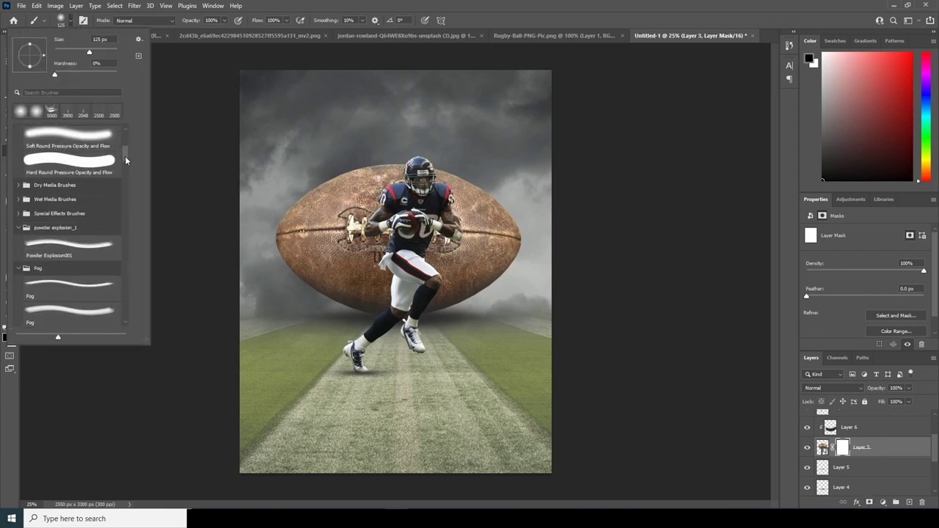
drag(125, 158, 126, 256)
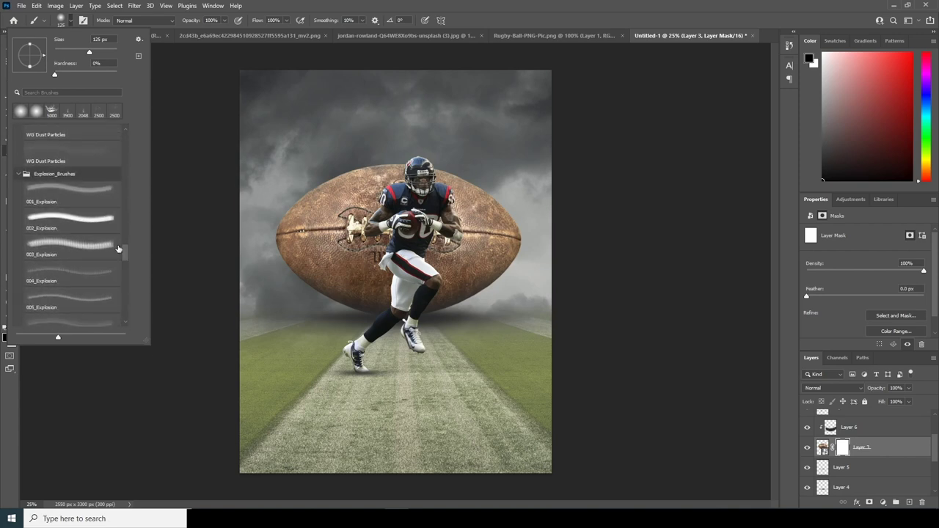
click(103, 220)
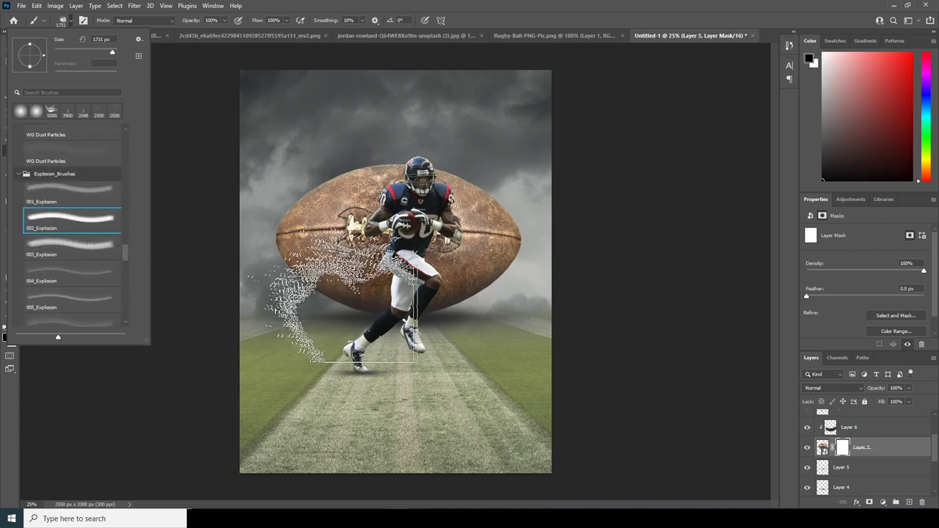
click(47, 277)
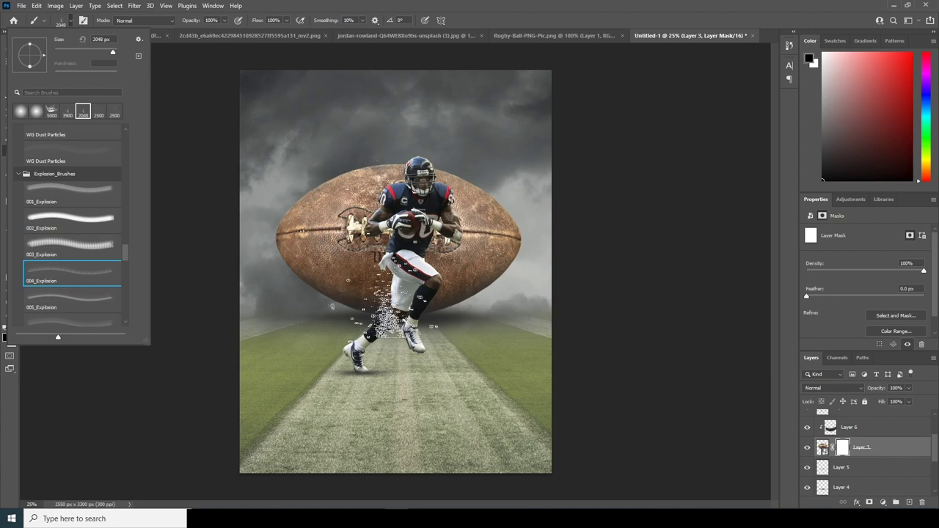
click(87, 301)
click(72, 275)
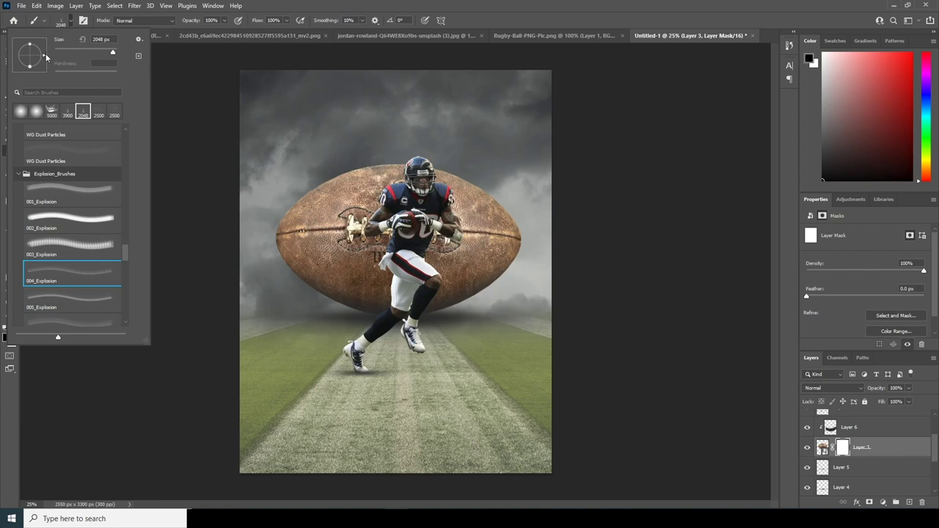
drag(39, 50, 40, 83)
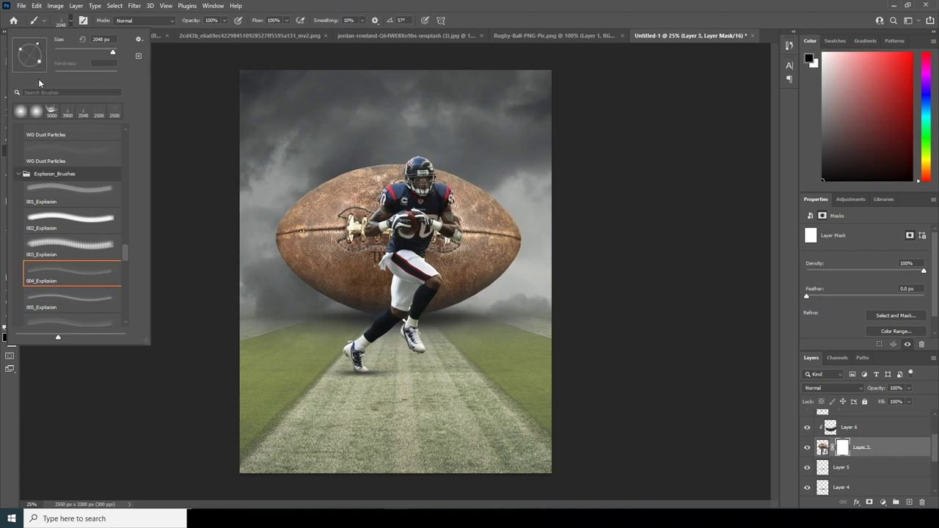
mouse_move(32, 47)
mouse_down()
mouse_move(54, 71)
mouse_move(23, 49)
mouse_up()
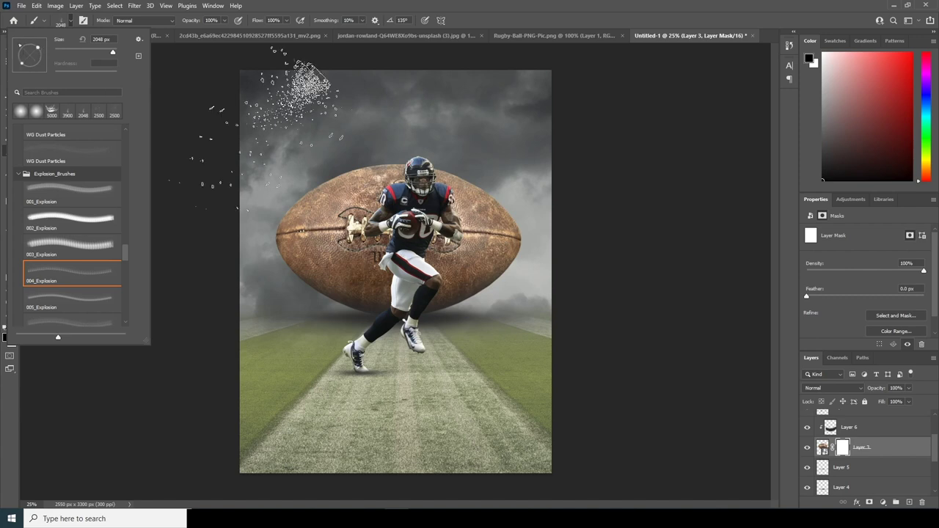
Break up the football's upper-right edge by painting black on its layer mask with the explosion brush at 1700 down to 700 px.
click(844, 448)
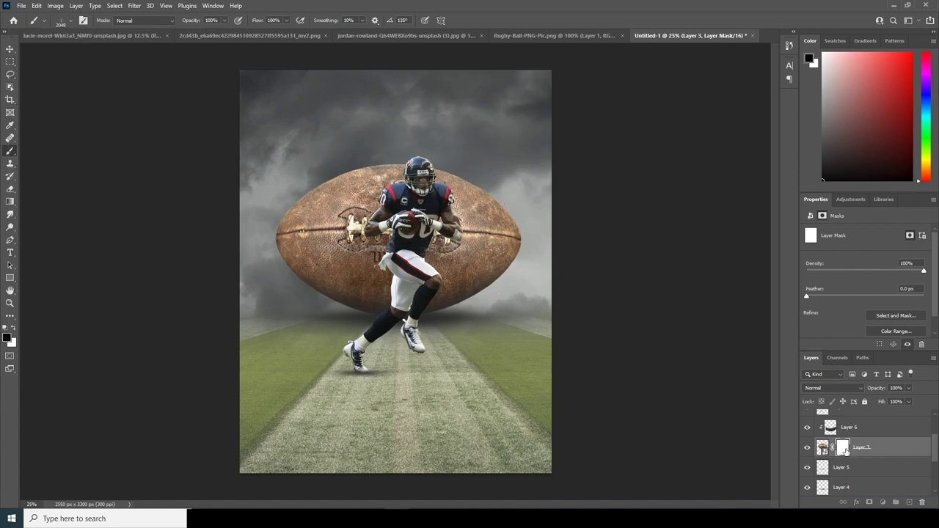
key(bracketleft)
key(bracketleft)
key(bracketleft)
key(bracketleft)
key(bracketleft)
key(bracketleft)
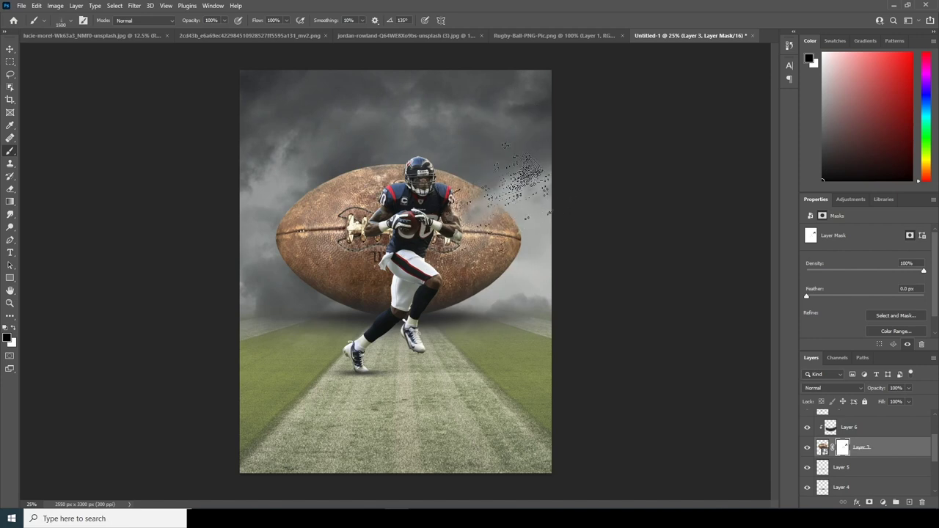
key(bracketright)
key(bracketleft)
key(bracketleft)
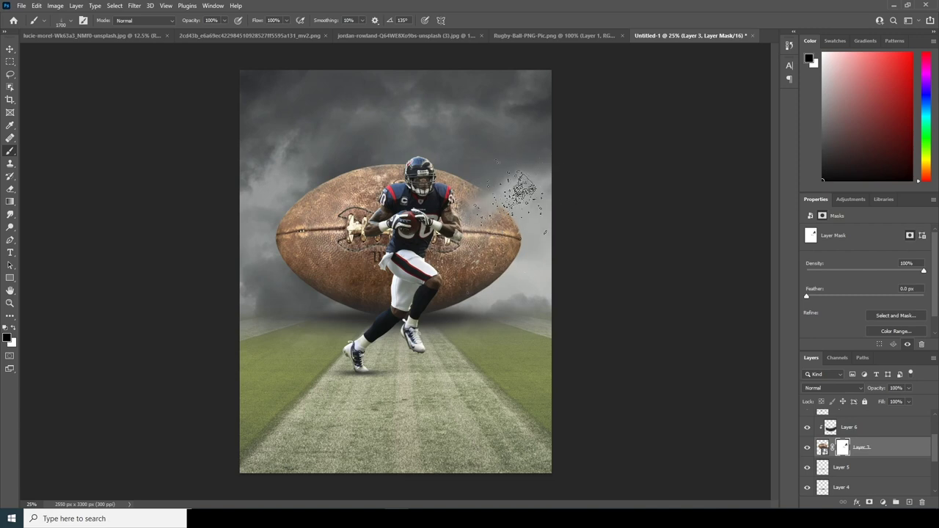
key(bracketleft)
key(bracketleft)
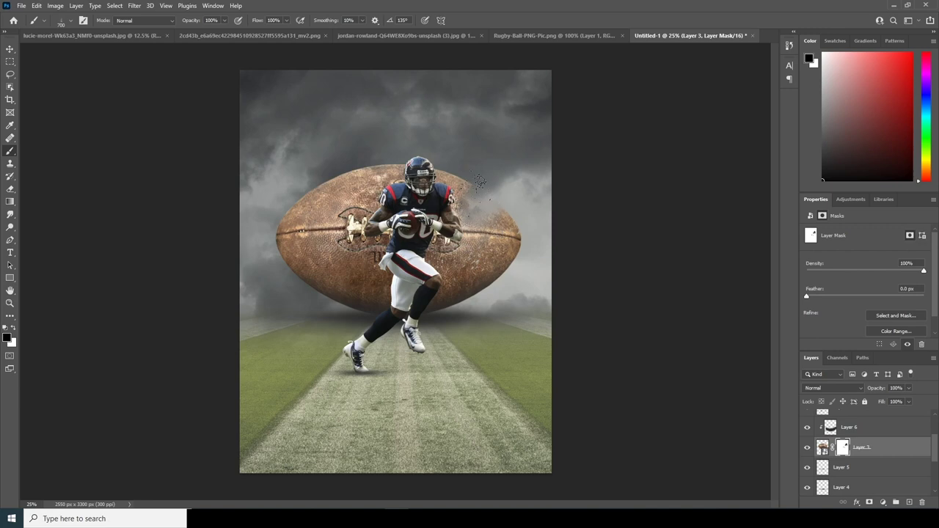
Rotate the explosion brush tip to -117° and break up the football's upper-left edge on its mask, going down to 700 px.
click(58, 22)
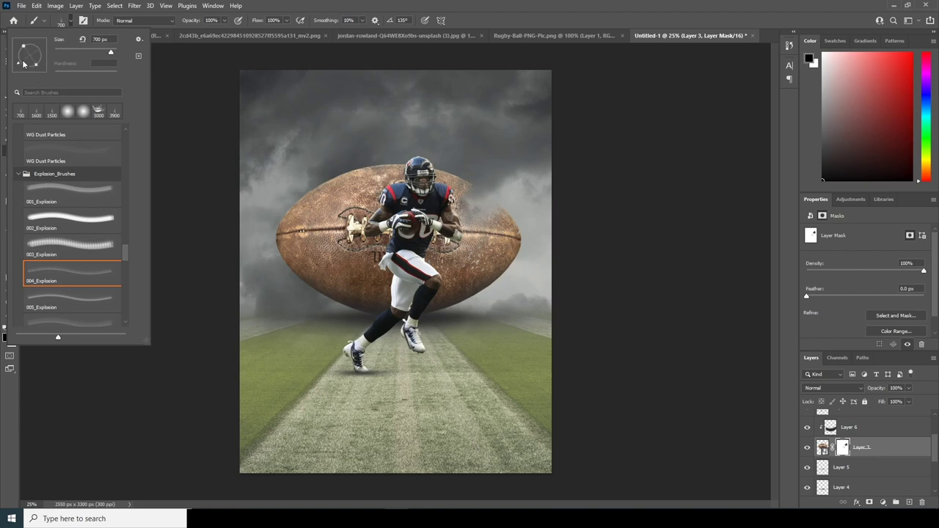
click(293, 207)
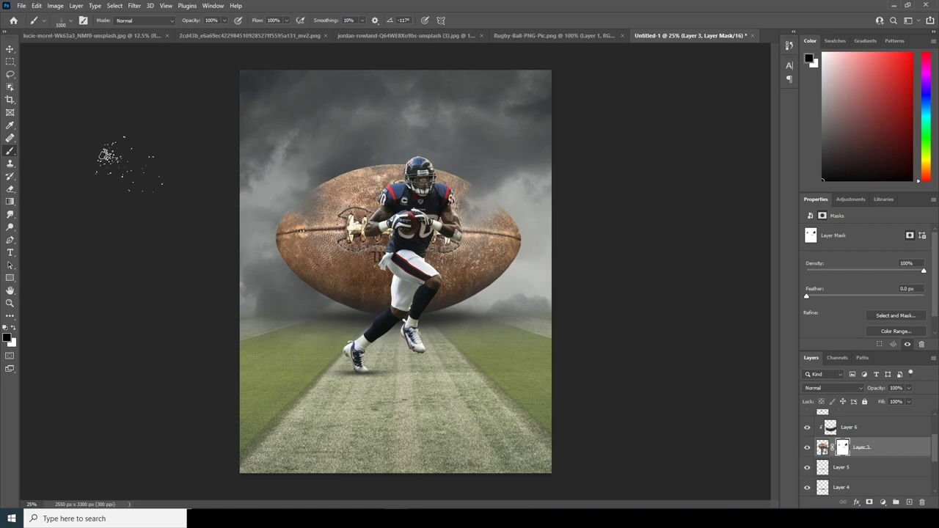
key(bracketleft)
key(bracketleft)
key(bracketleft)
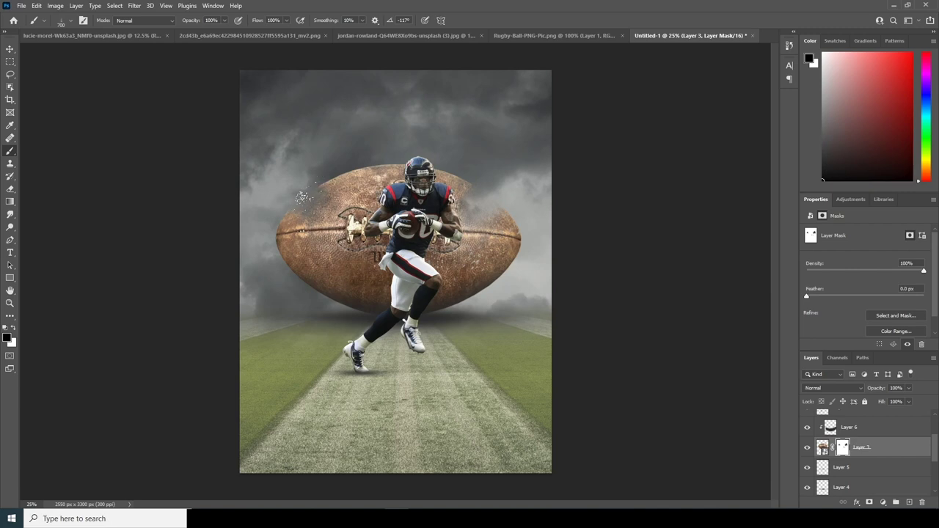
Choose the 003_Explosion brush, rotate its tip to 83° and target the football's layer mask.
right_click(83, 60)
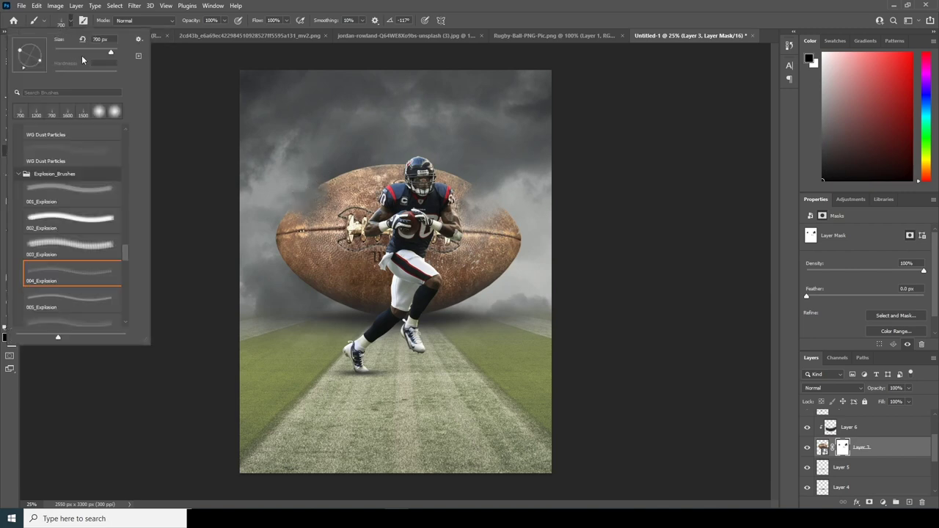
click(108, 244)
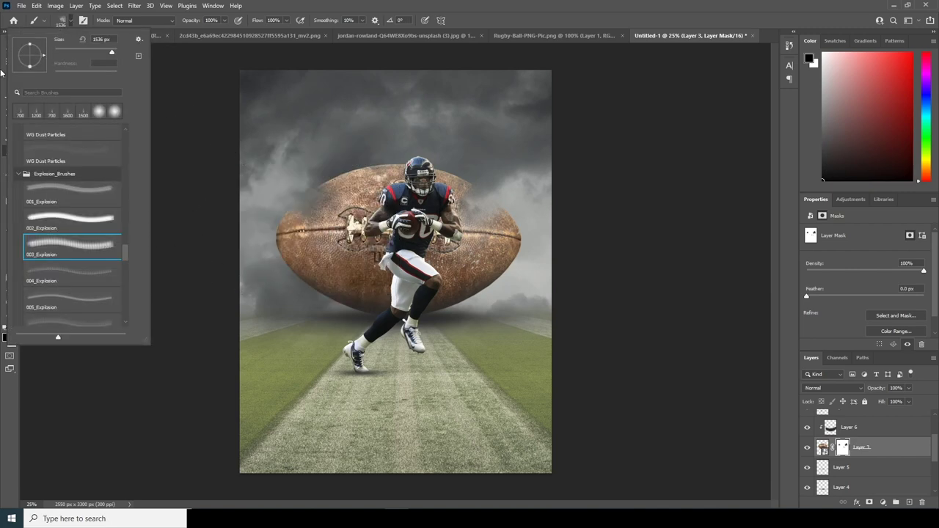
drag(39, 48, 32, 42)
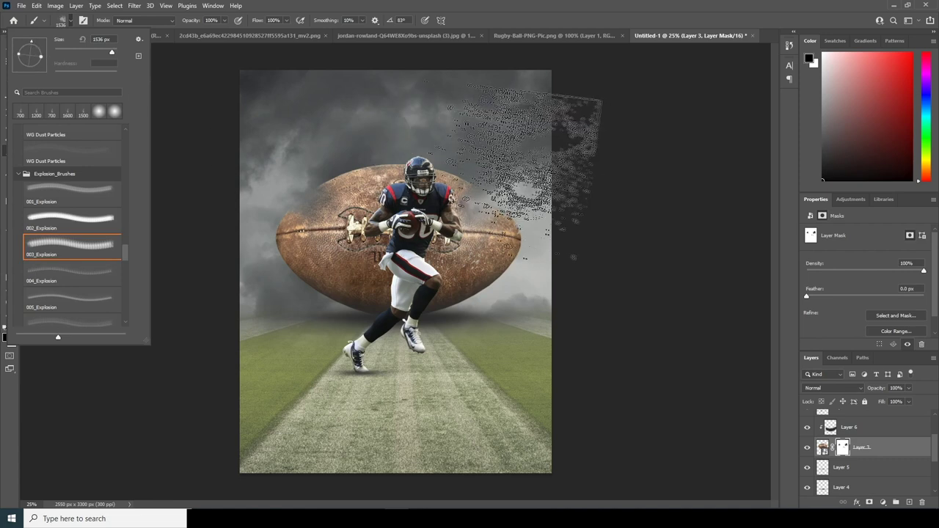
click(845, 446)
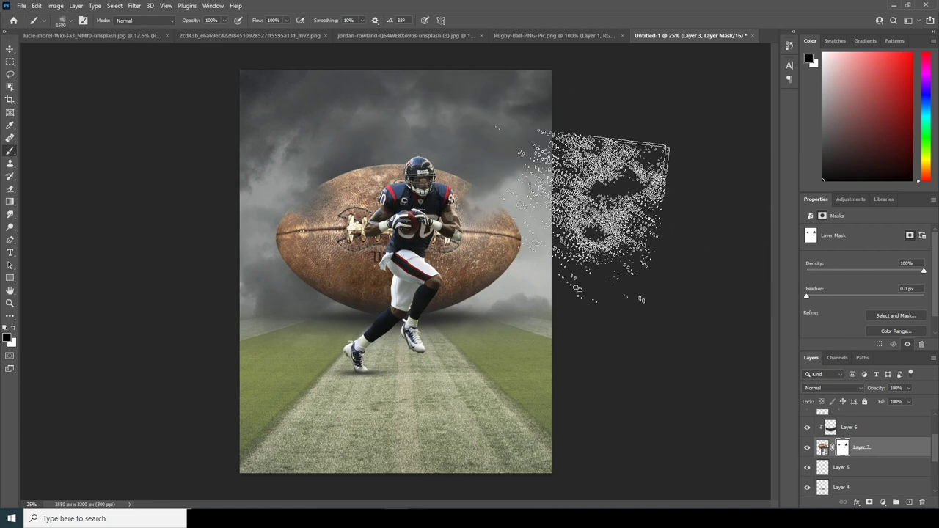
Erode both upper edges of the football further by painting black on its mask, reducing the brush from 1500 to 500 px.
key(bracketleft)
key(bracketleft)
key(bracketleft)
key(bracketleft)
key(bracketleft)
key(bracketleft)
key(bracketleft)
key(bracketleft)
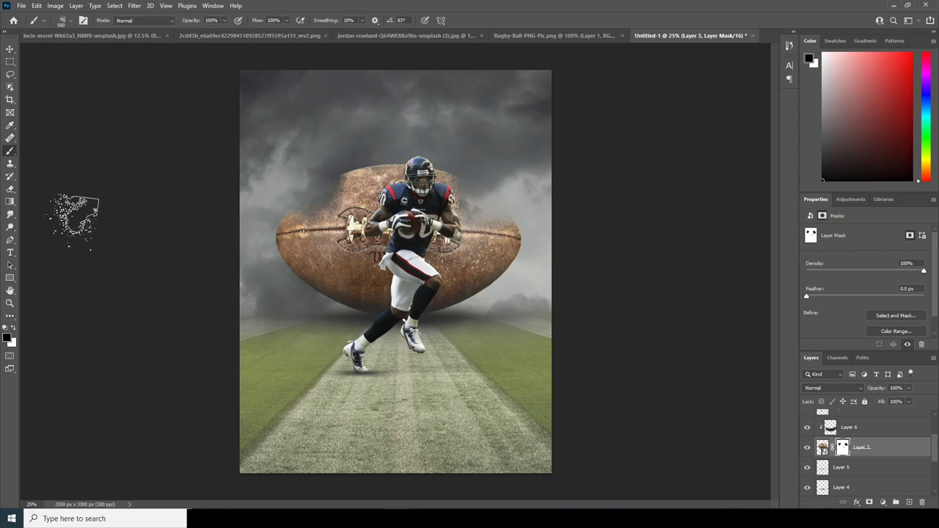
Add an empty layer directly beneath the football layer and choose the 004_Explosion brush for it.
click(13, 329)
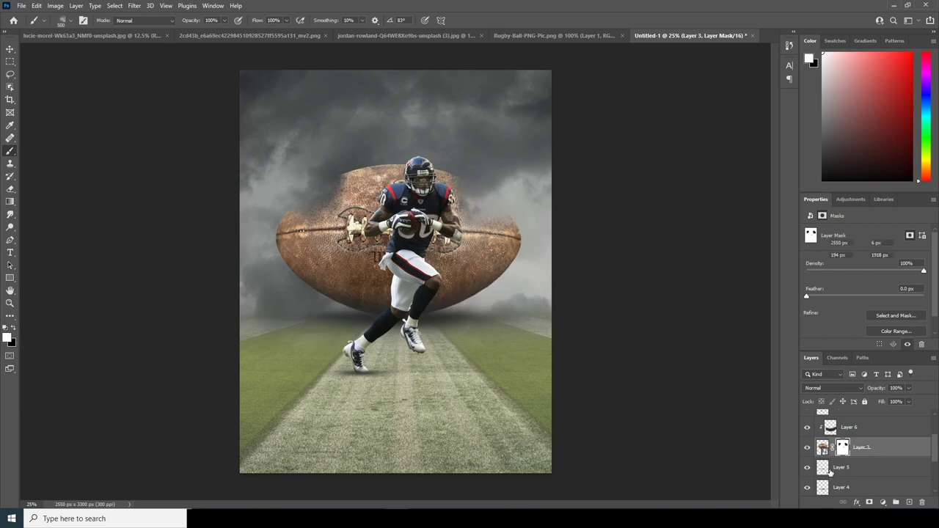
click(841, 468)
click(909, 502)
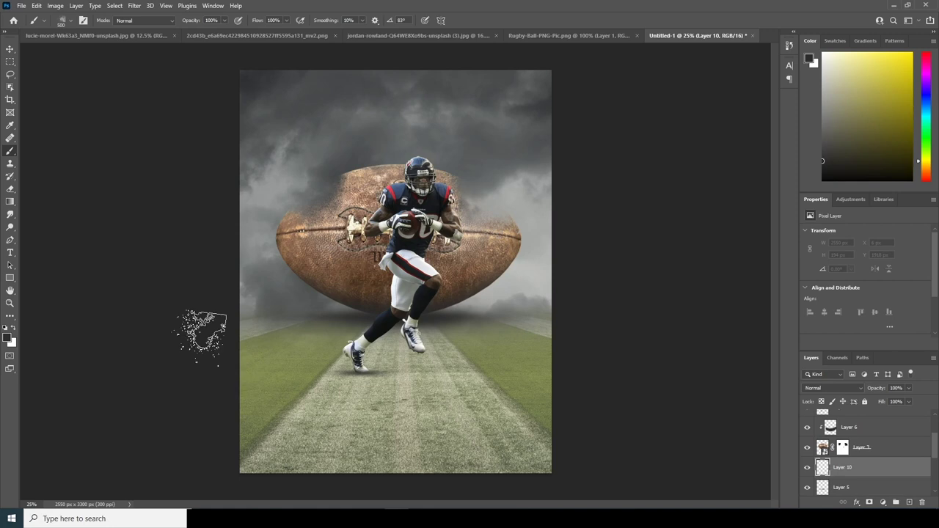
click(68, 21)
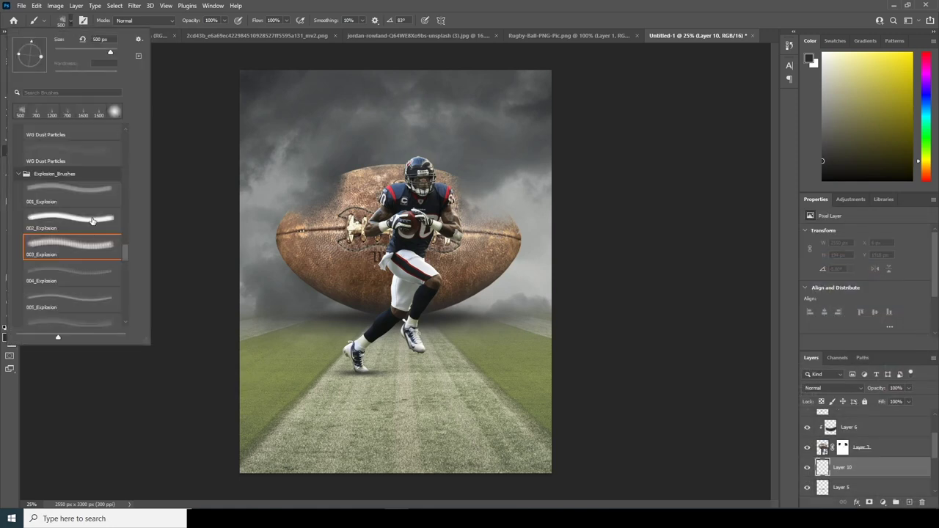
click(92, 221)
click(104, 279)
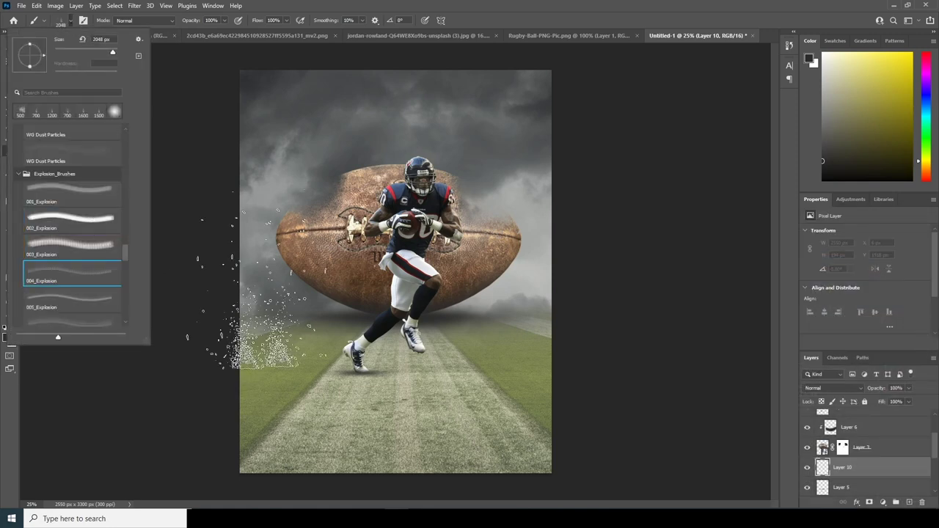
Set the foreground colour to a brown sampled from the football's leather.
click(6, 339)
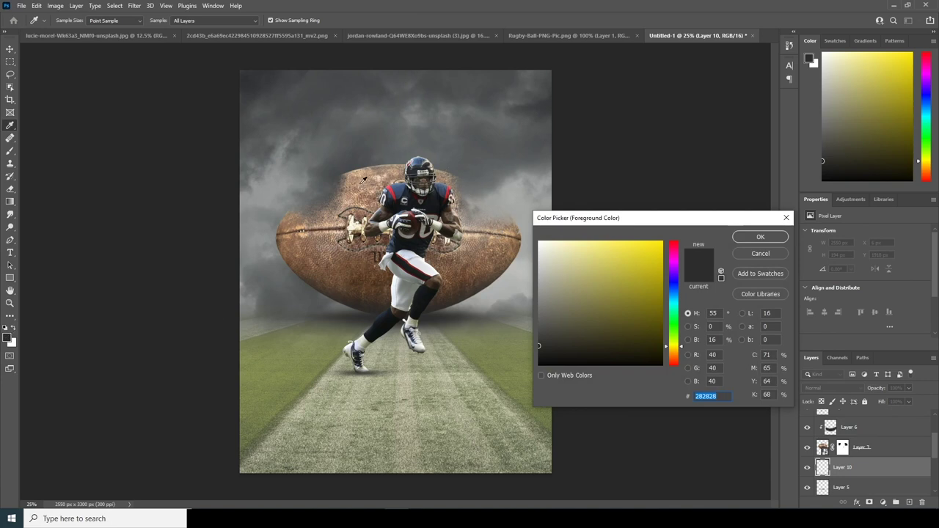
click(362, 180)
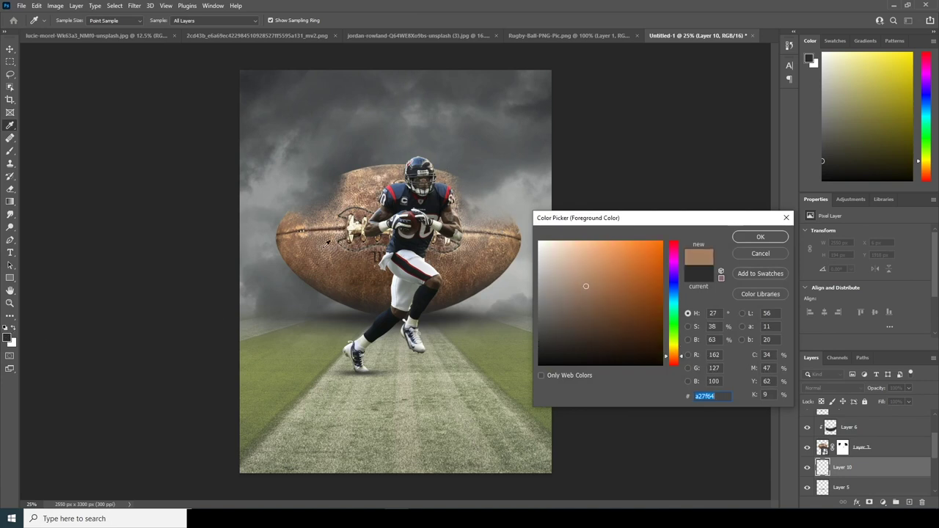
click(328, 244)
click(758, 237)
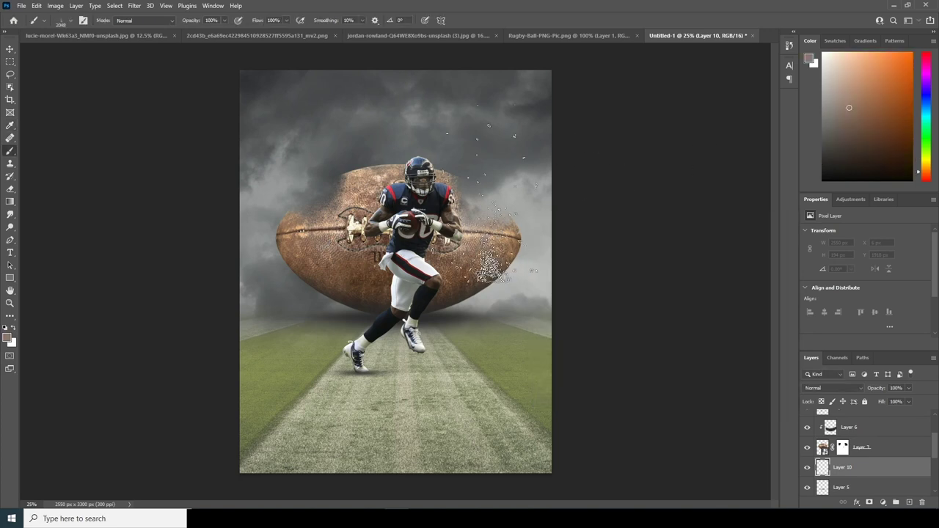
Rotate the brush tip to -24° and stamp brown fragments at 2048 px off the football's upper-right edge.
click(71, 21)
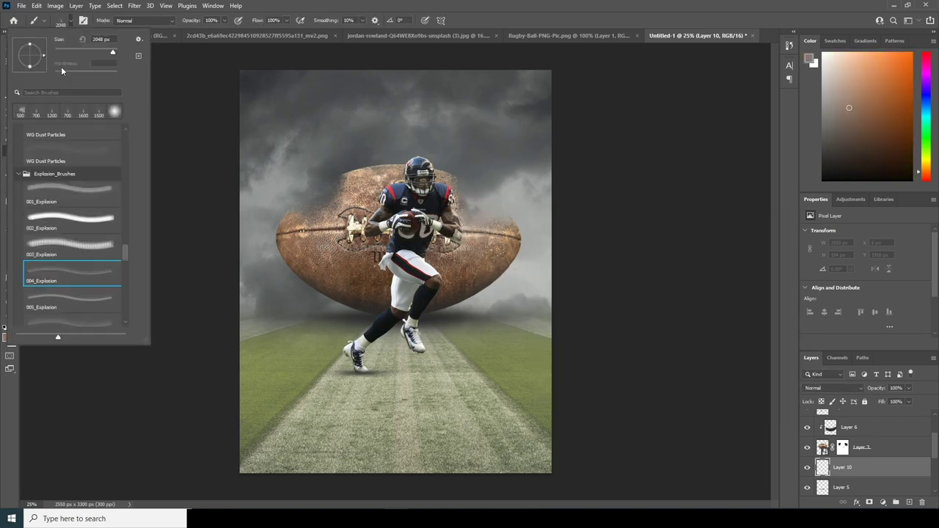
drag(47, 61, 46, 63)
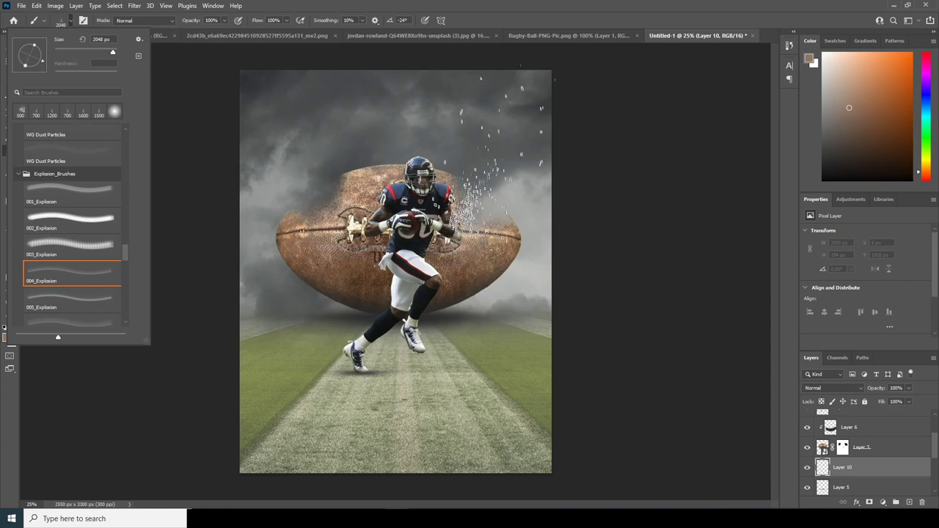
click(492, 169)
click(481, 167)
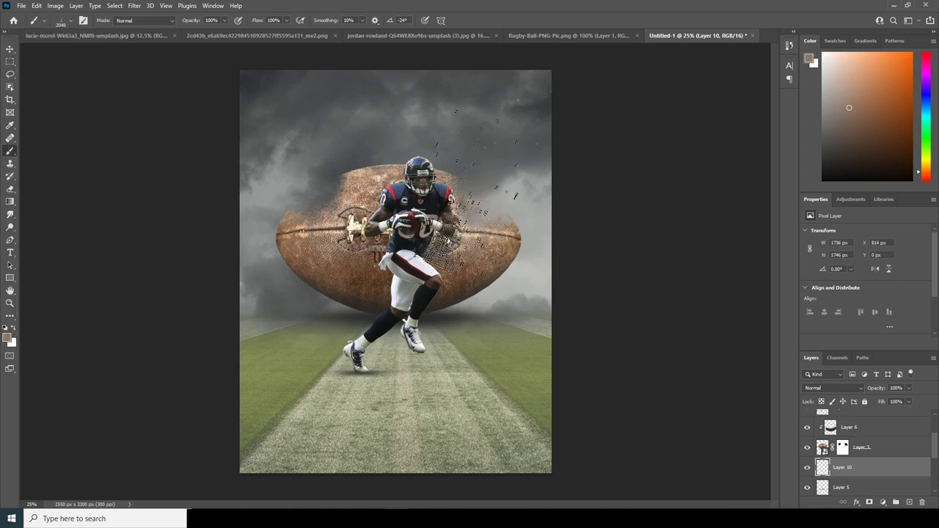
Scatter finer brown fragments around the football's upper-right edge with the brush at 1000 px and up to 1300 px.
key(bracketleft)
key(bracketleft)
key(bracketleft)
key(bracketleft)
key(bracketleft)
key(bracketleft)
key(bracketleft)
key(bracketleft)
key(bracketleft)
key(bracketleft)
key(bracketleft)
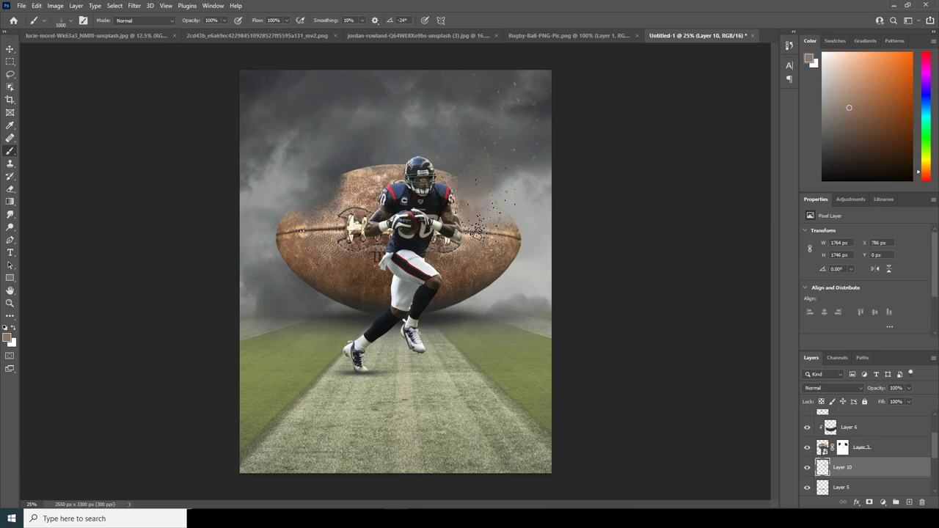
key(bracketright)
key(bracketright)
key(bracketright)
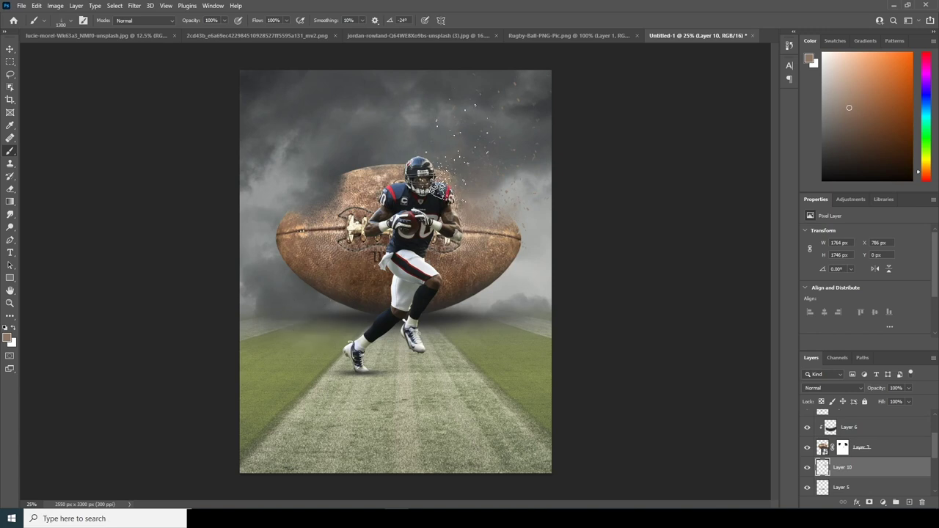
On another new layer, scatter brown fragments off the football's upper-left edge with the tip at 29° and sizes 1400 and 1000 px.
click(69, 22)
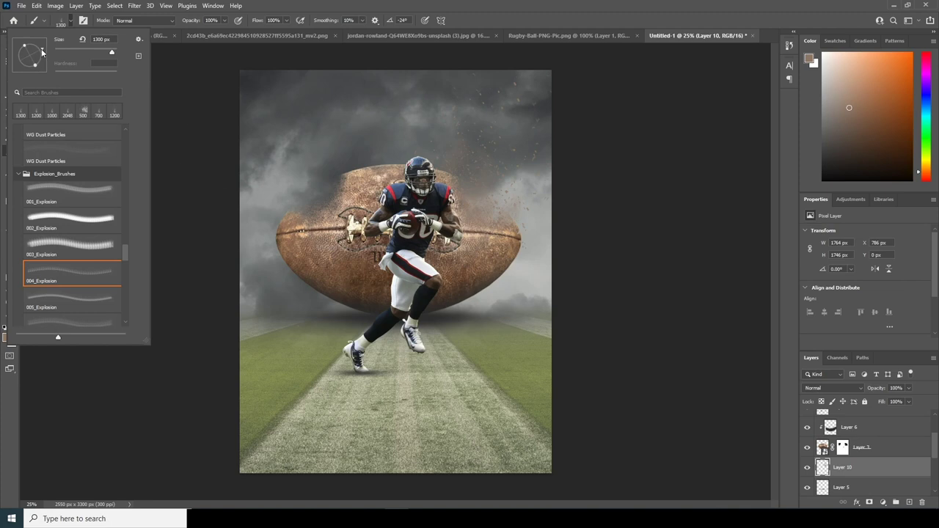
drag(42, 52, 42, 50)
click(911, 503)
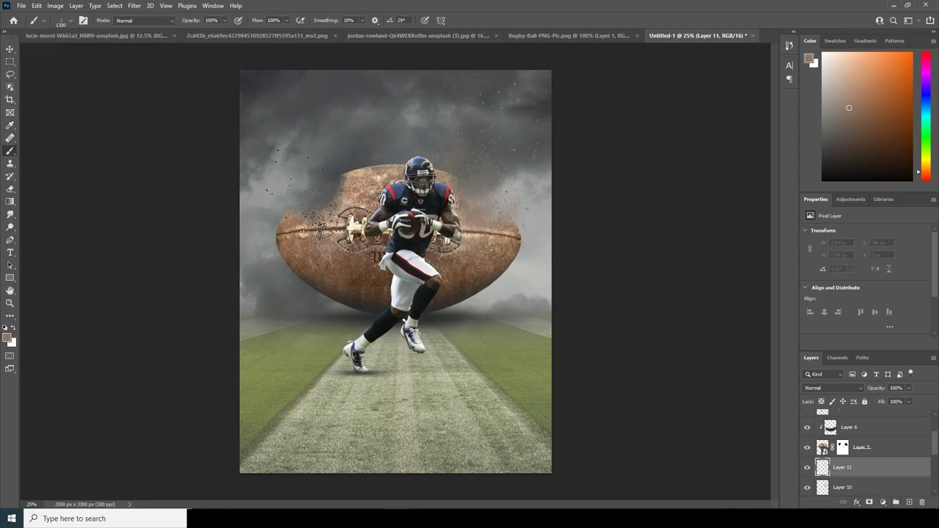
key(])
click(294, 180)
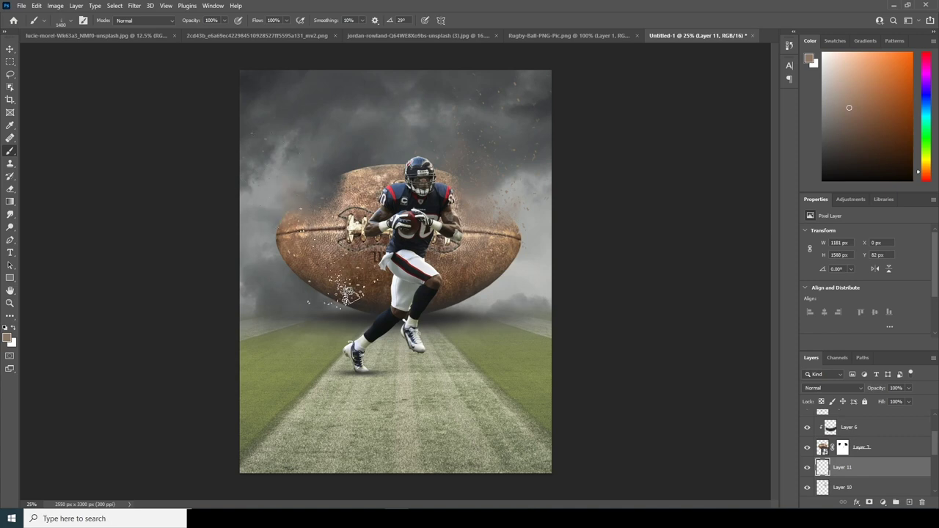
click(425, 330)
click(344, 183)
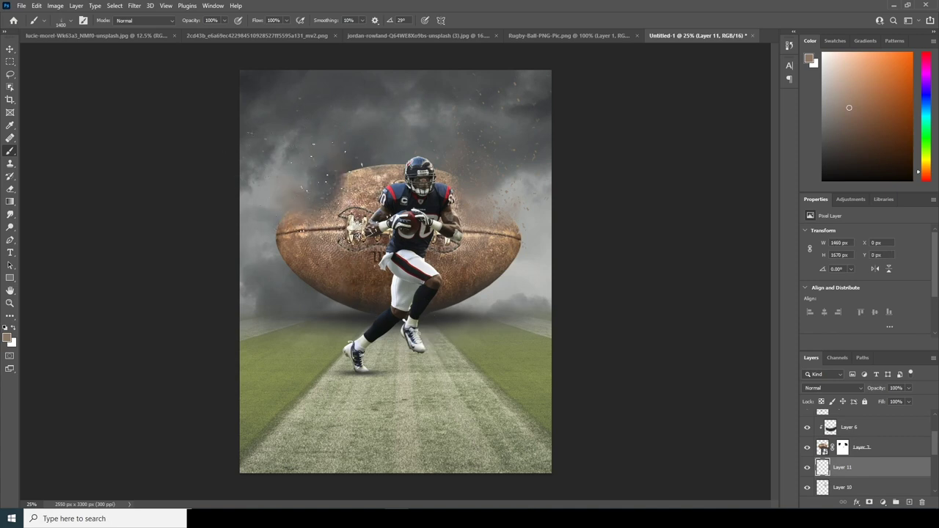
key([)
key(bracketleft)
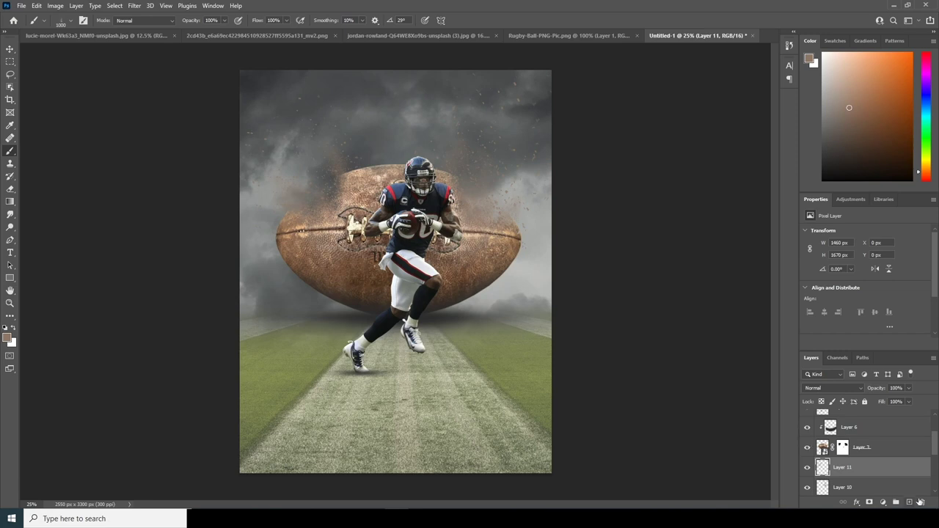
On a new layer beneath the brown fragments, stamp pale e0cfc3 fragments at 2000 px above the football's upper-left side.
drag(936, 455, 936, 458)
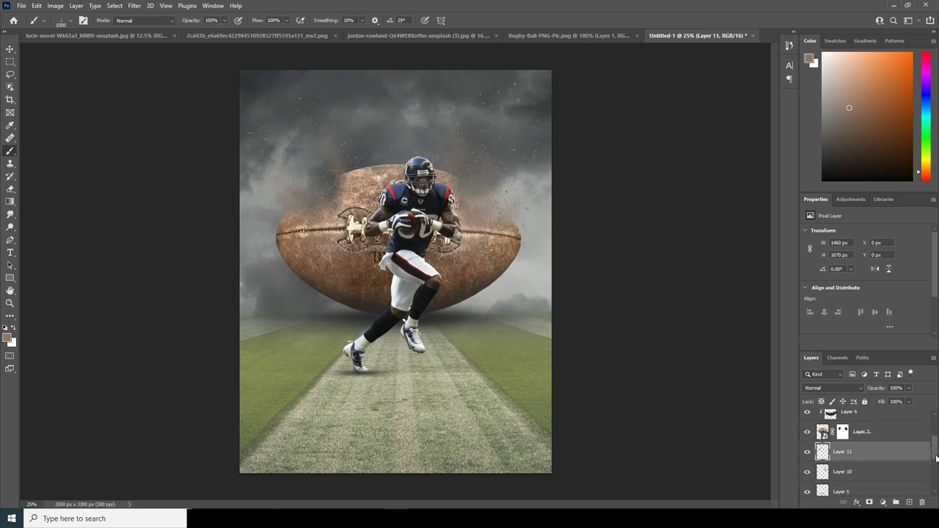
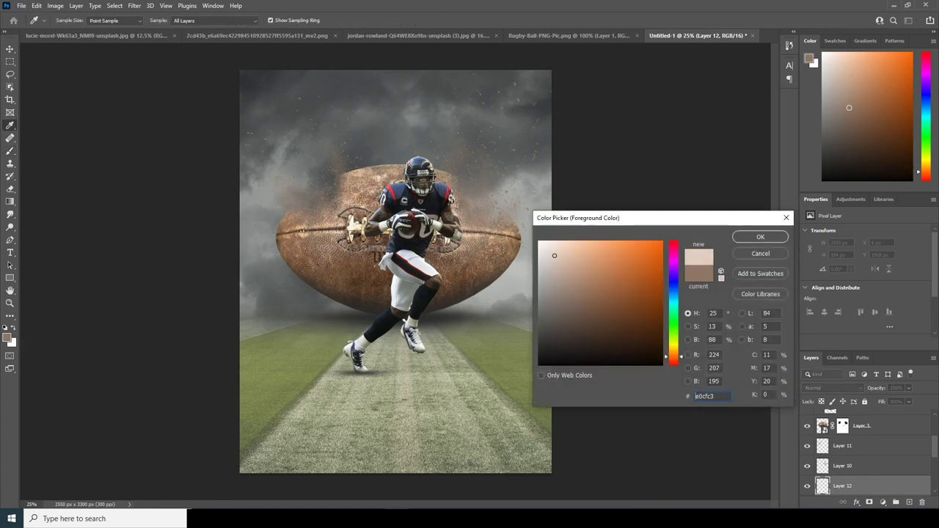
click(756, 237)
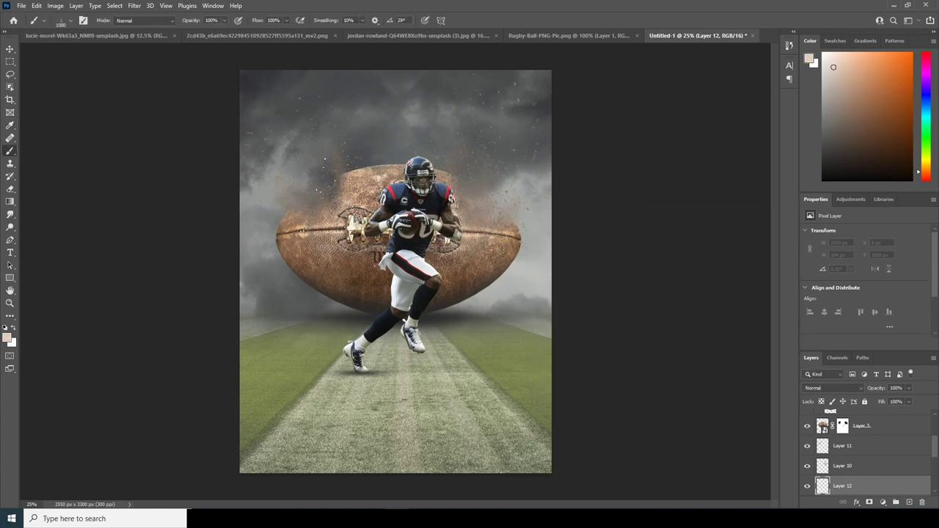
key(])
click(342, 139)
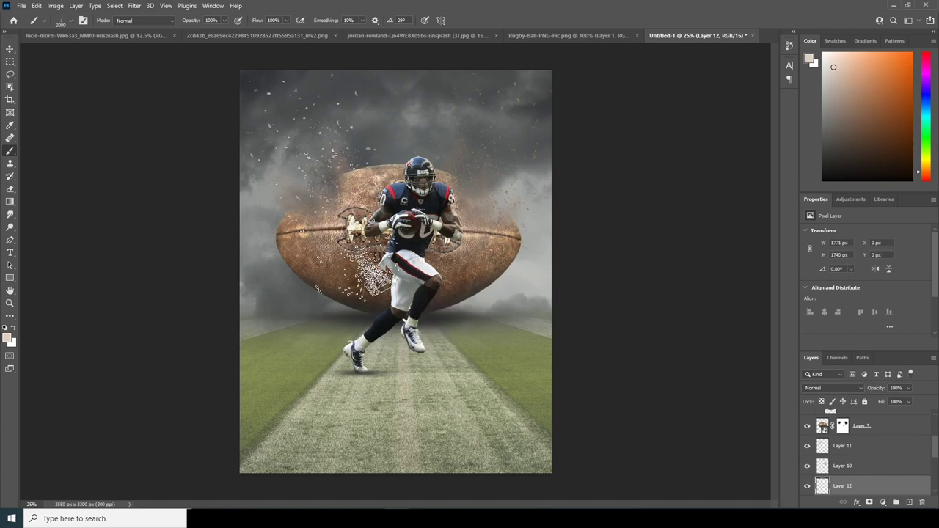
click(336, 181)
click(332, 187)
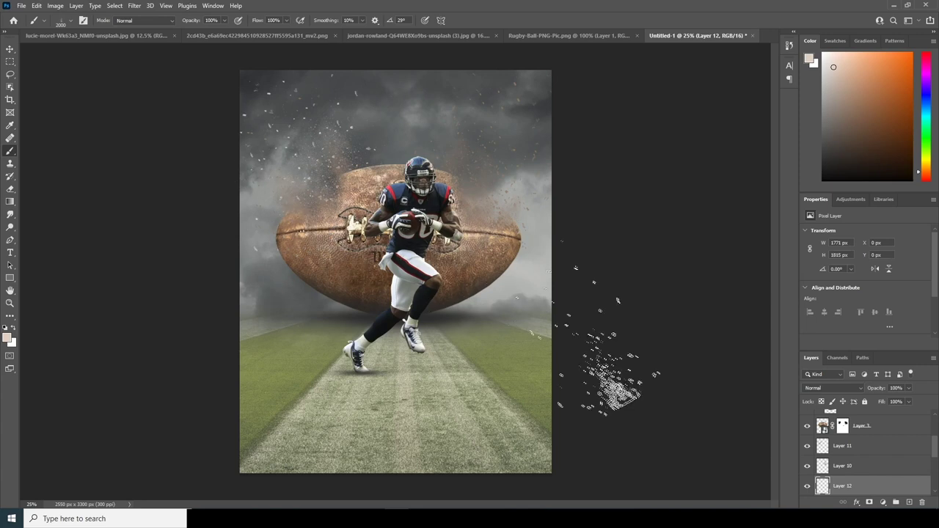
Rotate the brush tip to -33° and stamp pale fragments above the football's upper-right side on a new layer.
click(73, 21)
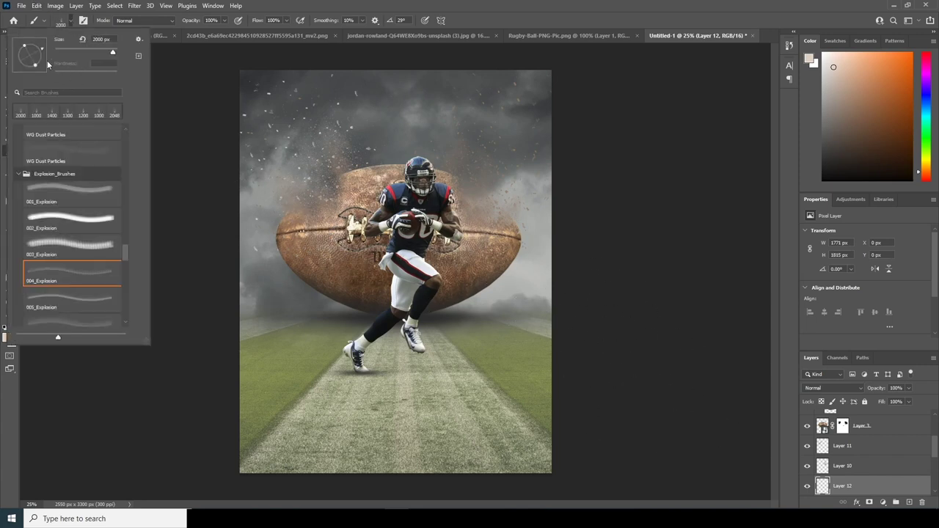
drag(25, 66, 22, 75)
click(909, 504)
key(bracketright)
click(490, 111)
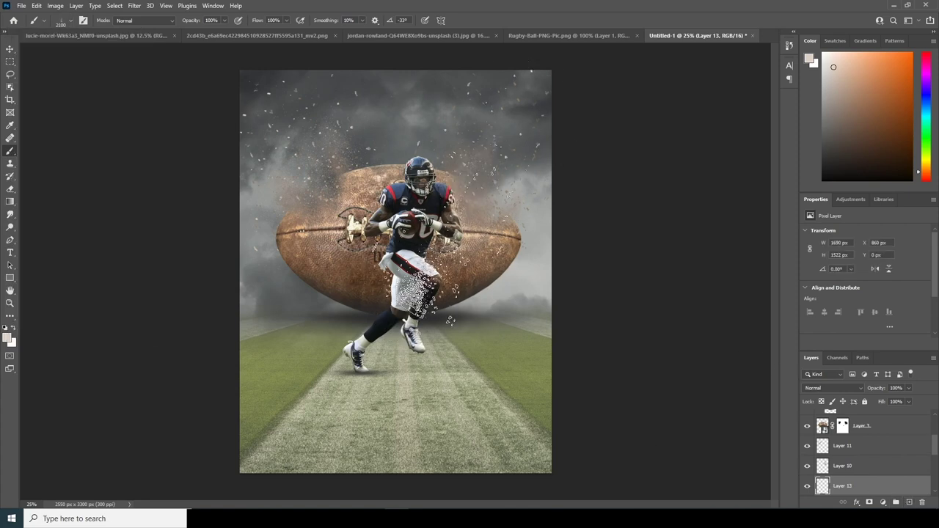
Spread more pale fragments across the sky at 2800 and 2400 px, finishing with the brush tip rotated to -2°.
key(bracketright)
key(bracketright)
key(bracketright)
key(bracketright)
key(bracketright)
key(bracketright)
key(bracketright)
click(502, 118)
key(bracketleft)
key(bracketleft)
key(bracketleft)
key(bracketleft)
click(334, 378)
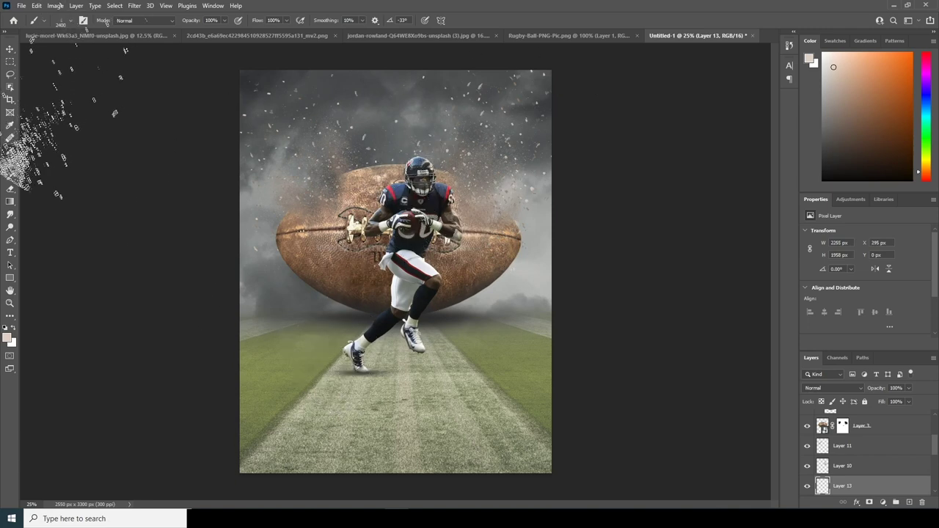
click(71, 22)
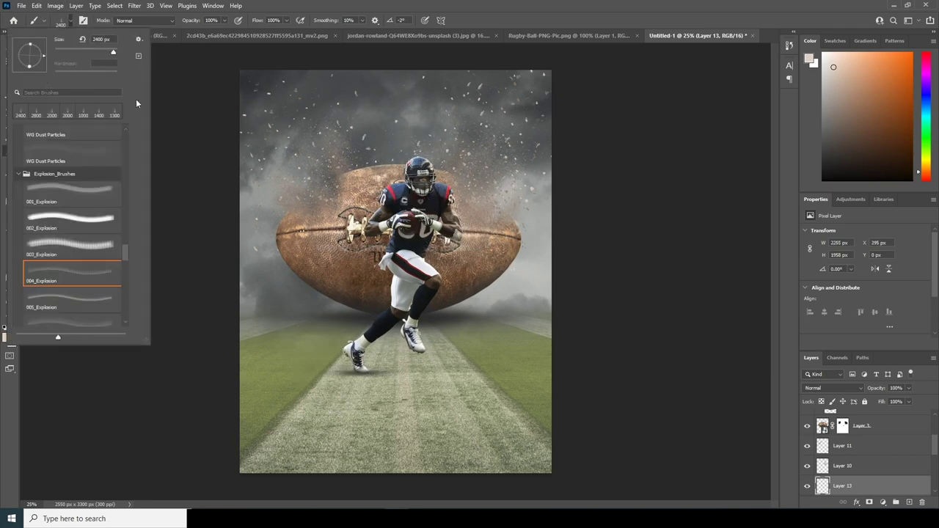
click(380, 227)
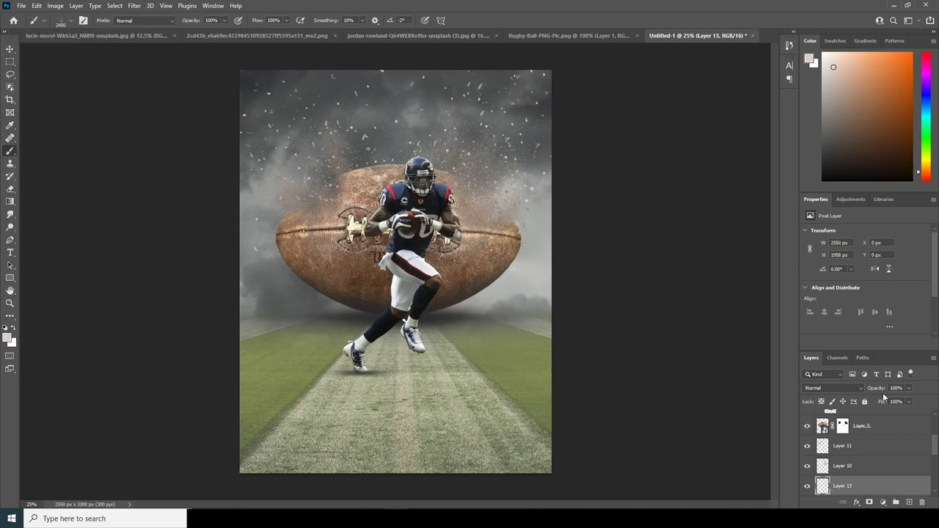
Add a new empty layer above the clipped layer that tops the stack.
scroll(837, 429, up, 3)
click(829, 419)
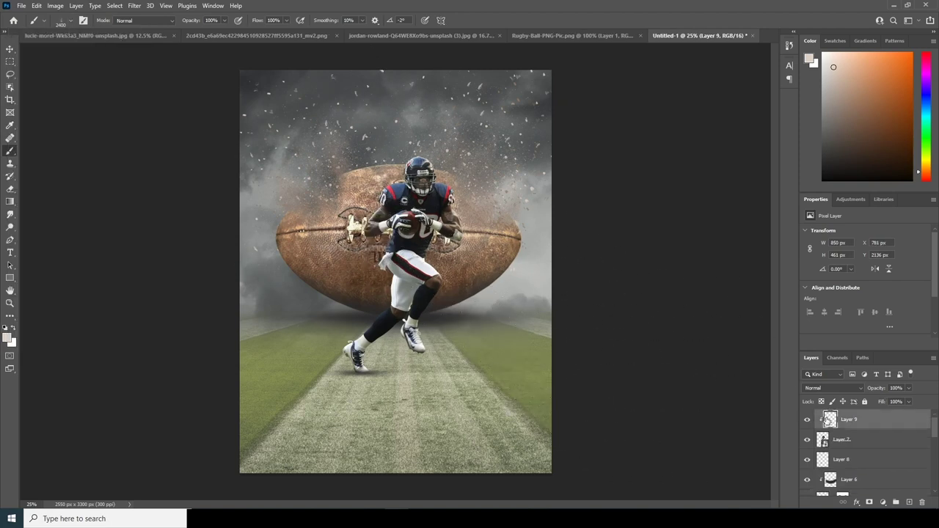
click(909, 502)
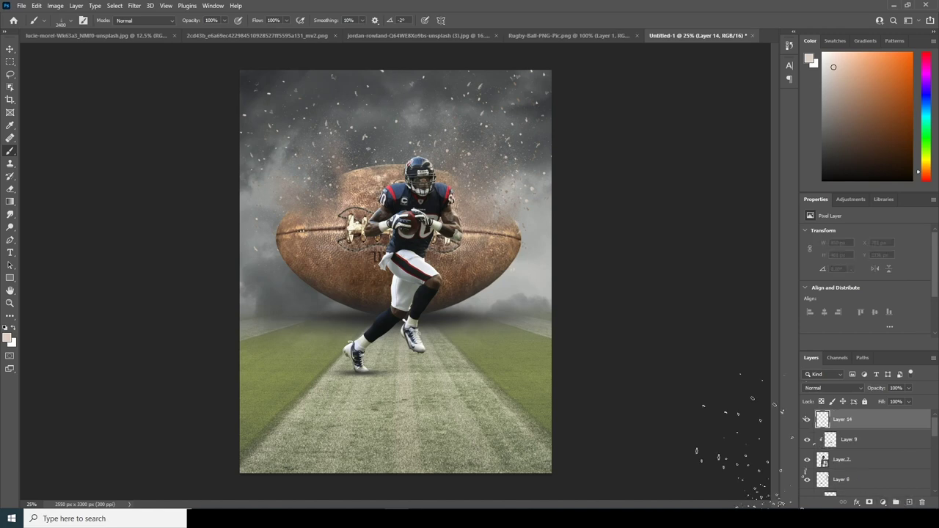
Try tips from the Explosion_Brushes set, including 001_Explosion and 003_Explosion, and settle on the 0010_Explosion brush.
click(71, 22)
scroll(125, 249, up, 1)
scroll(125, 250, down, 1)
click(71, 222)
click(73, 251)
click(103, 209)
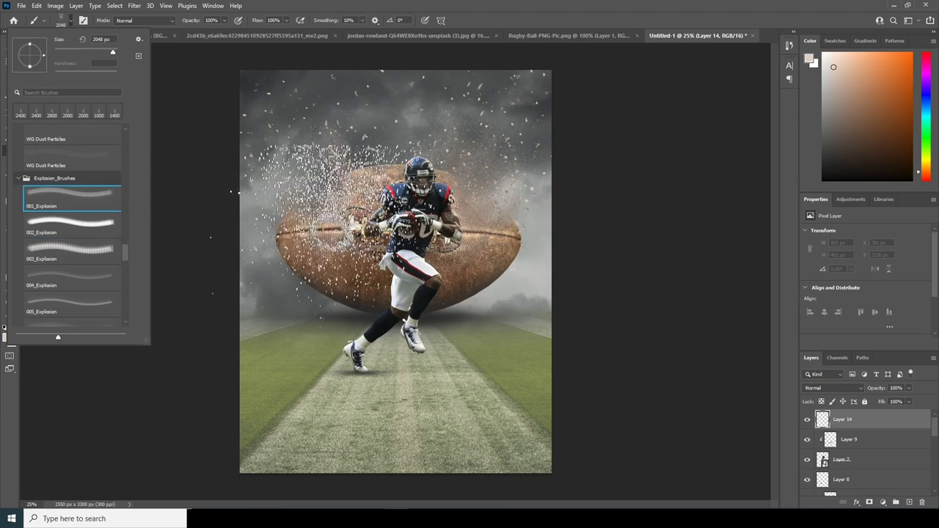
scroll(123, 252, up, 1)
click(105, 263)
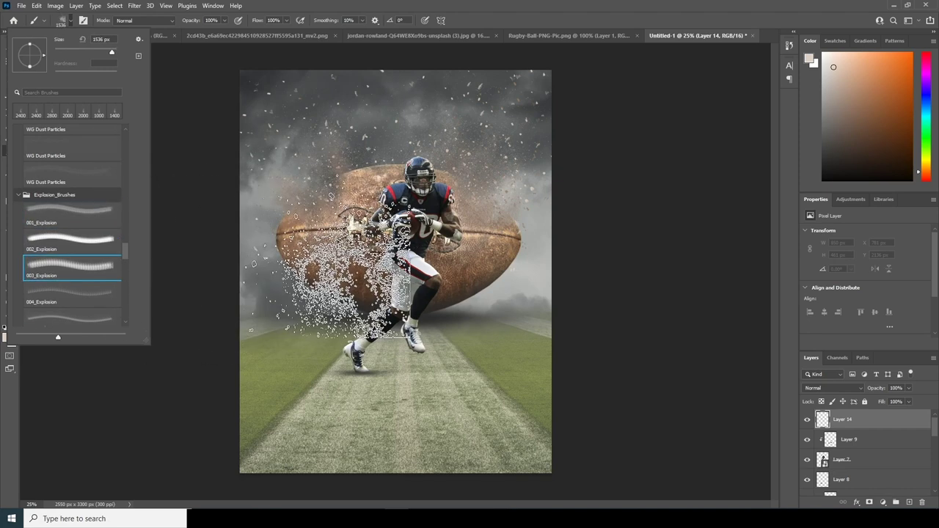
drag(123, 250, 123, 272)
click(85, 181)
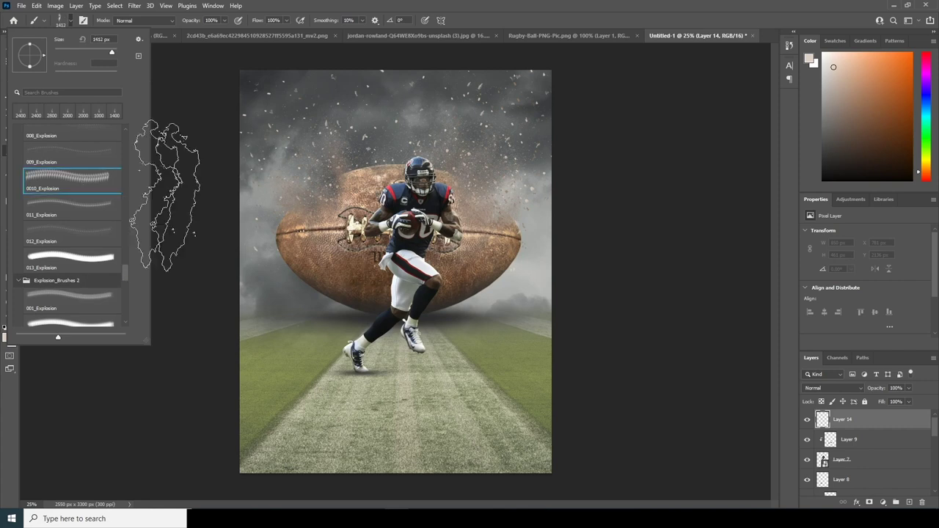
click(851, 422)
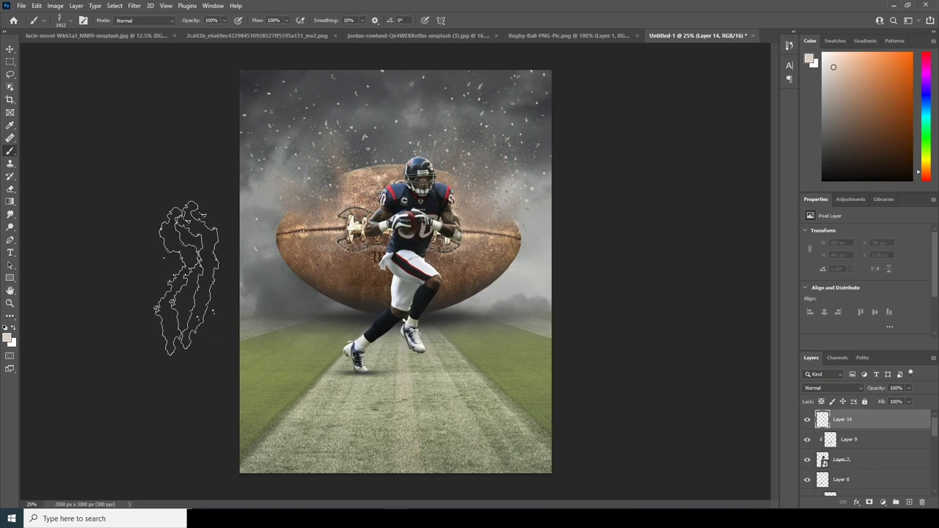
Rotate the brush tip to -67° and try stamping pale smoke over the football's lower-left side at 1412 px.
click(71, 22)
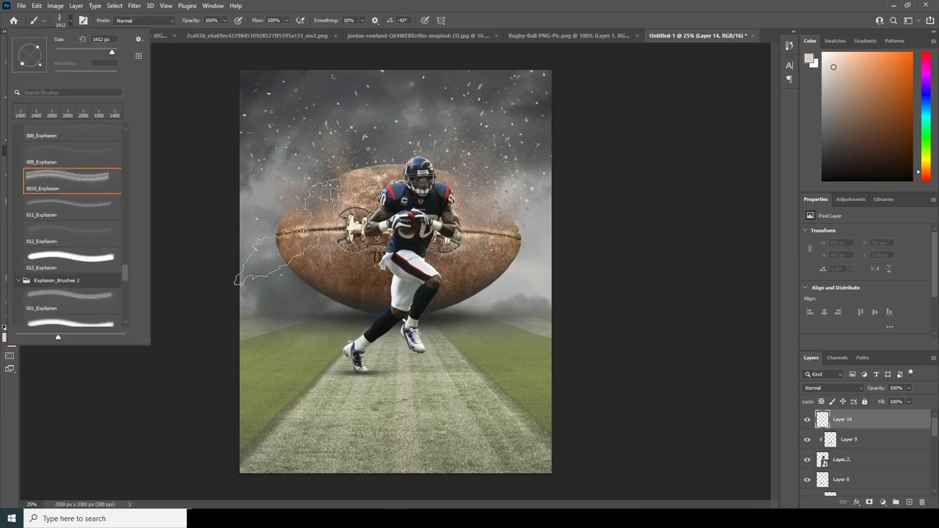
drag(39, 68, 37, 69)
click(297, 292)
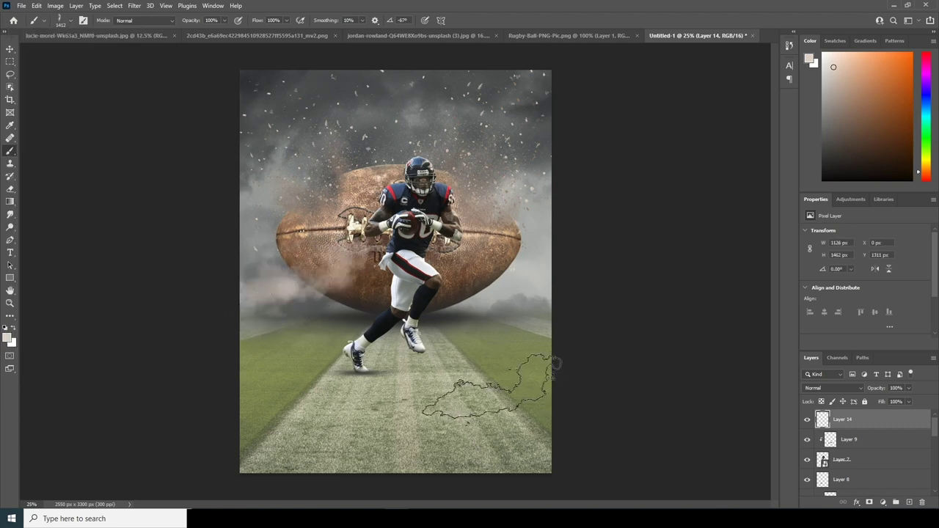
Try stamping pale smoke across the football and player with the brush enlarged to 5000 px.
key(bracketright)
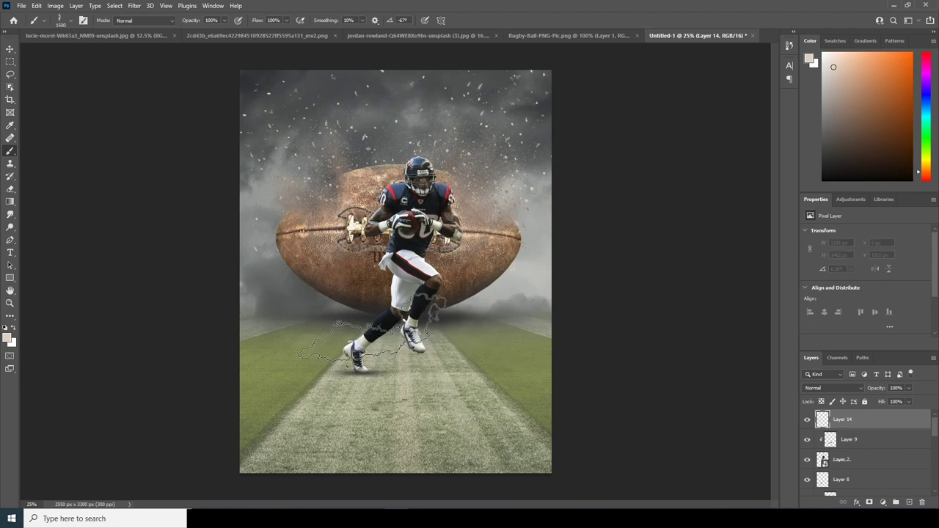
key(bracketright)
key(bracketright)
key(bracketright)
key(bracketright)
key(bracketright)
key(bracketright)
key(bracketright)
key(bracketright)
key(bracketright)
key(bracketright)
key(bracketright)
key(bracketright)
key(bracketright)
key(bracketright)
key(bracketright)
key(bracketright)
key(bracketright)
key(bracketright)
key(bracketright)
key(bracketright)
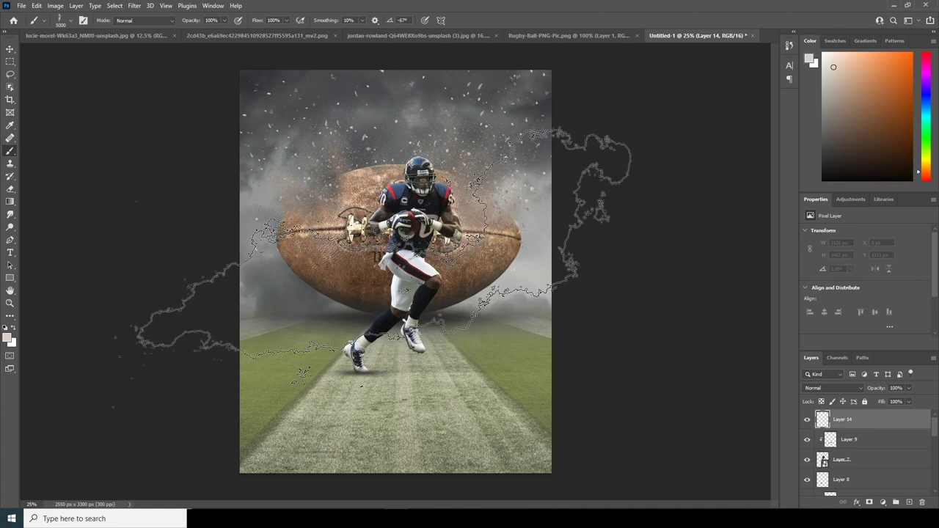
click(378, 243)
key(bracketleft)
key(bracketleft)
key(bracketleft)
key(bracketleft)
key(bracketleft)
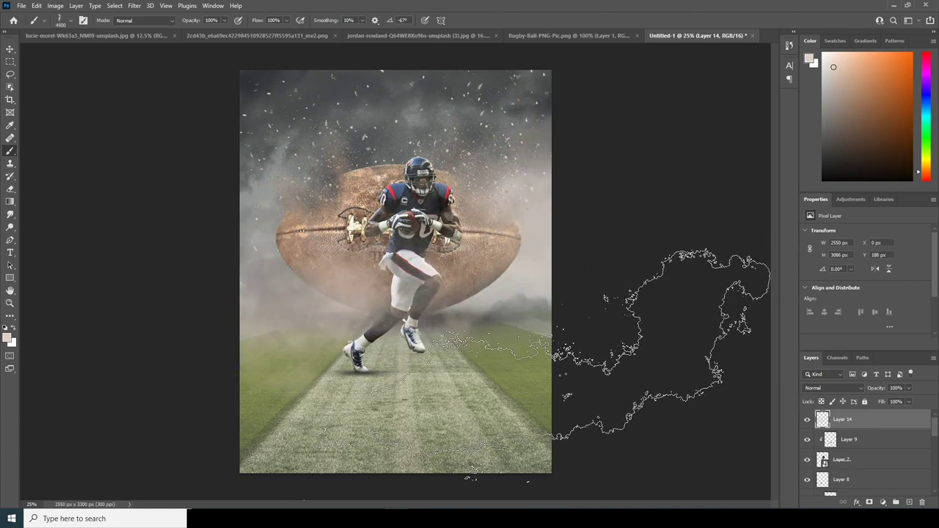
key(ctrl+z)
Reduce the smoke brush to 3200 px and set the foreground colour to grey 6c6967.
key(bracketleft)
key(bracketleft)
key(bracketleft)
key(bracketleft)
key(bracketleft)
key(bracketleft)
key(bracketleft)
key(bracketleft)
key(bracketleft)
key(bracketleft)
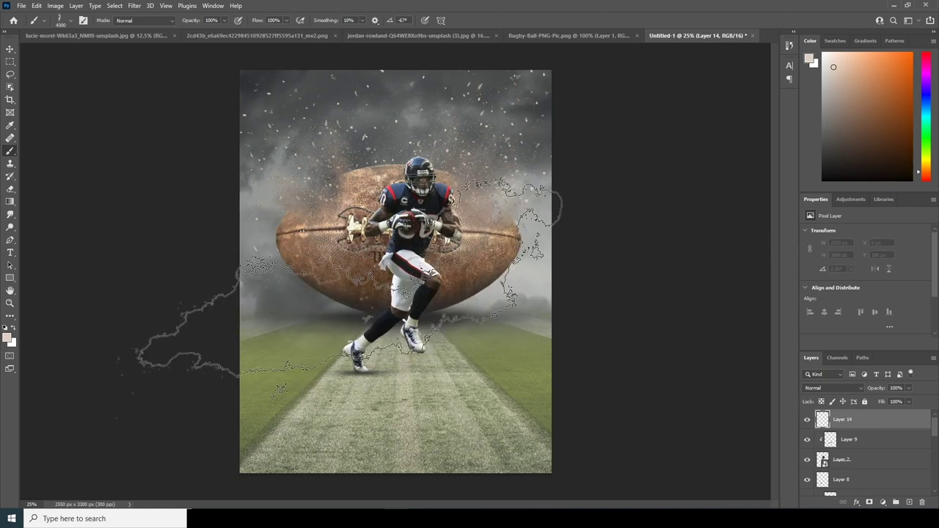
key(bracketleft)
key(bracketleft)
key(bracketleft)
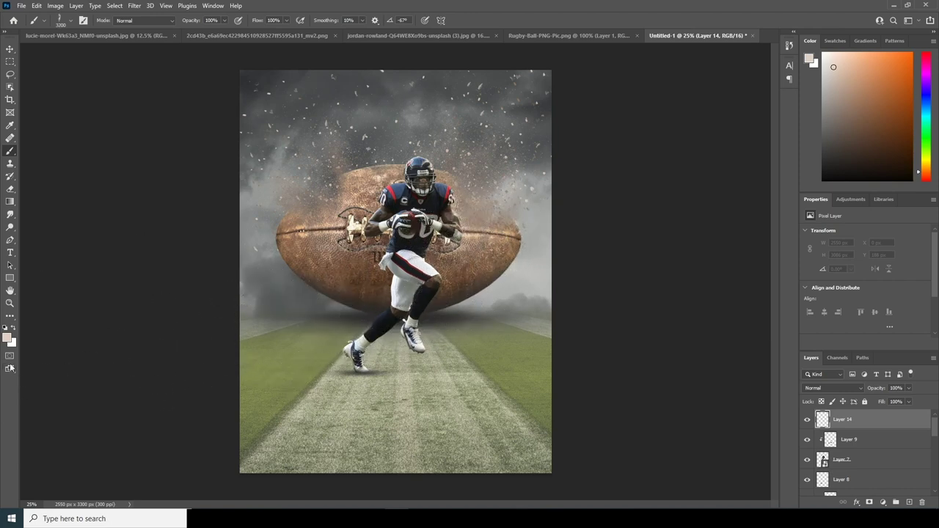
click(8, 338)
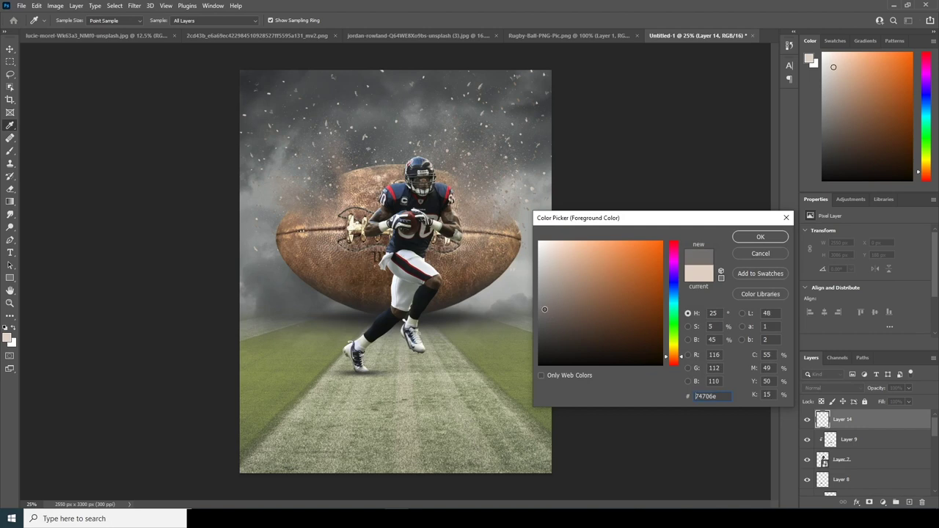
click(761, 237)
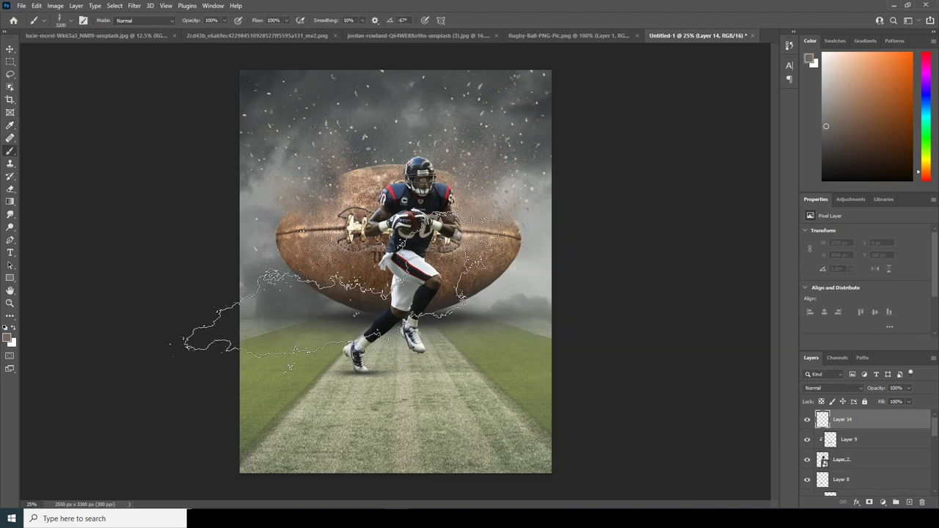
Stamp grey smoke across the player's legs and both sides of the field horizon, reducing the brush from 3200 to 2000 px.
key(bracketleft)
key(bracketleft)
key(bracketleft)
key(bracketleft)
key(bracketleft)
key(bracketleft)
key(bracketleft)
key(bracketleft)
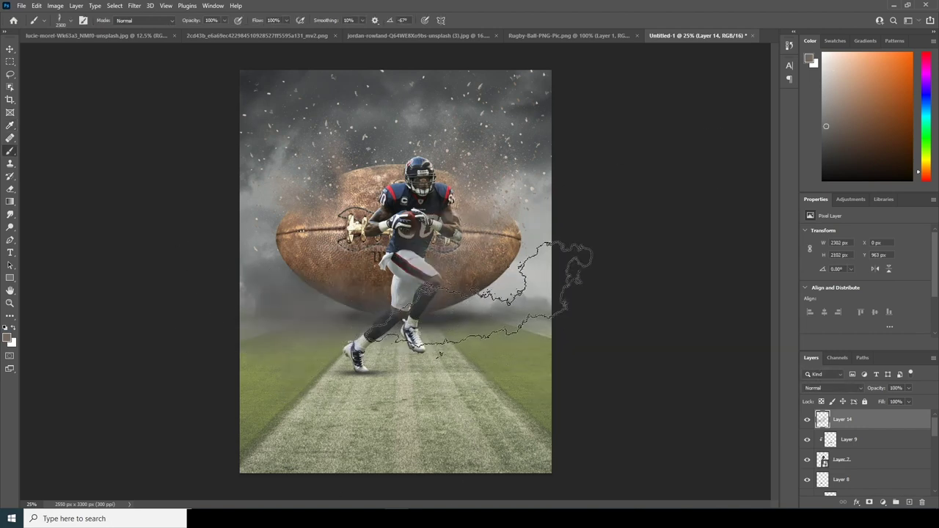
click(491, 309)
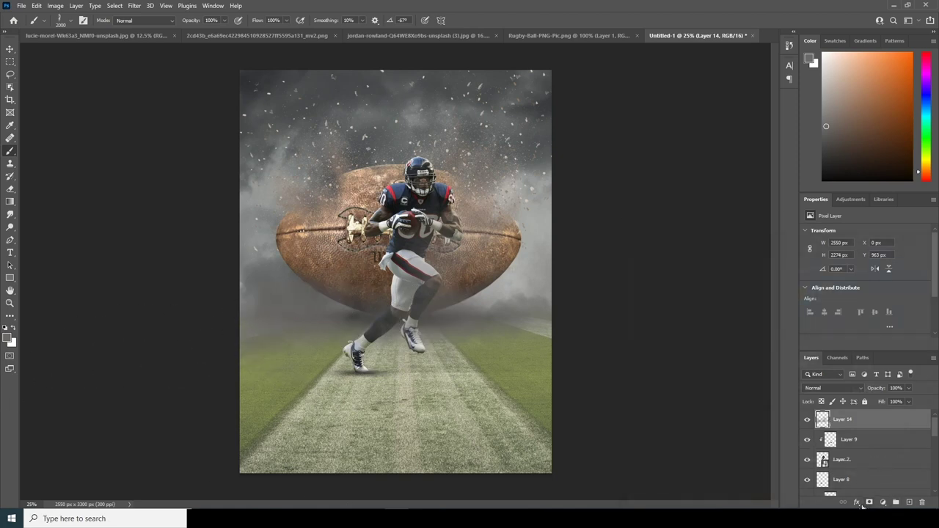
Give the grey smoke layer a Color Overlay effect in near-black 201f1e.
click(859, 503)
click(879, 465)
click(689, 309)
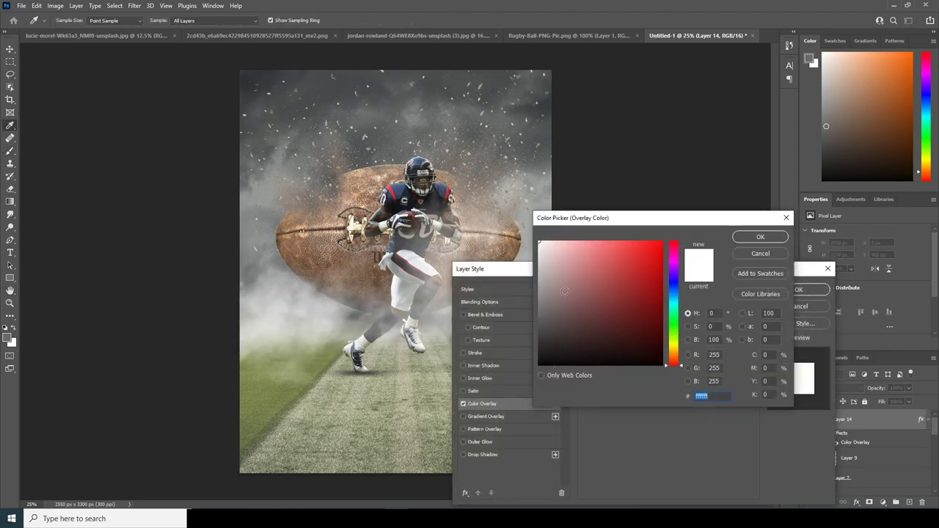
drag(544, 329, 544, 343)
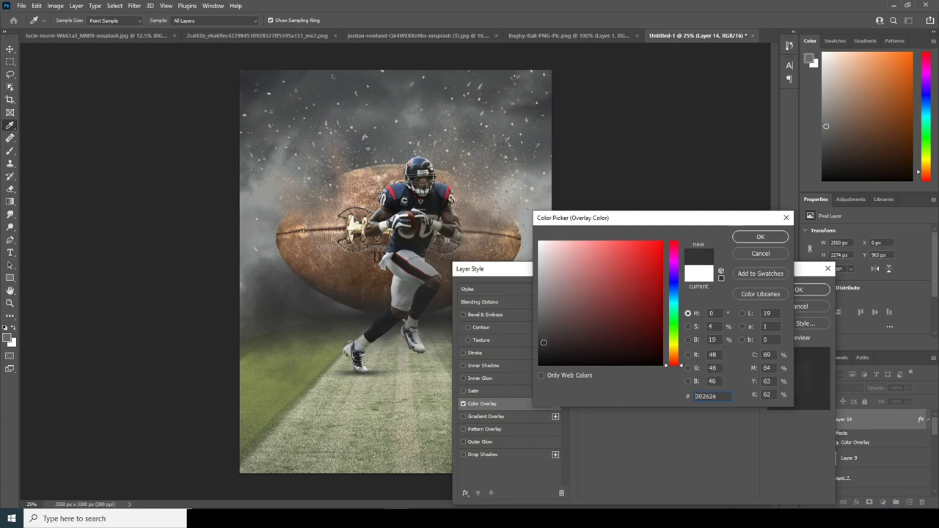
click(356, 300)
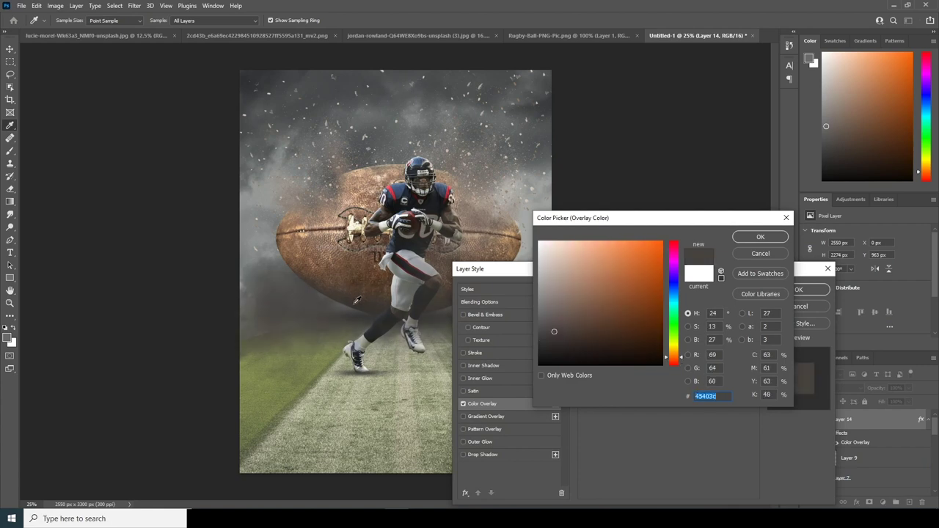
click(546, 345)
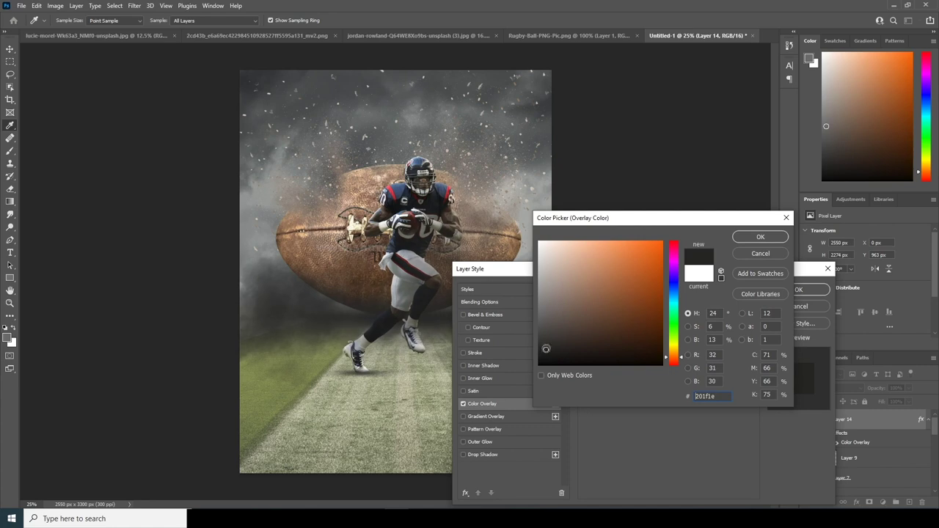
click(760, 237)
click(800, 290)
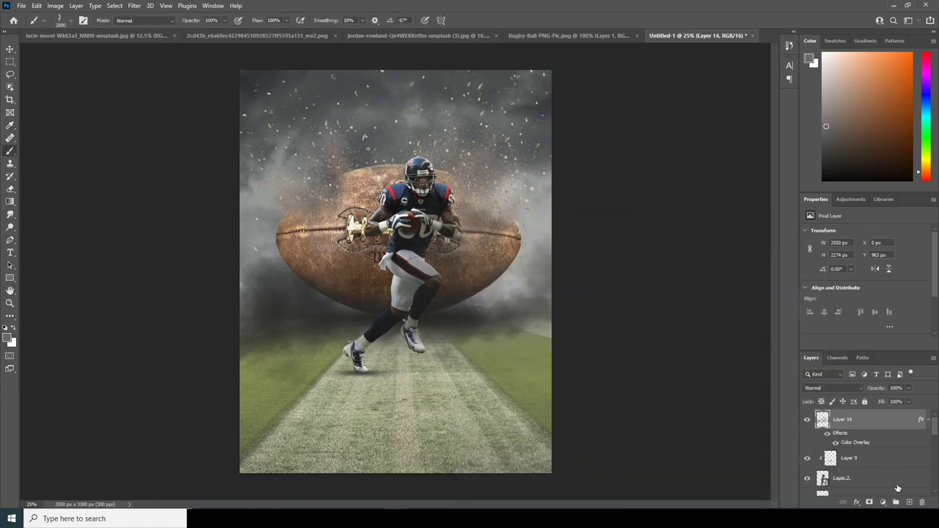
Add another new layer on top and choose the Powder Explosion001 brush.
key(ctrl+minus)
key(ctrl+plus)
click(910, 503)
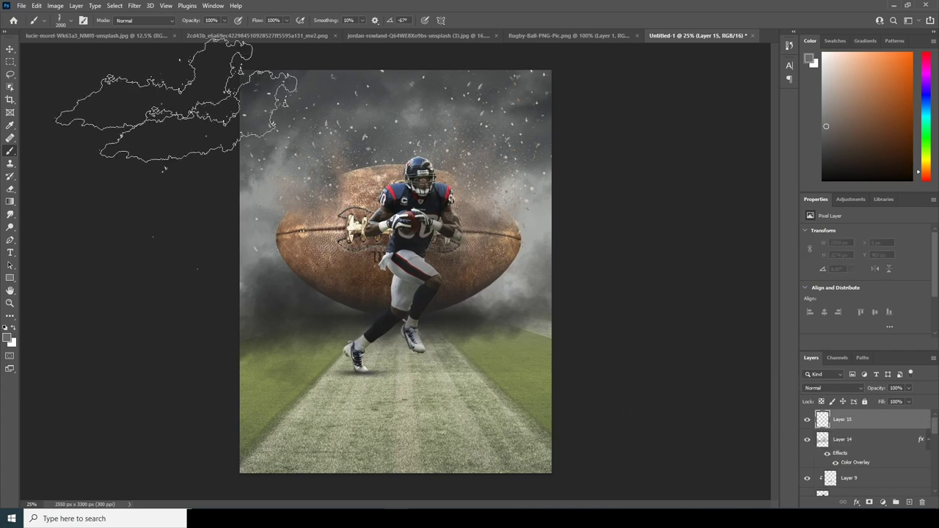
click(73, 21)
drag(128, 283, 136, 172)
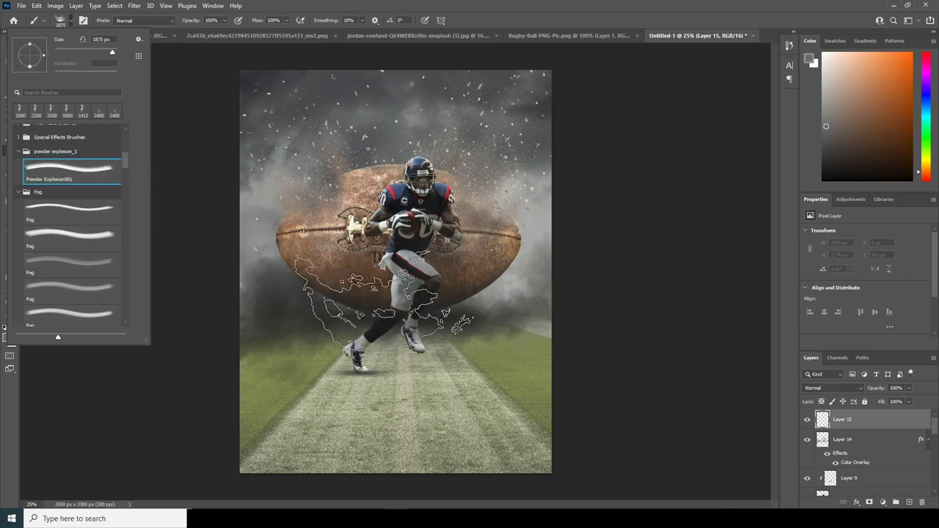
click(864, 426)
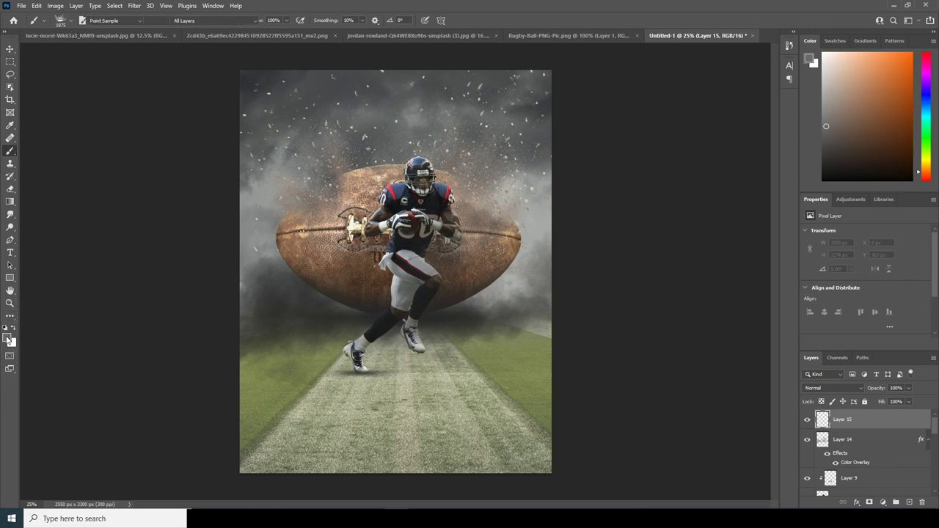
Set the foreground colour to dark green 172320 and return to the Brush tool.
click(9, 340)
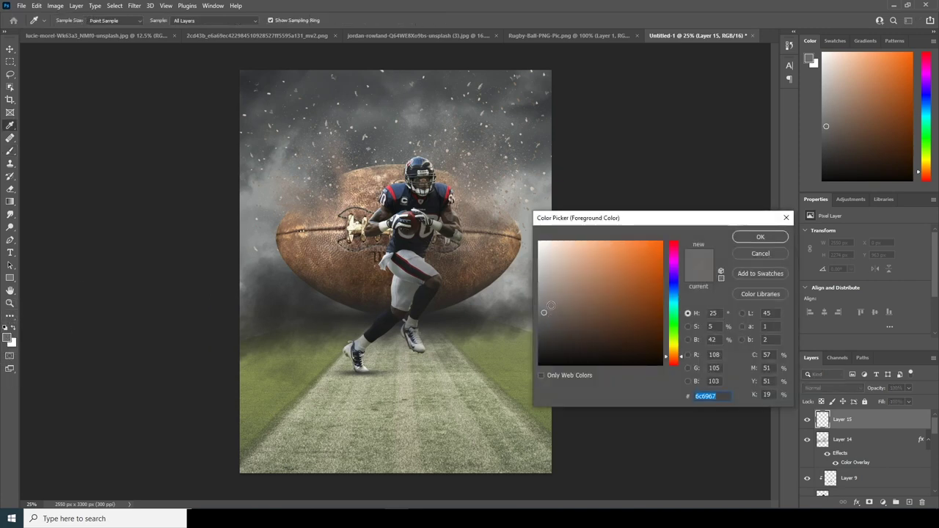
click(675, 312)
mouse_move(675, 321)
mouse_down()
mouse_move(674, 295)
mouse_move(674, 309)
mouse_up()
click(587, 361)
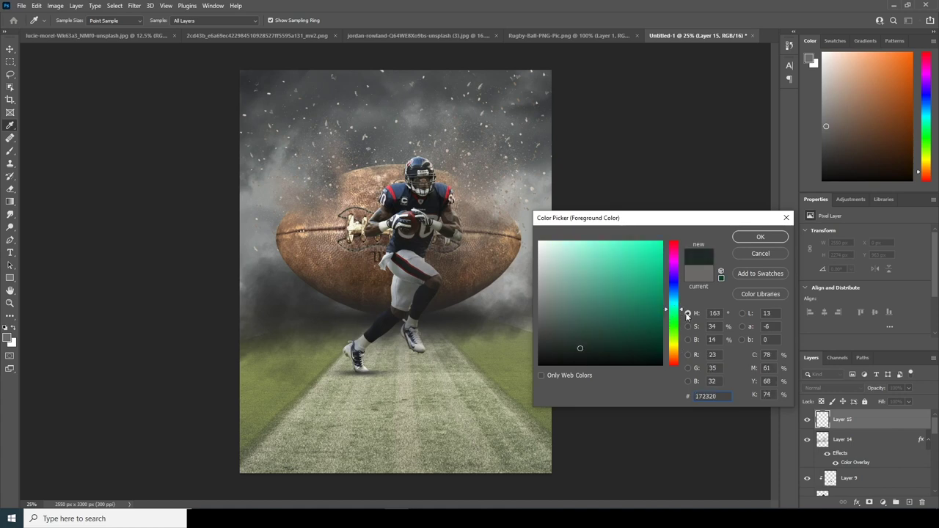
click(752, 237)
key(b)
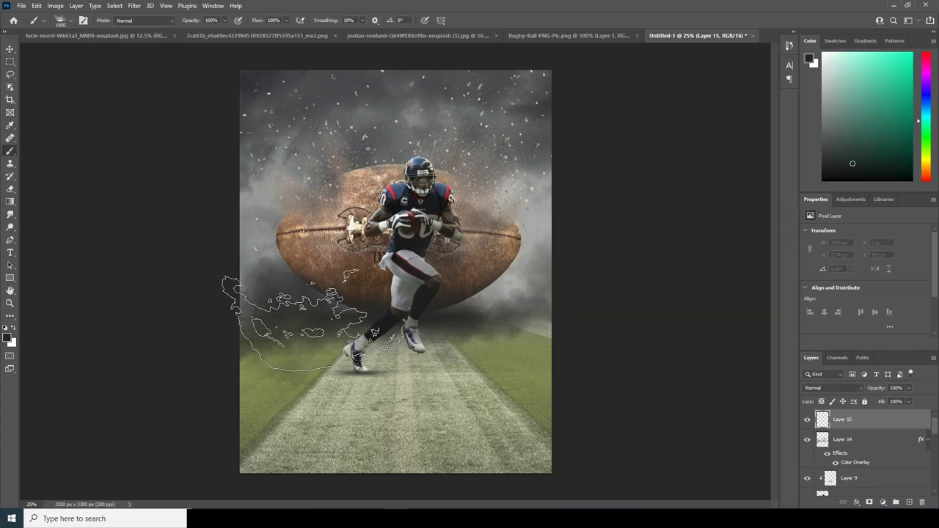
Enlarge the powder brush to 4700 px and stamp dark smoke across the field and the player's feet.
key(bracketright)
key(bracketright)
key(bracketright)
key(bracketright)
key(bracketright)
key(bracketright)
key(bracketright)
key(bracketright)
key(bracketright)
key(bracketright)
key(bracketright)
key(bracketright)
key(bracketright)
key(bracketright)
key(bracketright)
key(bracketright)
key(bracketright)
key(bracketright)
key(bracketright)
key(bracketright)
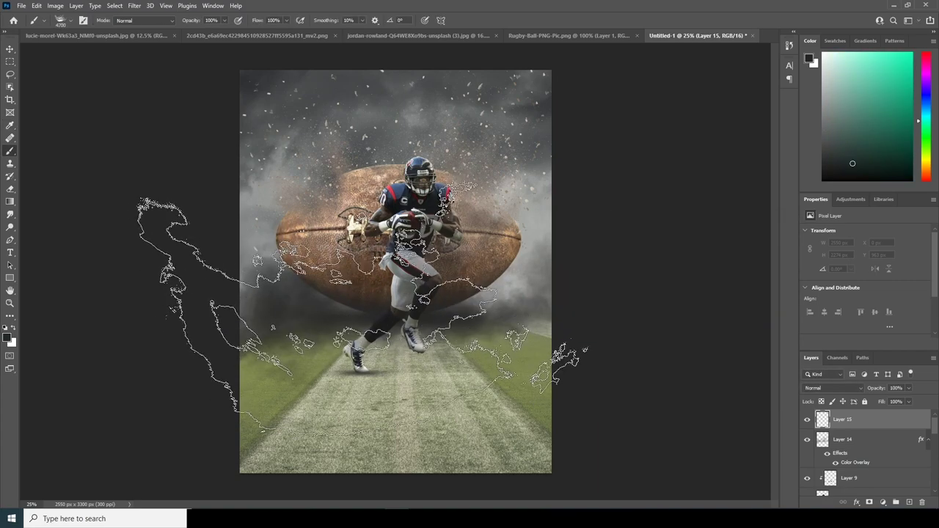
click(301, 340)
Stamp more dark smoke over the football's lower left, the player's legs and the foreground grass, reducing the brush to 3500 px.
key(bracketleft)
key(bracketleft)
key(bracketleft)
key(bracketleft)
key(bracketleft)
key(bracketleft)
key(bracketleft)
key(bracketleft)
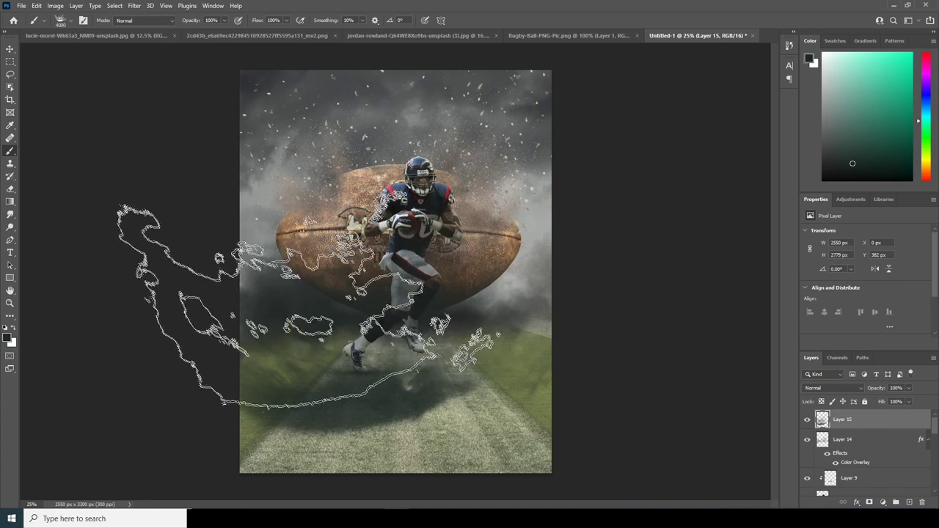
click(255, 312)
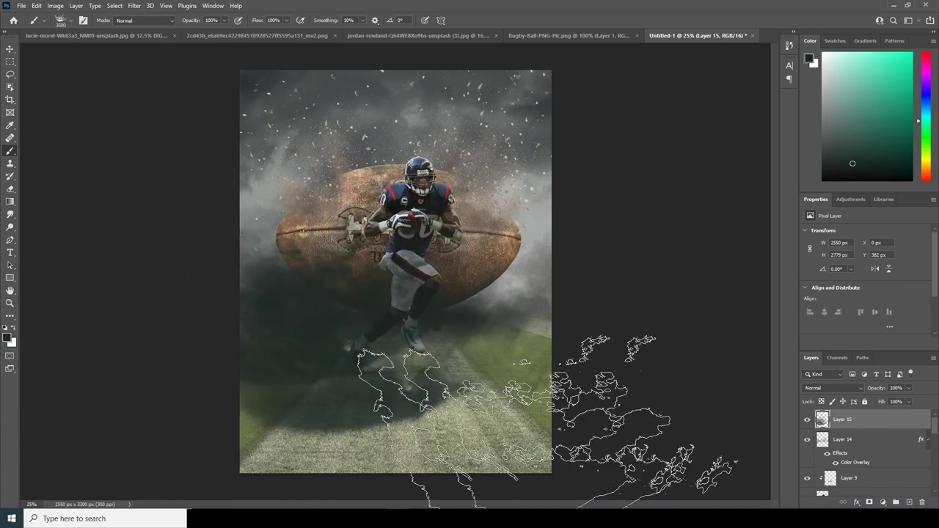
click(321, 463)
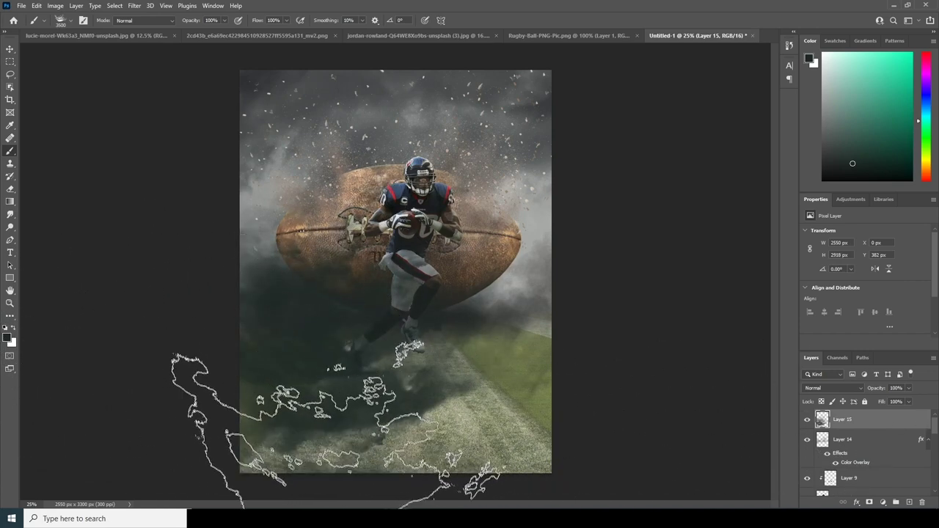
click(446, 405)
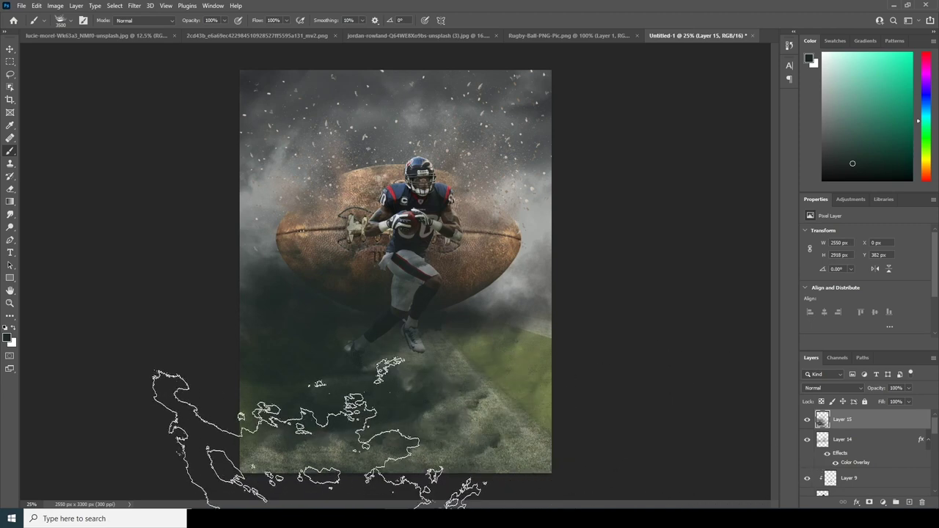
Apply a Color Overlay in warm grey 88817c to the dark smoke on Layer 15.
key(ctrl+minus)
scroll(331, 437, down, 1)
key(bracketright)
key(bracketright)
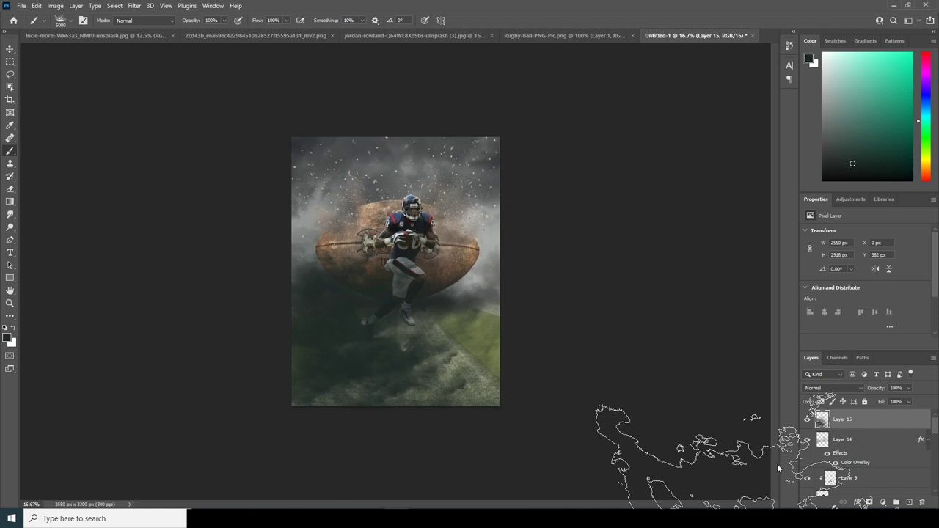
click(857, 503)
click(863, 465)
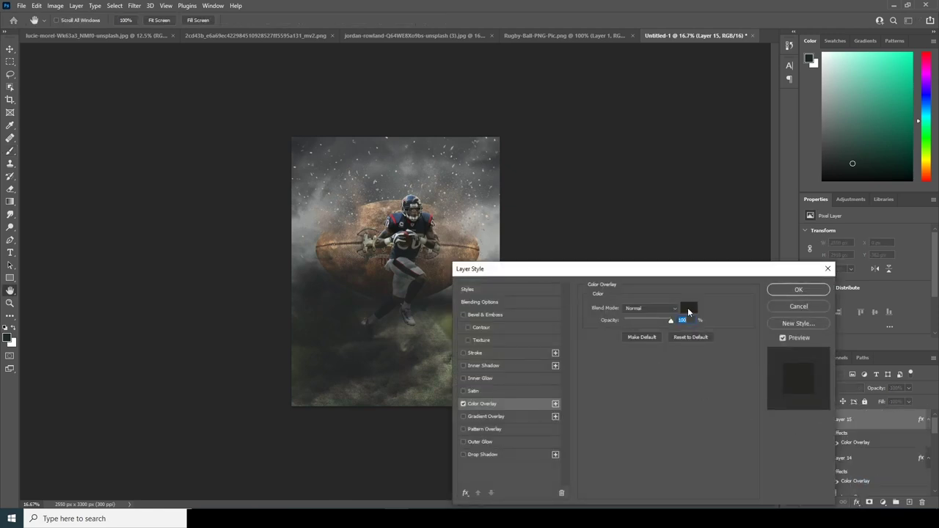
click(689, 312)
click(549, 279)
drag(548, 284, 549, 300)
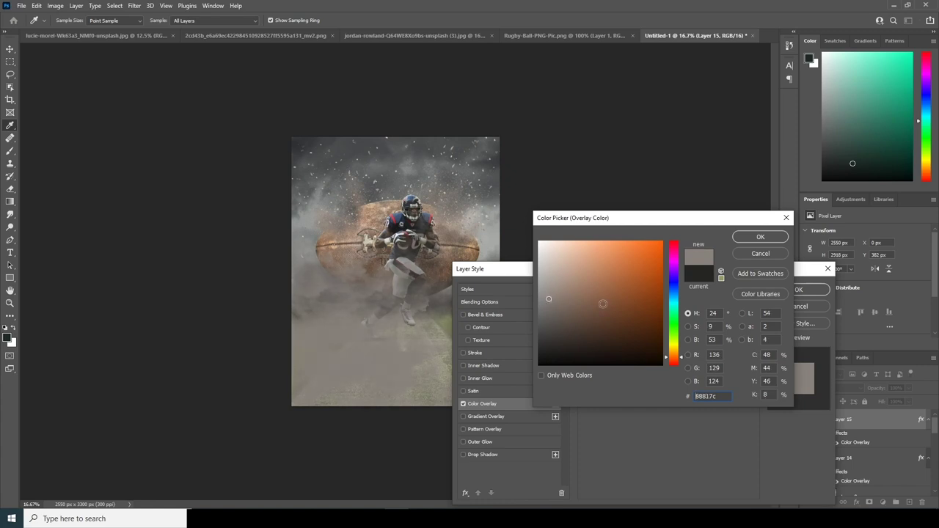
click(738, 237)
click(798, 290)
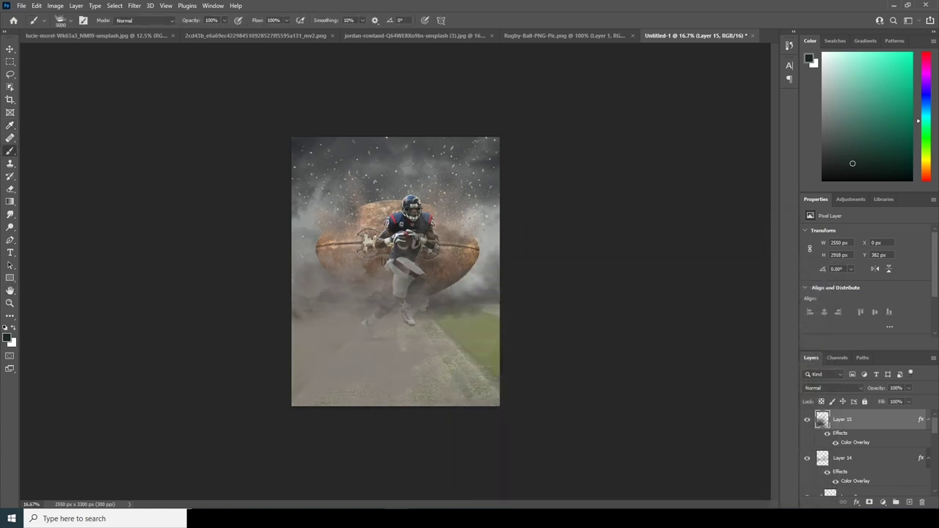
On a new top layer, stamp dark grey 323534 smoke over the poster's lower left with the powder brush at 4000 px.
click(909, 503)
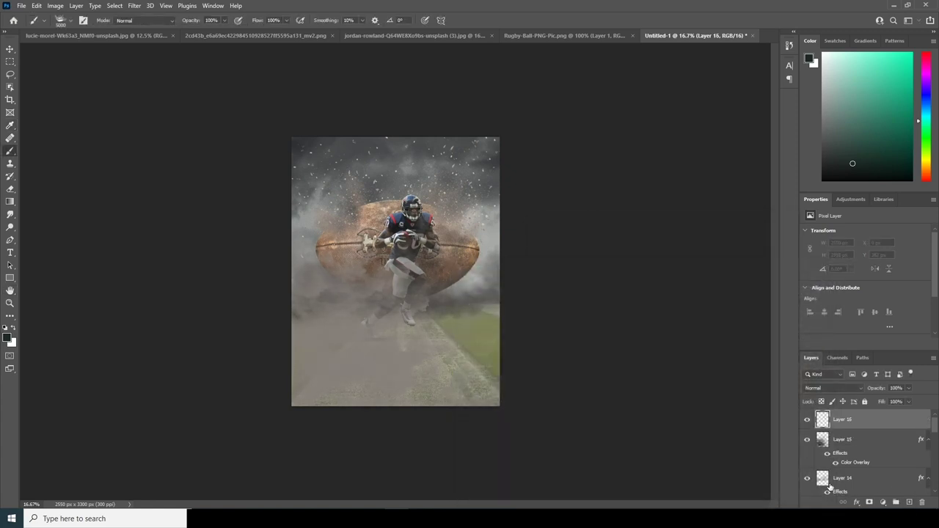
click(7, 338)
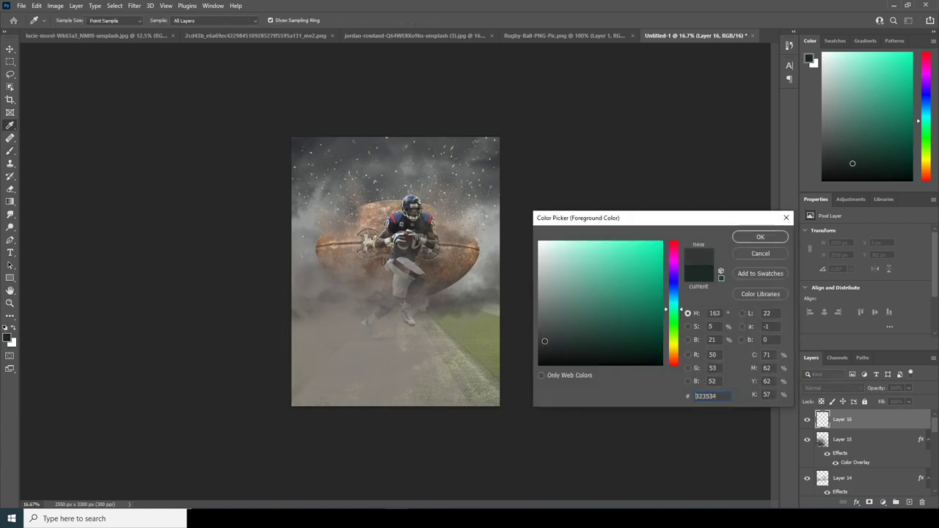
click(747, 241)
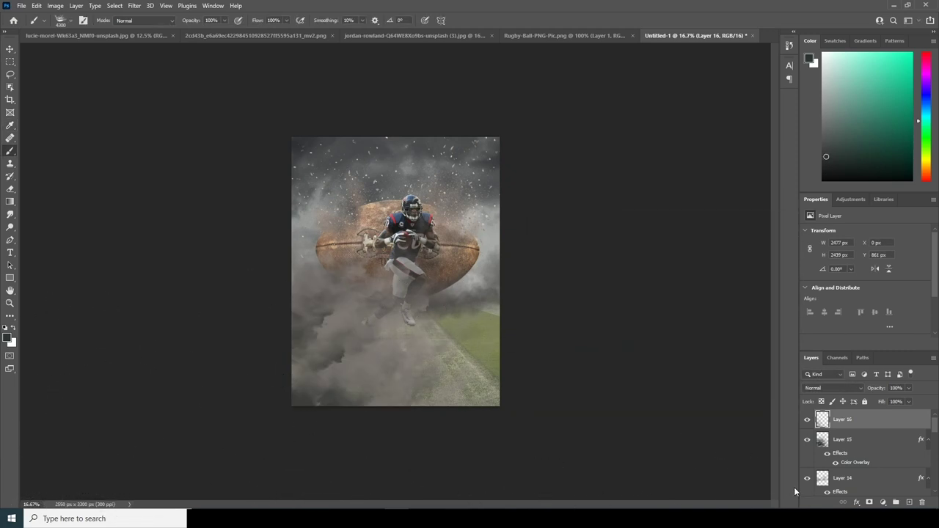
On another new layer, enlarge the powder brush to 5000 px and stamp dark smoke over the grass at the poster's lower right.
click(909, 502)
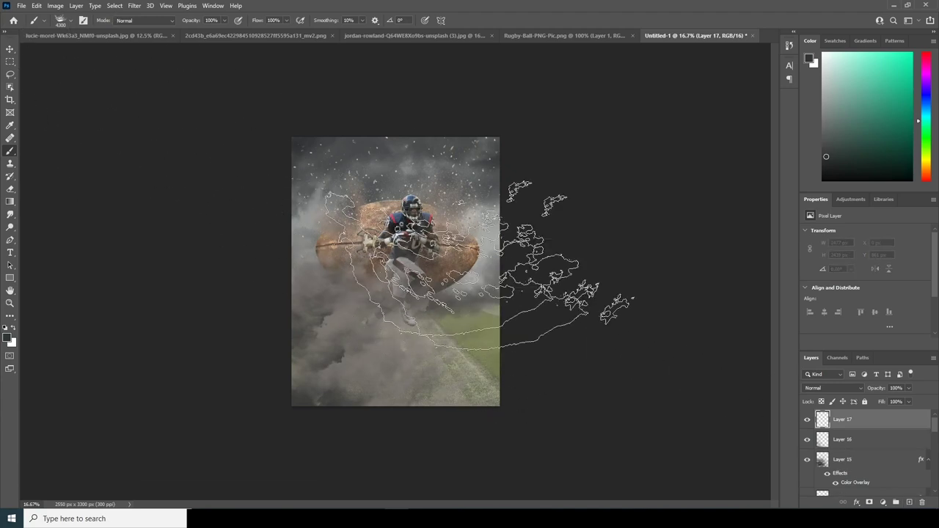
key(bracketright)
key(bracketright)
key(bracketright)
key(bracketright)
key(bracketright)
key(bracketright)
key(bracketright)
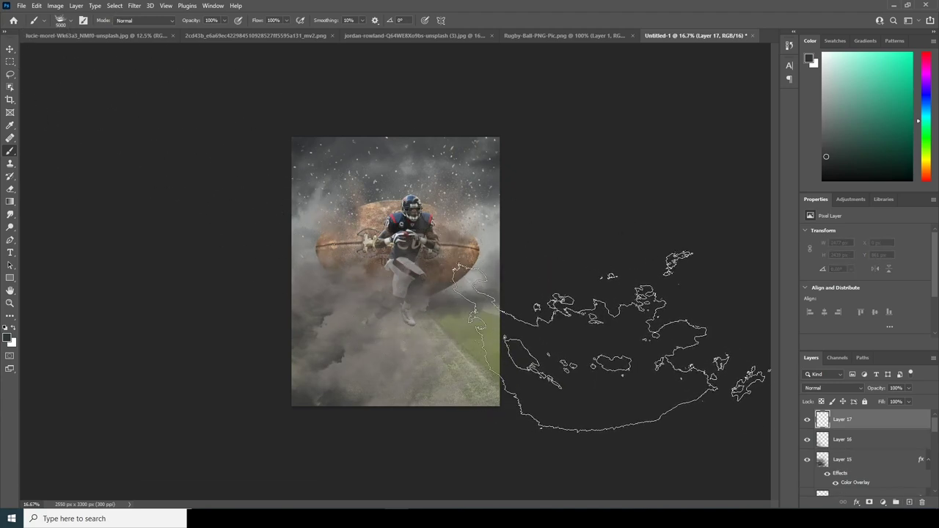
click(615, 342)
click(587, 384)
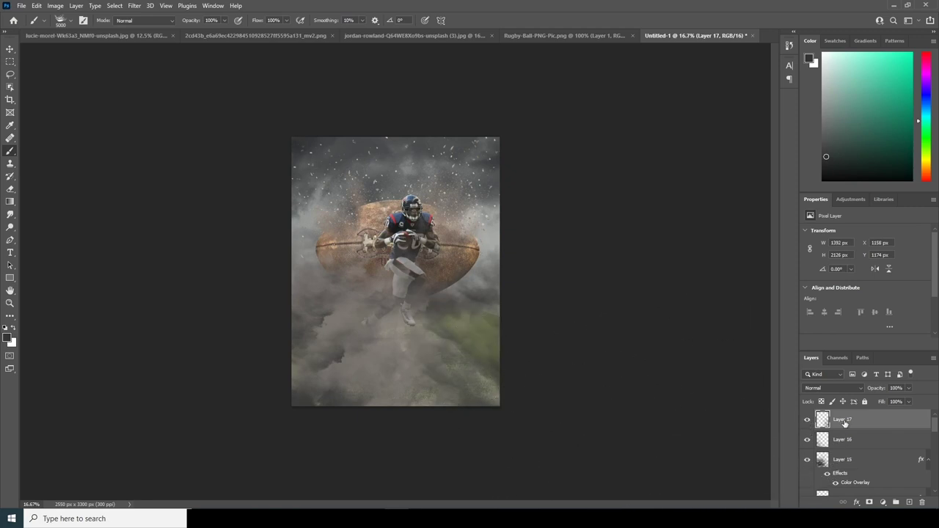
On a new layer, stamp light grey aeafaf smoke over the poster's lower right with the brush at 4500 px.
click(910, 503)
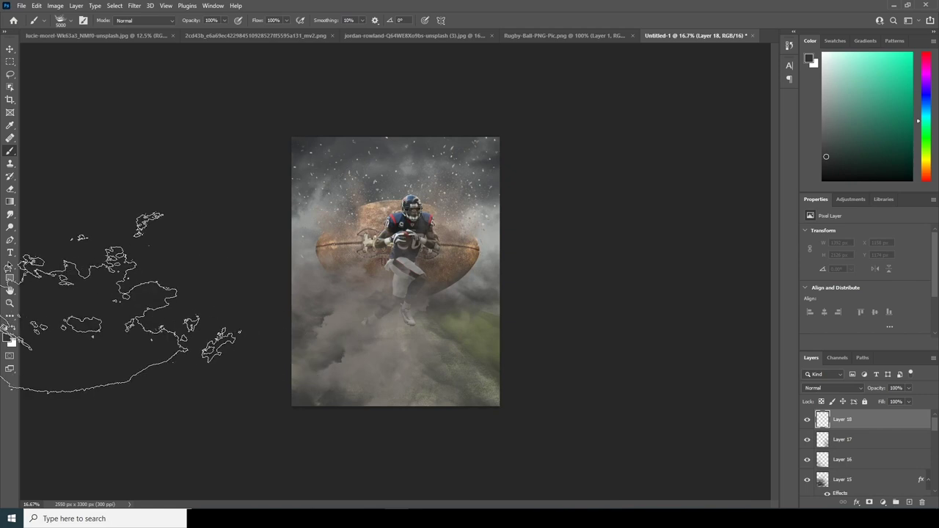
click(7, 336)
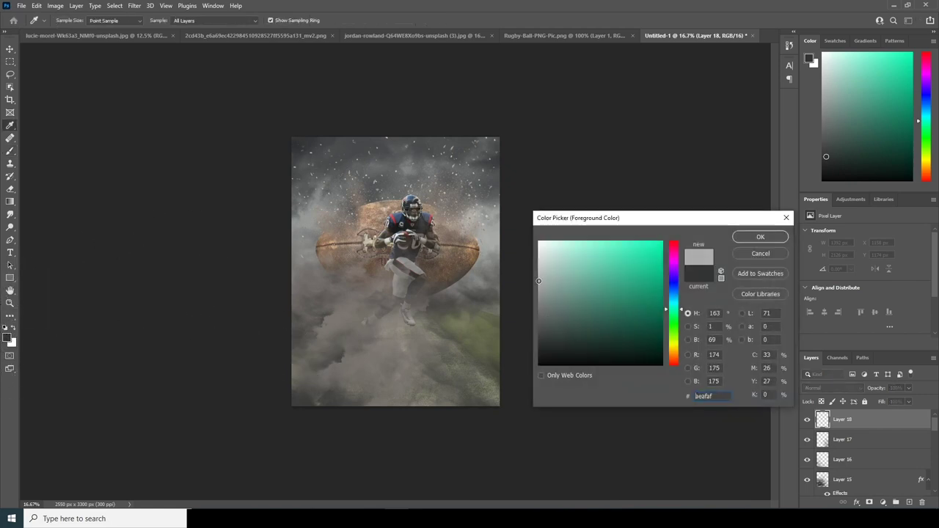
click(739, 238)
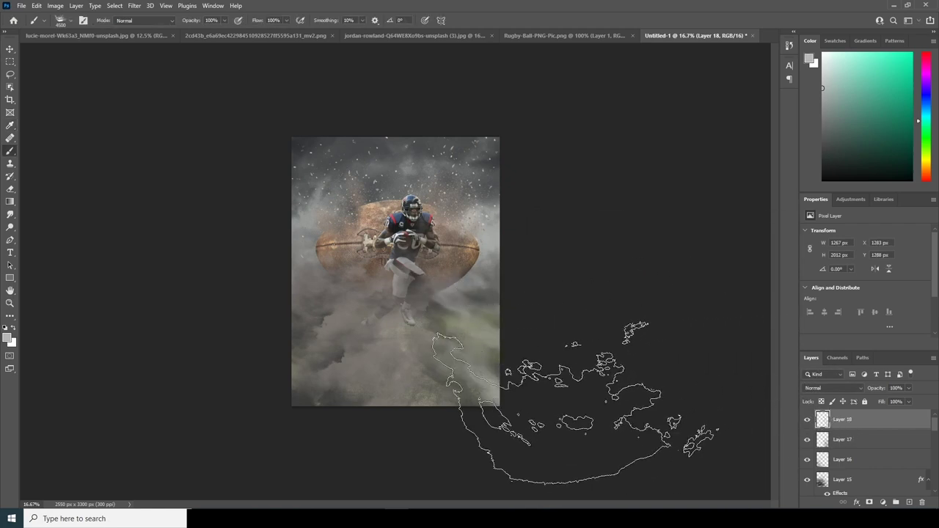
Add a Color Lookup adjustment layer above Layer 18 and load the 3D LUT file windymoodlut 2020.cube.
click(10, 50)
click(660, 415)
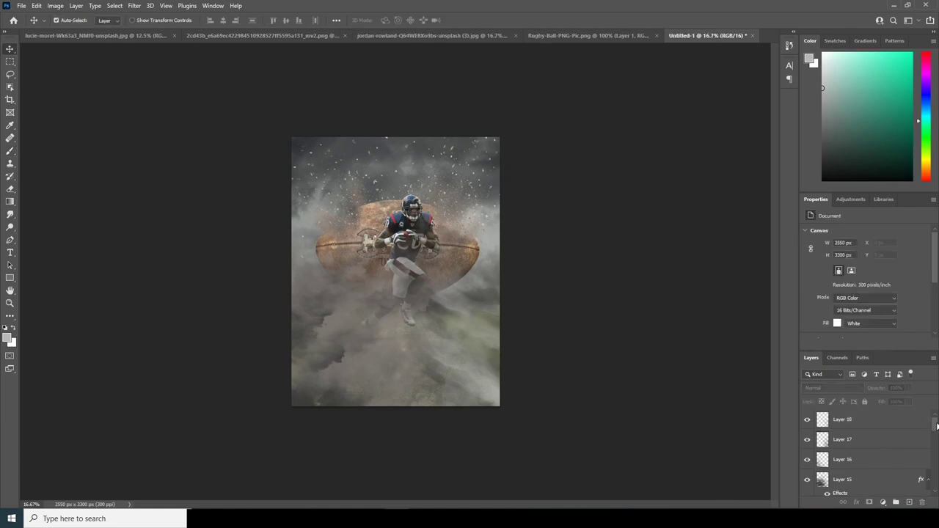
click(864, 426)
click(885, 504)
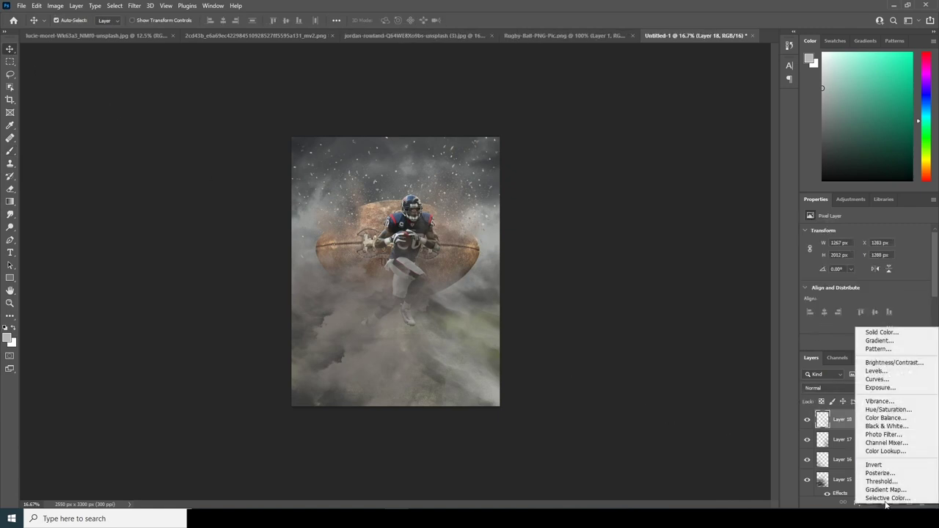
click(888, 452)
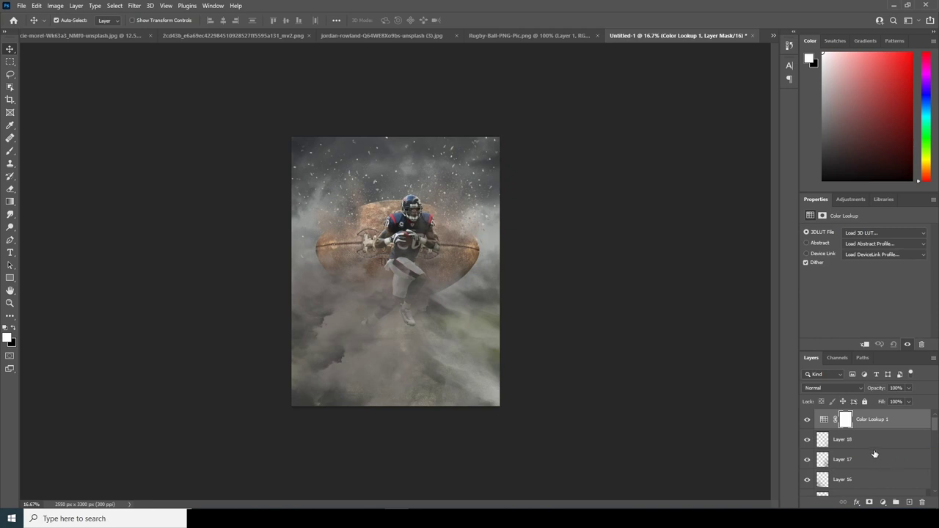
click(895, 229)
click(878, 236)
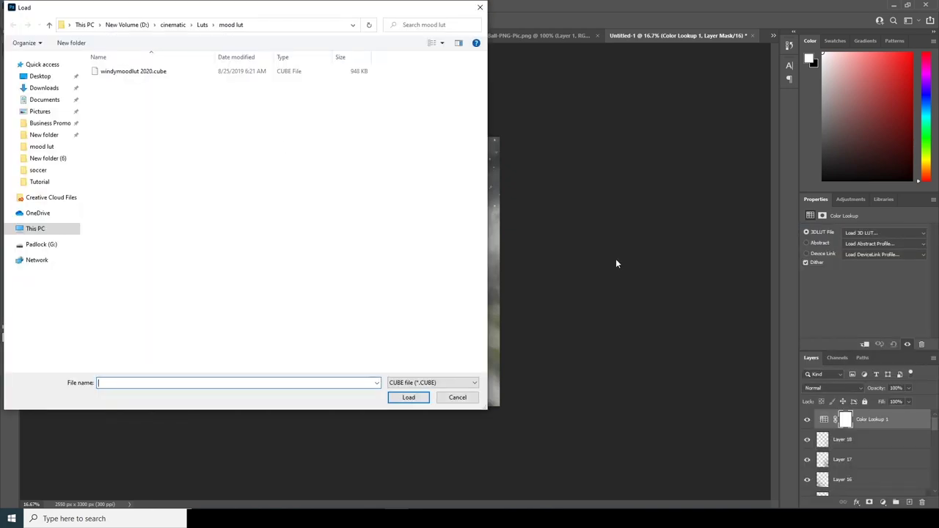
click(139, 73)
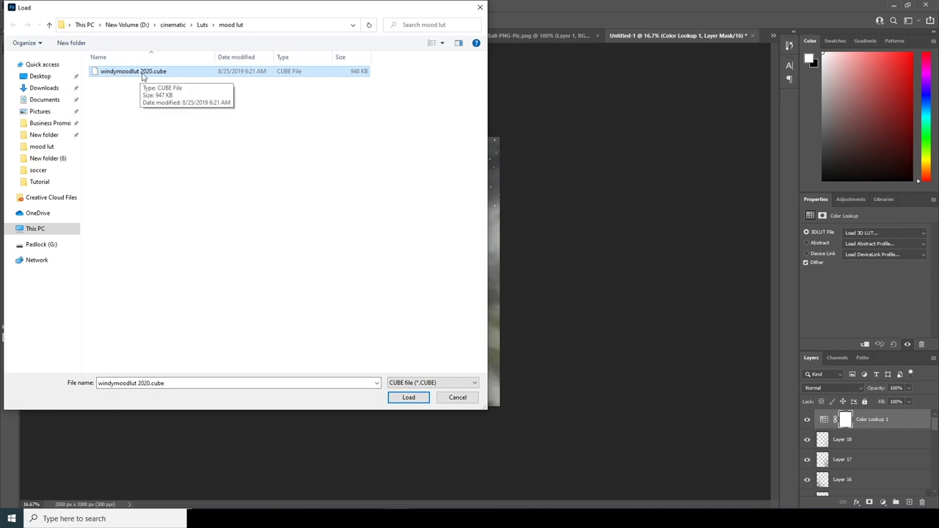
click(141, 76)
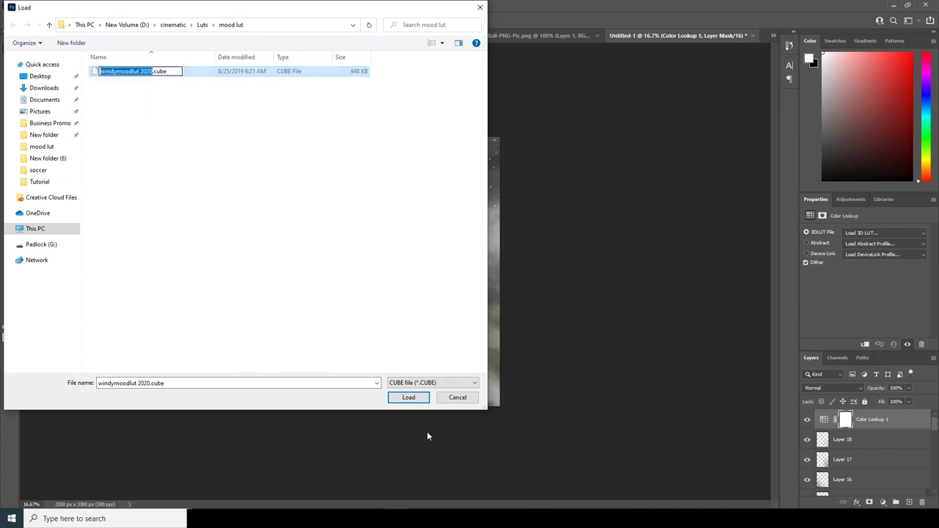
click(410, 399)
click(409, 398)
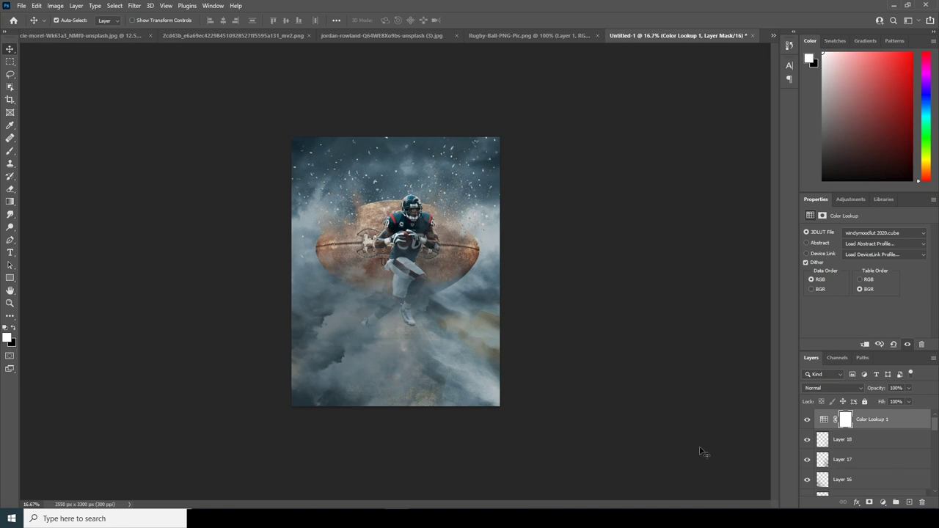
Toggle the visibility of Layers 18, 17 and 15 to compare how each smoke layer affects the poster.
click(822, 443)
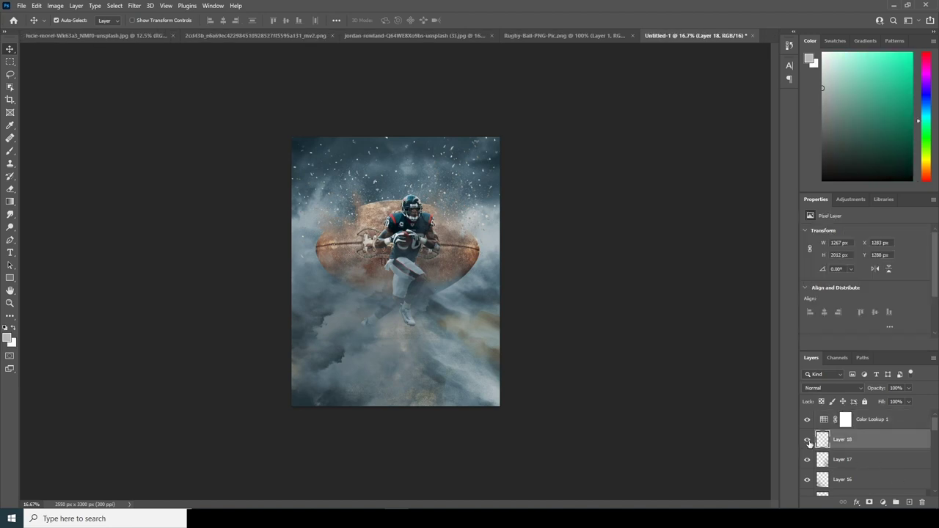
click(808, 441)
click(809, 441)
click(809, 440)
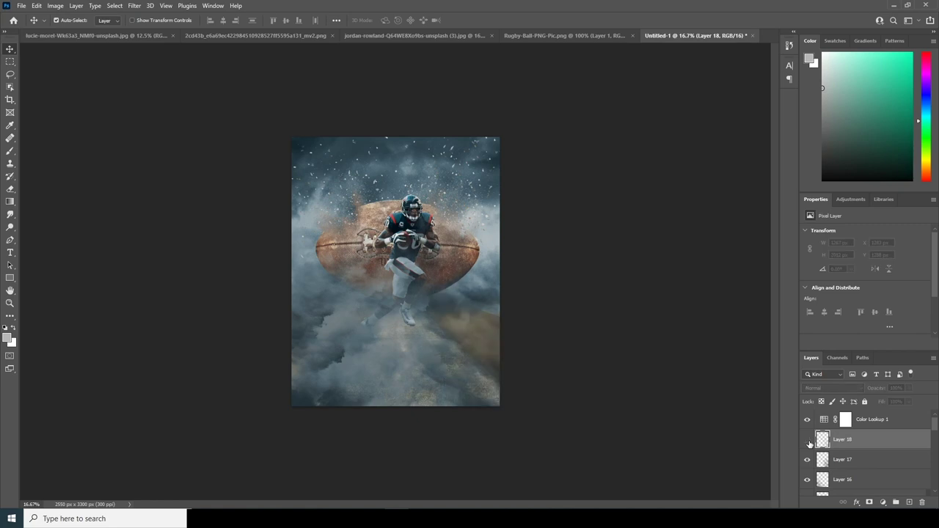
click(808, 440)
click(808, 460)
click(808, 460)
scroll(933, 432, down, 1)
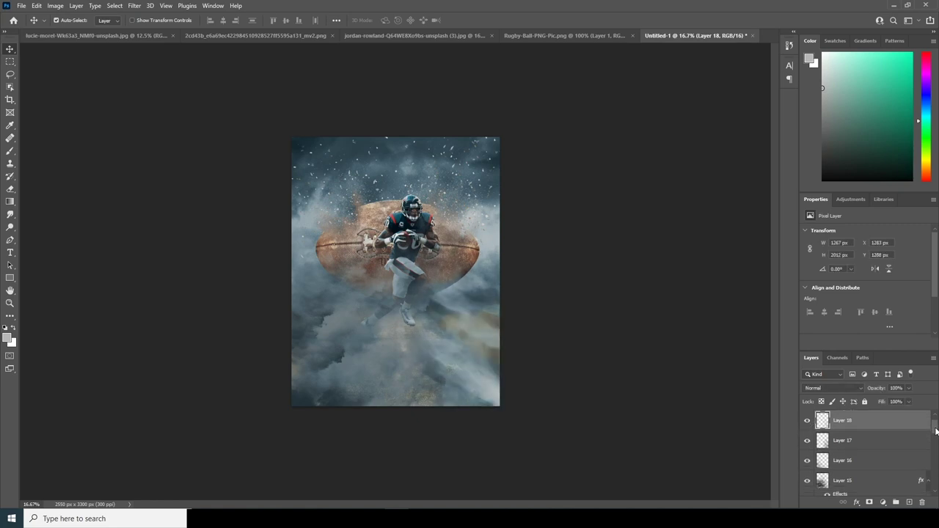
click(810, 483)
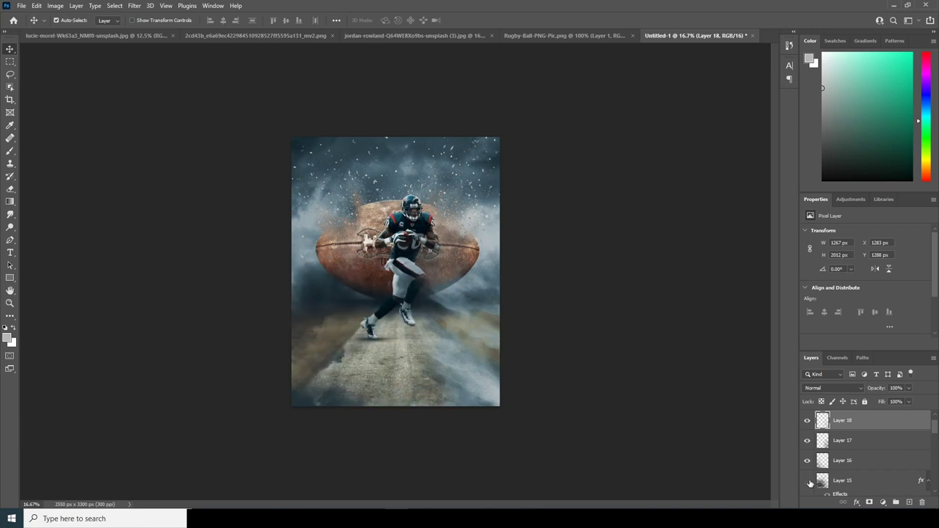
click(809, 482)
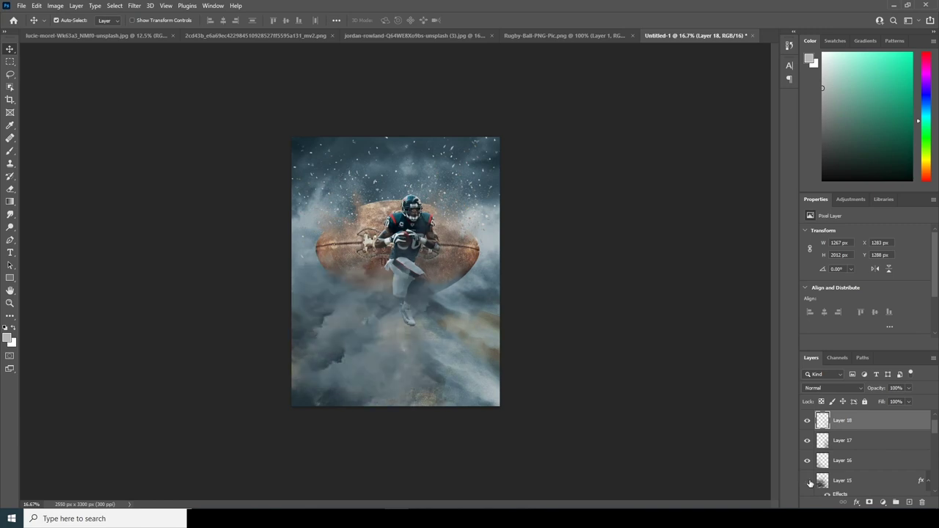
Hide the smoke on Layer 15 and delete that layer.
click(810, 483)
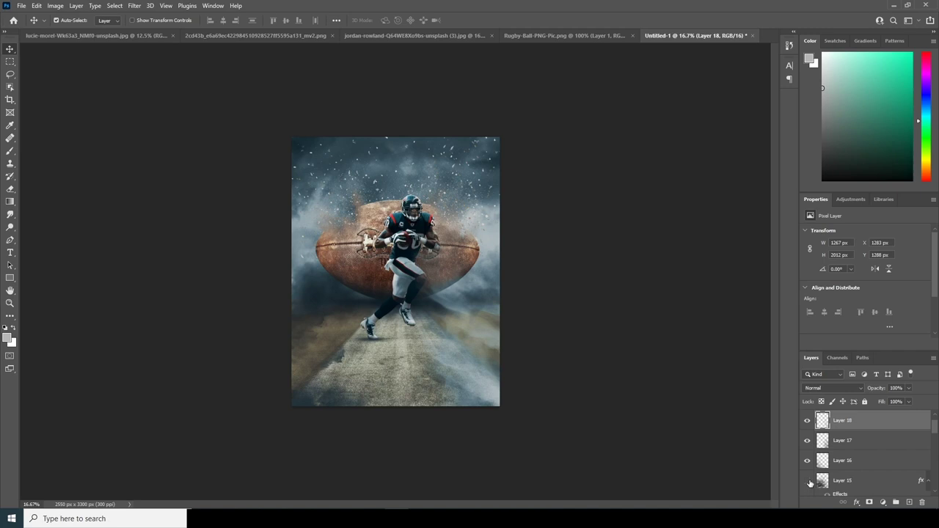
click(842, 481)
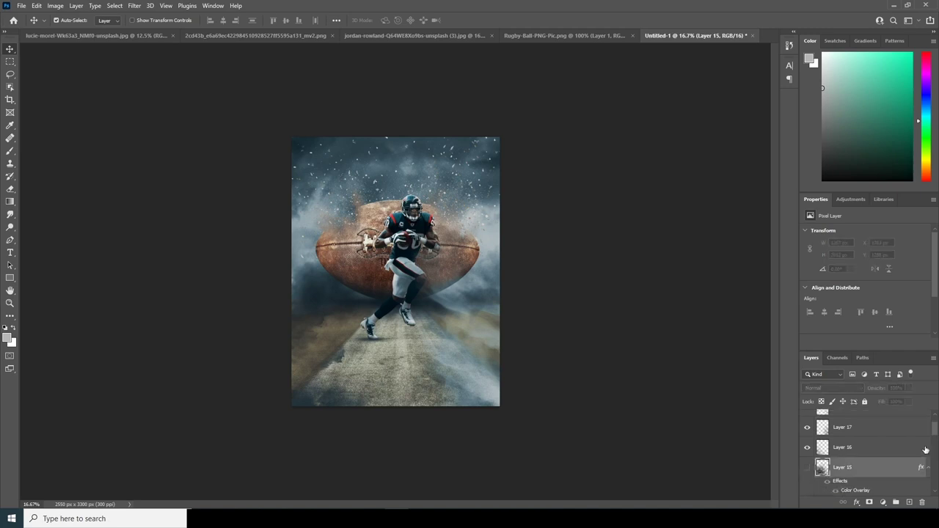
key(Delete)
On a new layer below Layer 16, stamp light smoke around the football at 4500 px and lower the layer's opacity to 67%.
click(909, 503)
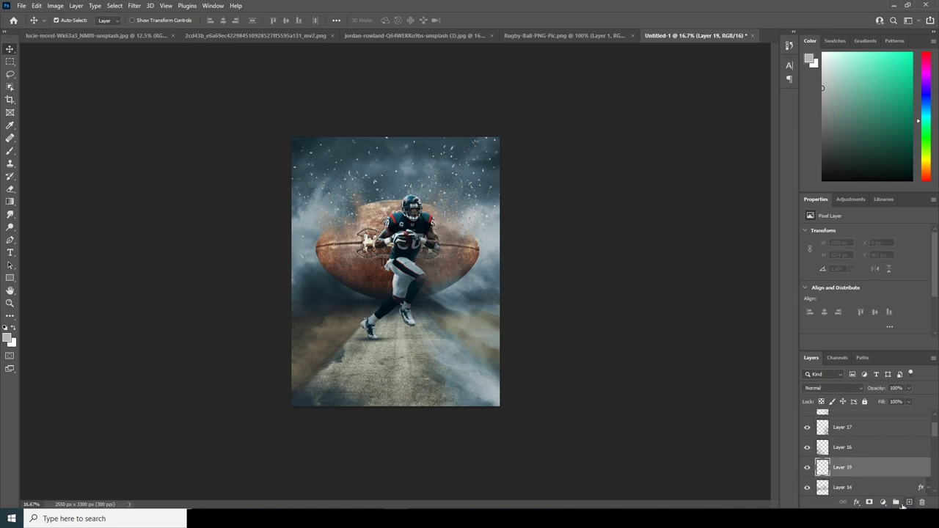
key(b)
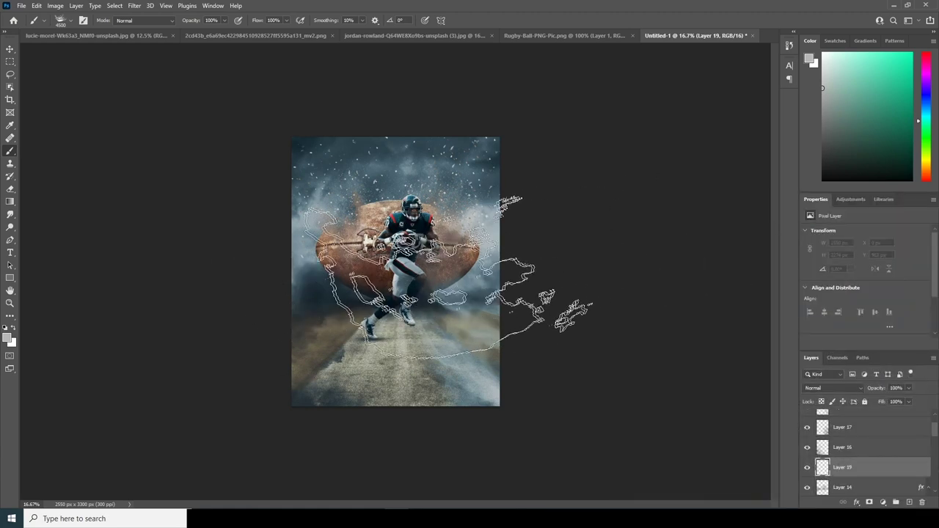
click(326, 257)
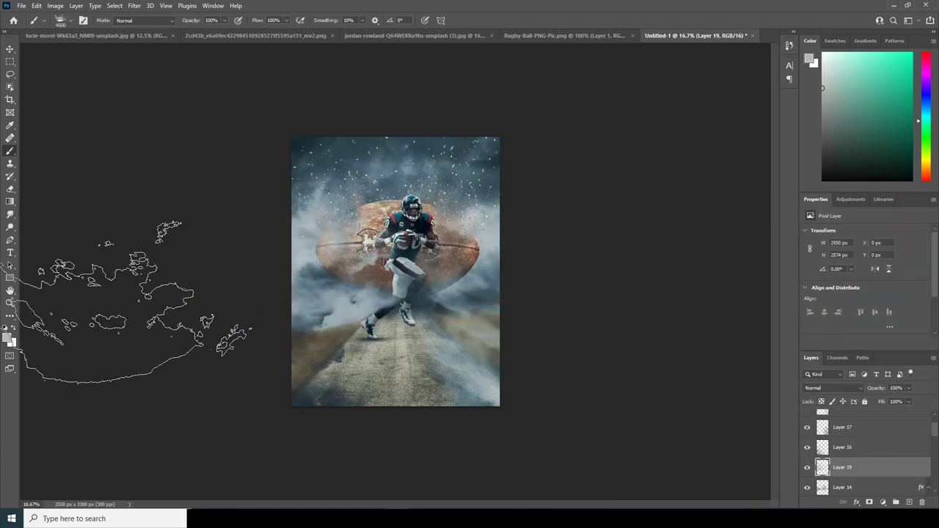
click(908, 389)
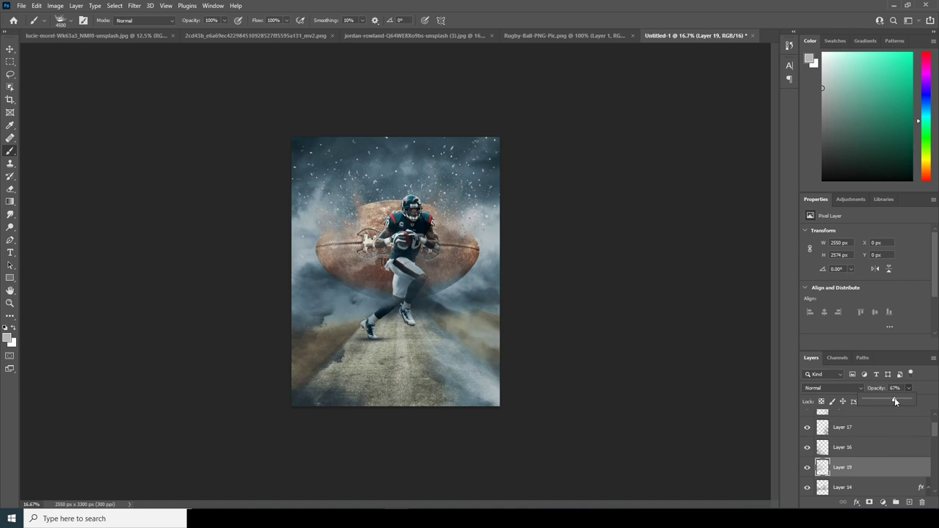
On another new layer below Layer 16, stamp light smoke across the foreground field and the player's feet.
click(908, 503)
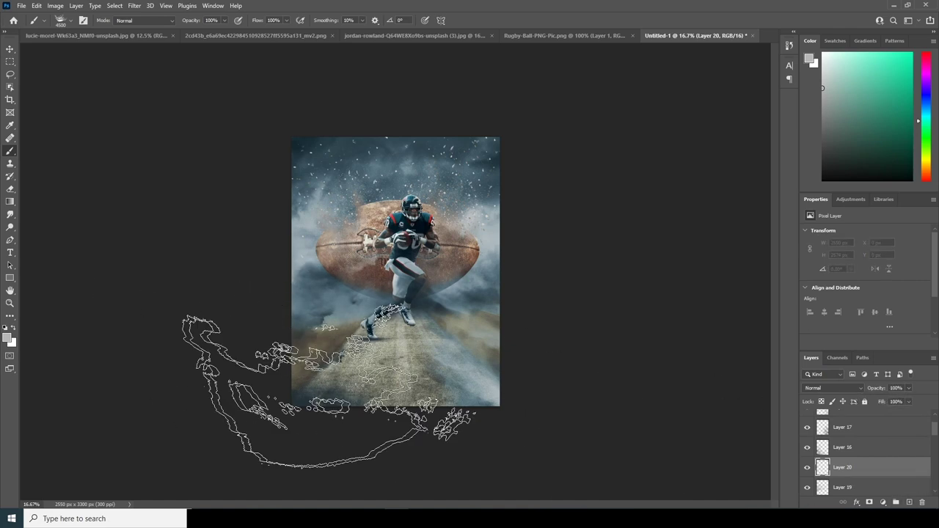
click(287, 420)
click(432, 428)
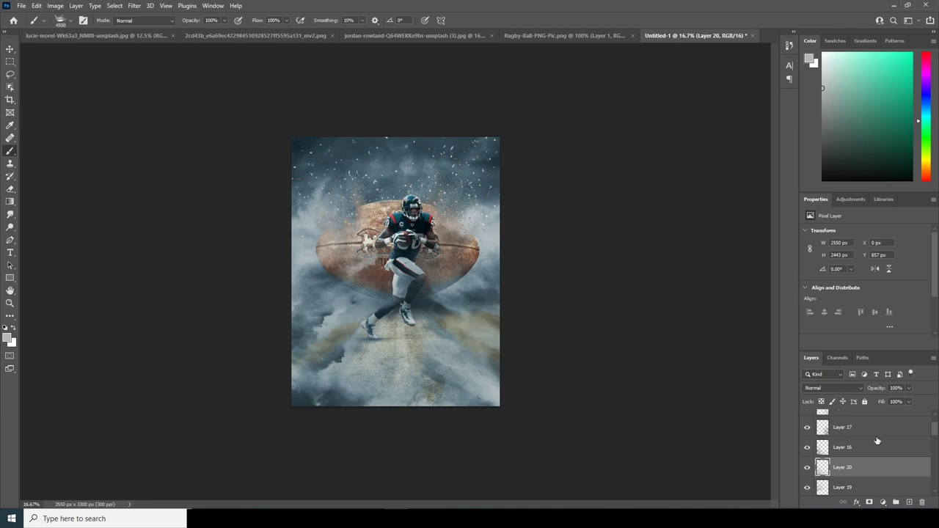
Stamp all visible layers into a new merged layer above the Color Lookup adjustment.
drag(937, 431, 931, 485)
click(823, 448)
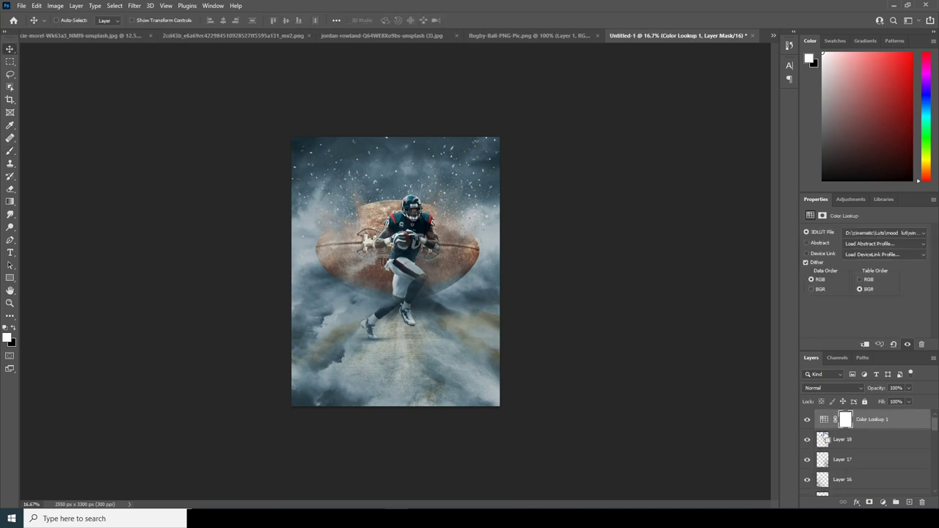
key(ctrl+alt+shift+e)
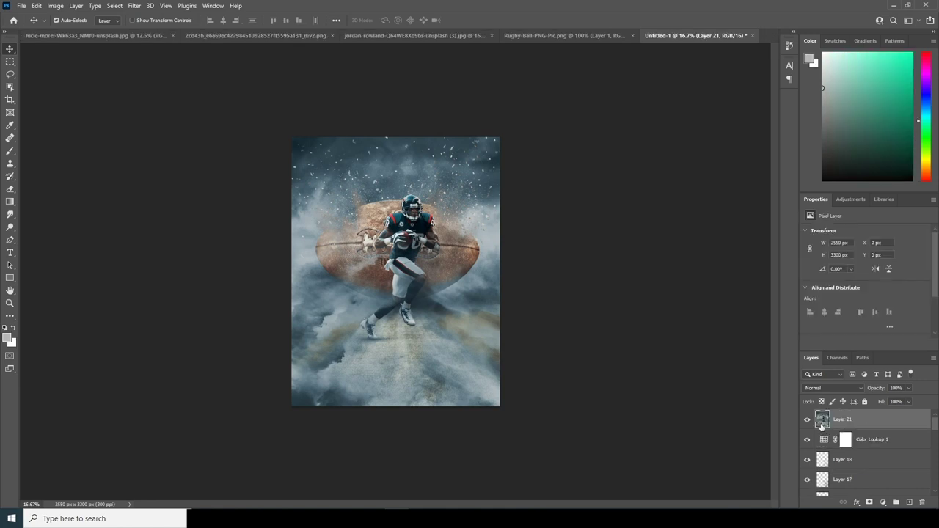
Start the Camera Raw Filter on the merged Layer 21 and set Texture to +21, Clarity to +75 and Dehaze to +9.
click(134, 5)
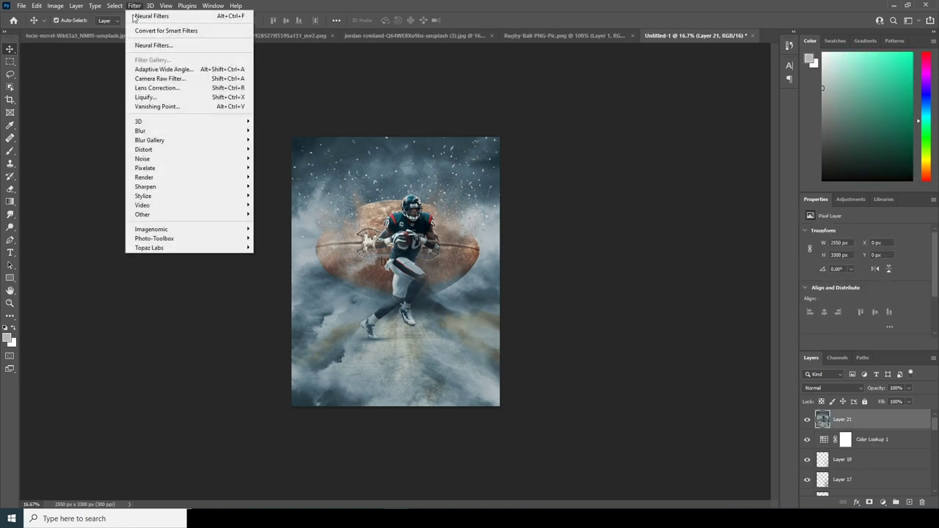
click(152, 79)
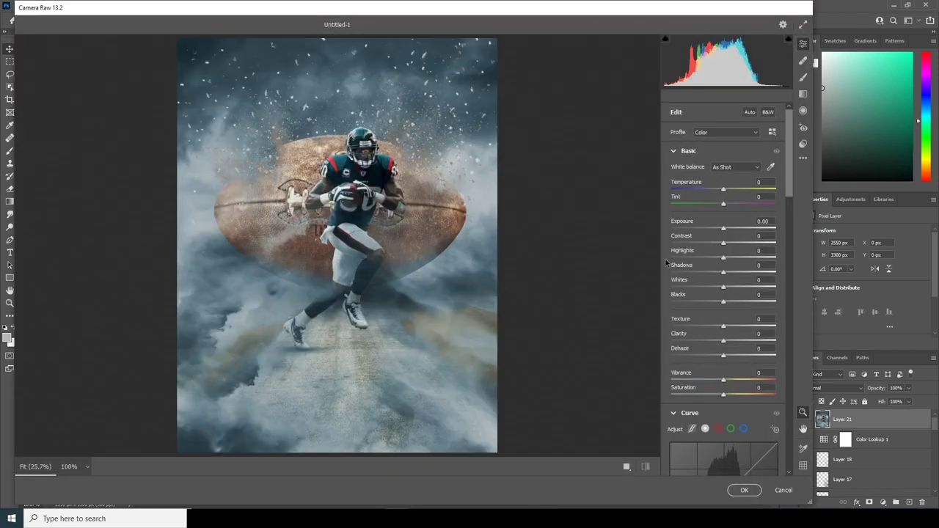
click(761, 341)
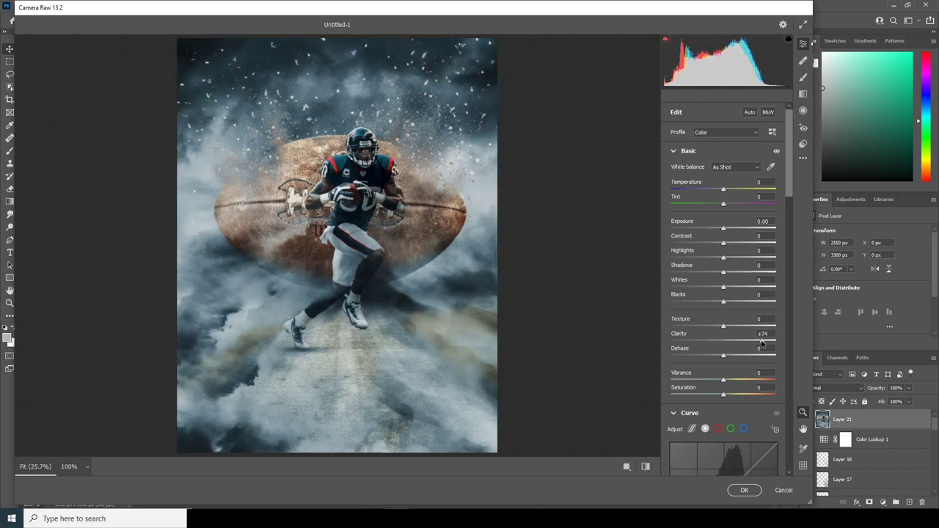
drag(762, 343, 763, 342)
click(734, 327)
drag(724, 358, 729, 359)
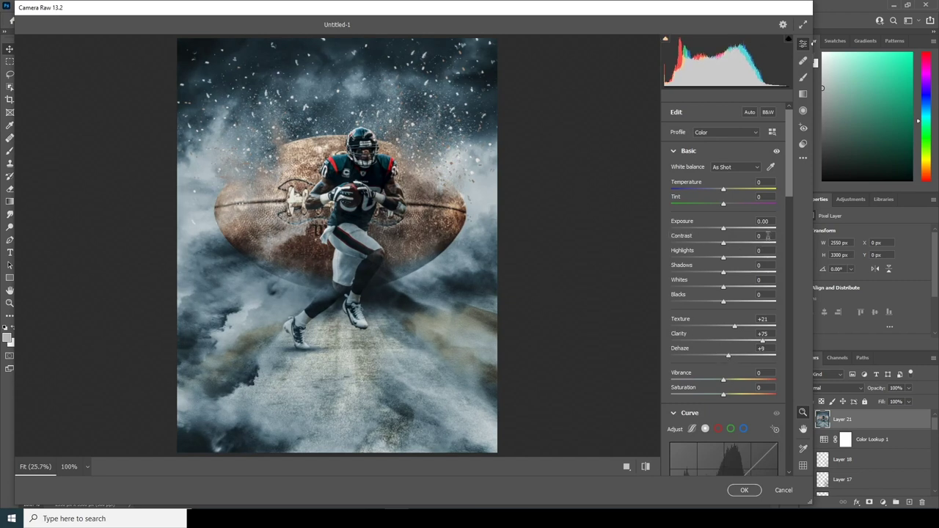
Set Noise Reduction to 45 and Color Noise Reduction to 43 in the Detail settings.
drag(791, 188, 789, 258)
click(718, 332)
click(716, 352)
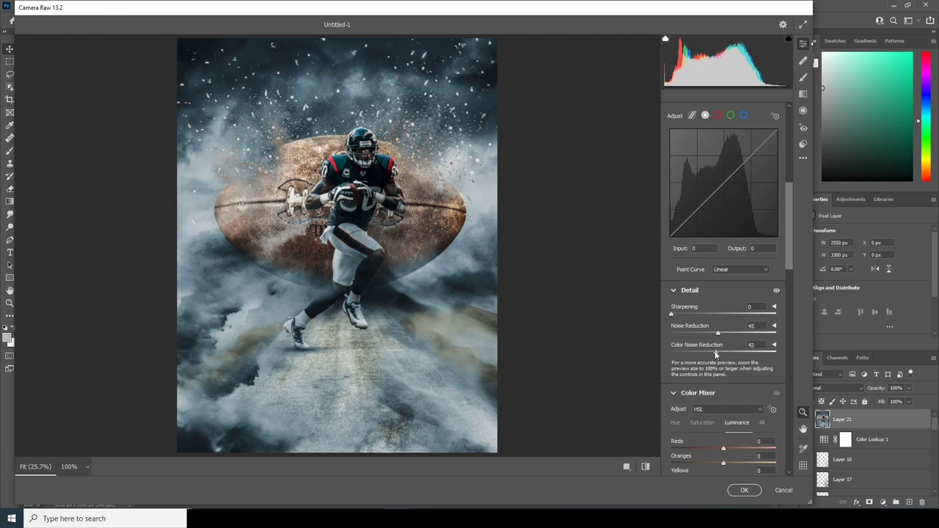
Set Color Mixer saturation to Reds -4, Oranges -34, Yellows -7, Greens -82 and Aquas -64, and apply the Camera Raw grade.
drag(790, 257, 791, 312)
click(708, 208)
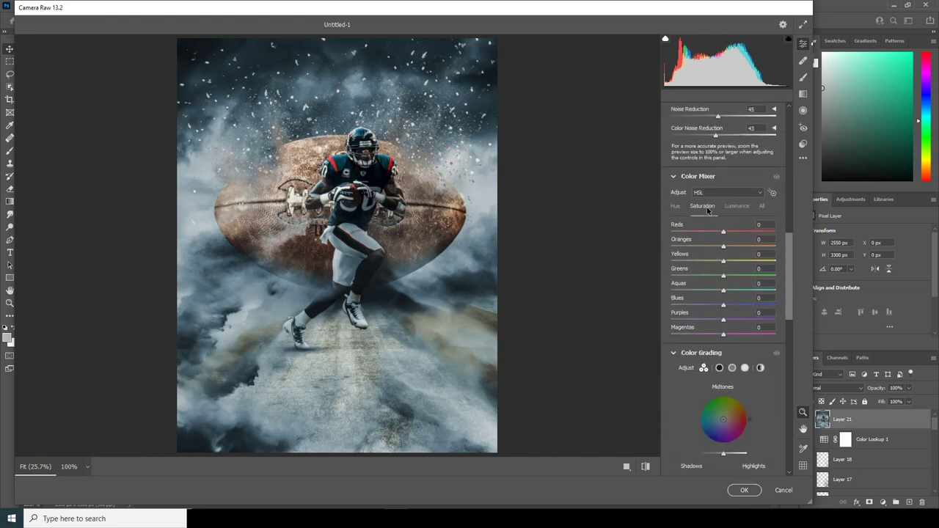
click(705, 247)
click(721, 233)
click(690, 291)
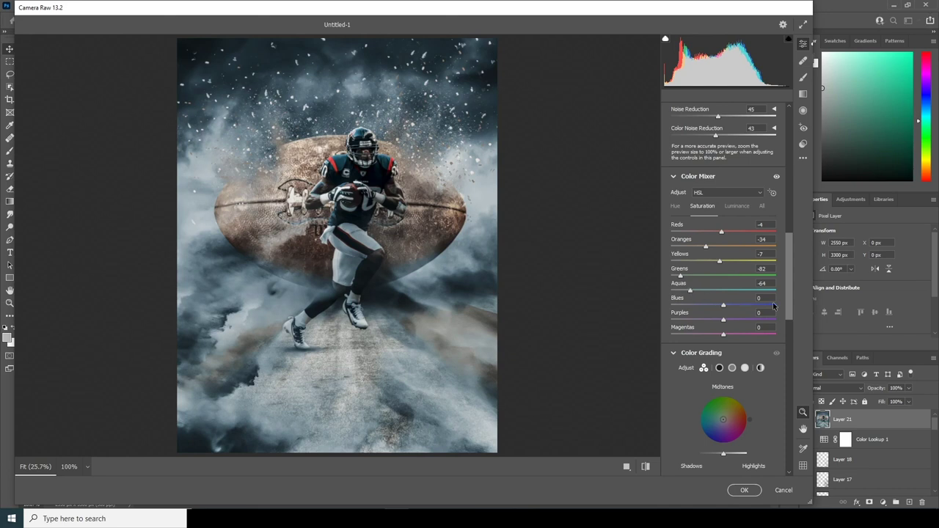
drag(790, 284, 794, 220)
click(744, 490)
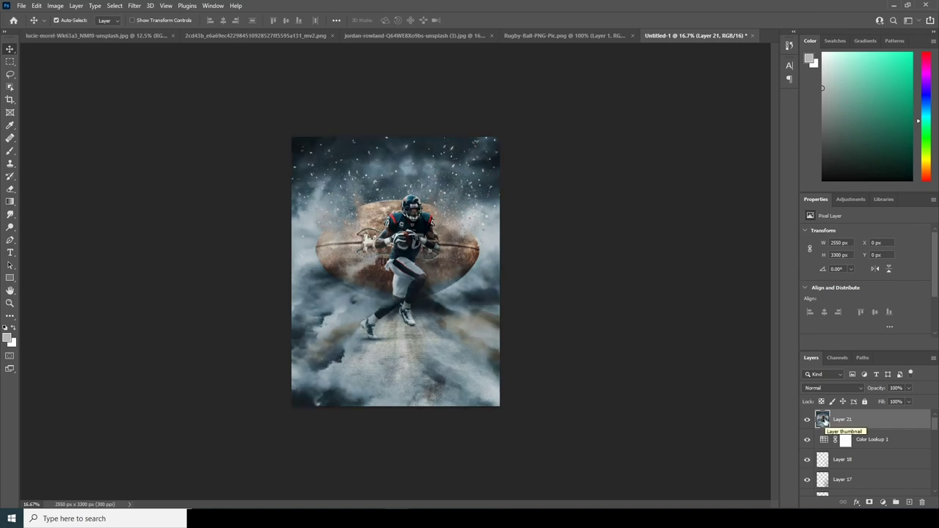
Apply the Neural Filters Style Transfer with the black-and-white glyph pattern style at 100 style opacity, output to a new layer.
click(135, 6)
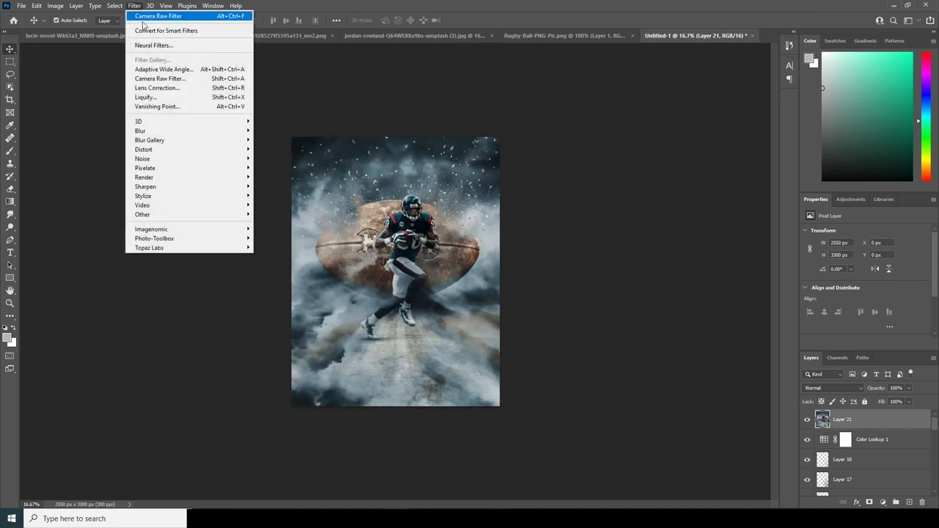
click(157, 44)
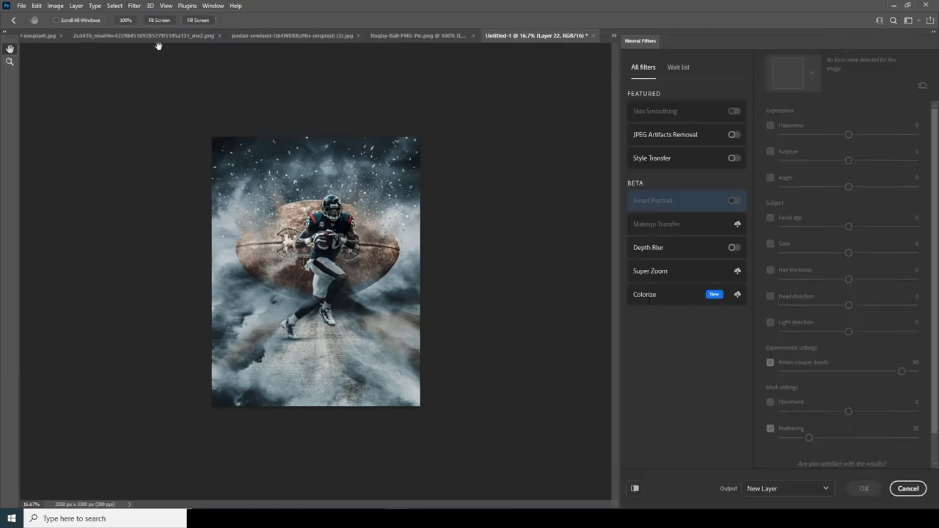
click(734, 158)
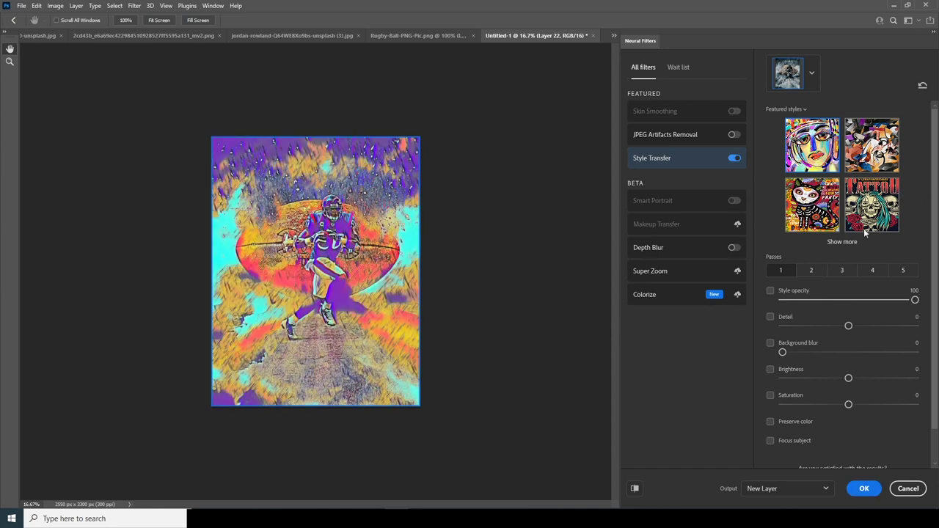
click(841, 243)
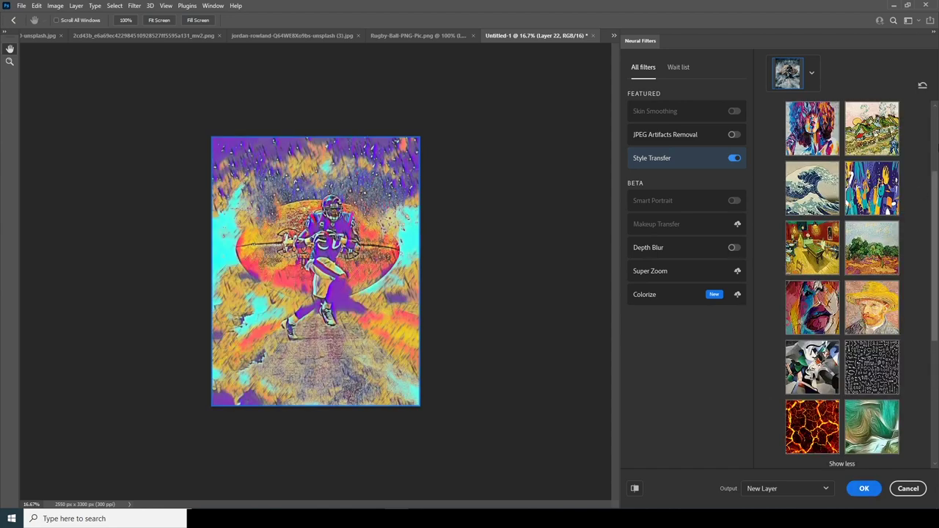
scroll(914, 263, down, 3)
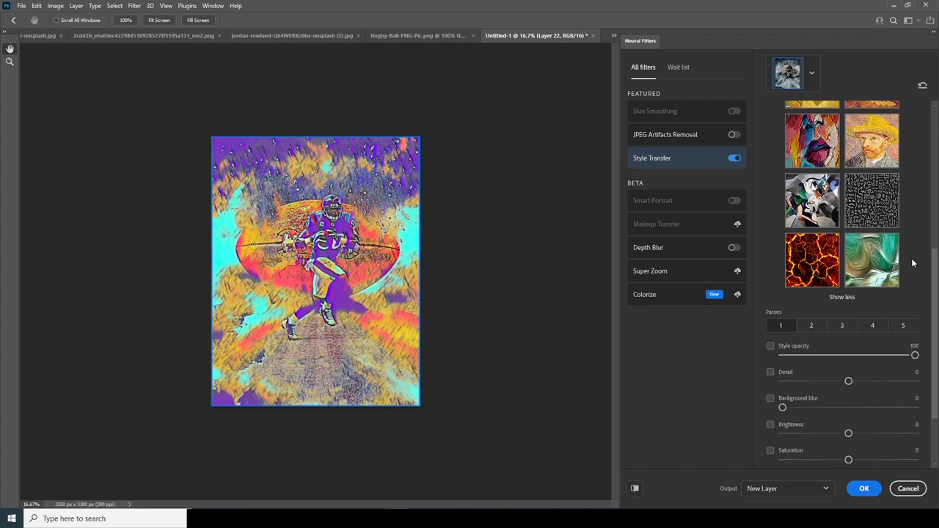
click(864, 201)
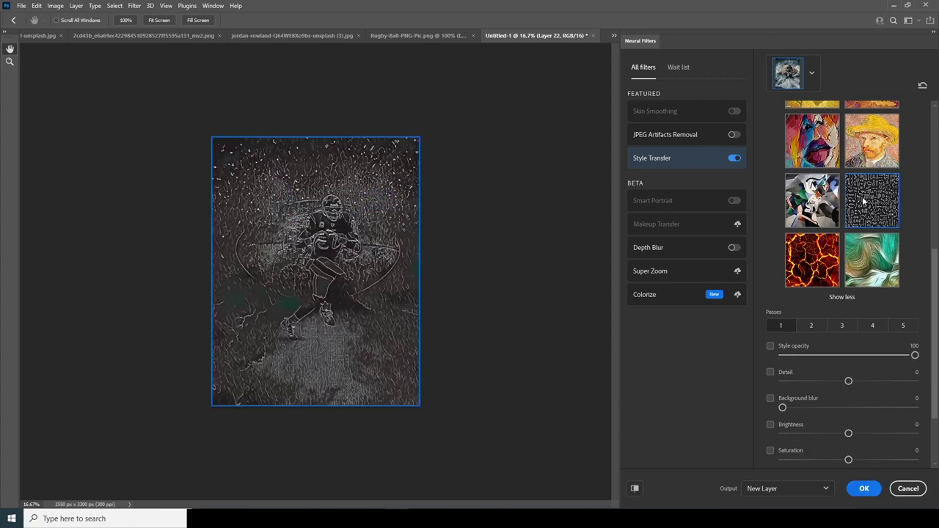
scroll(933, 357, down, 3)
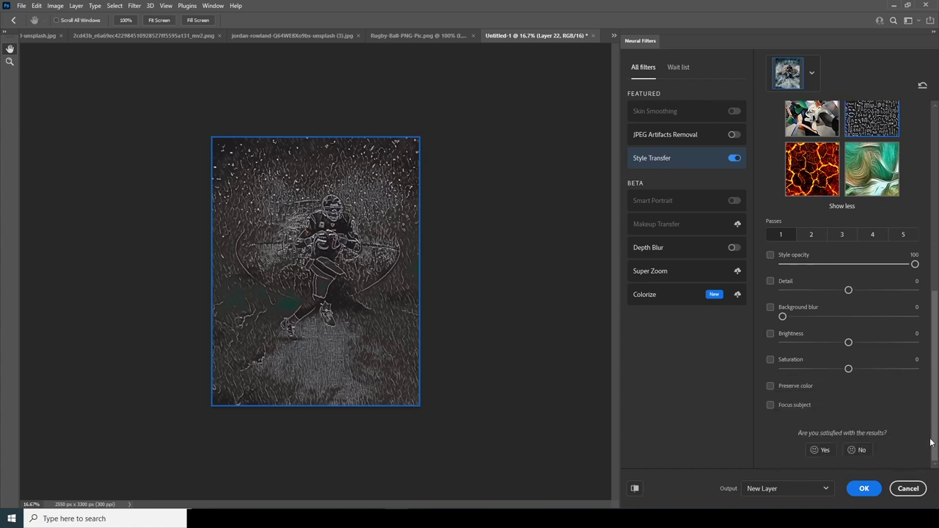
click(867, 492)
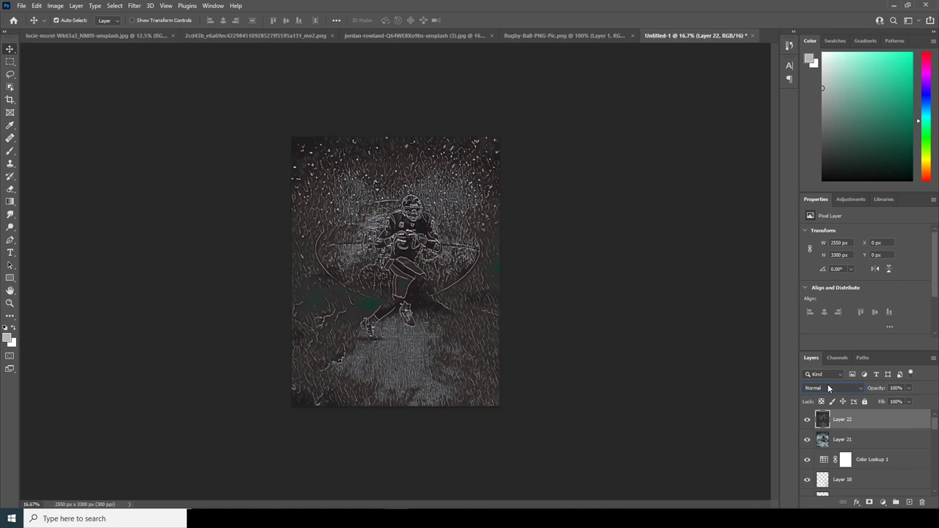
Set the style-transfer layer's blend mode to Screen and hide the layer with an all-black layer mask.
click(830, 389)
click(817, 347)
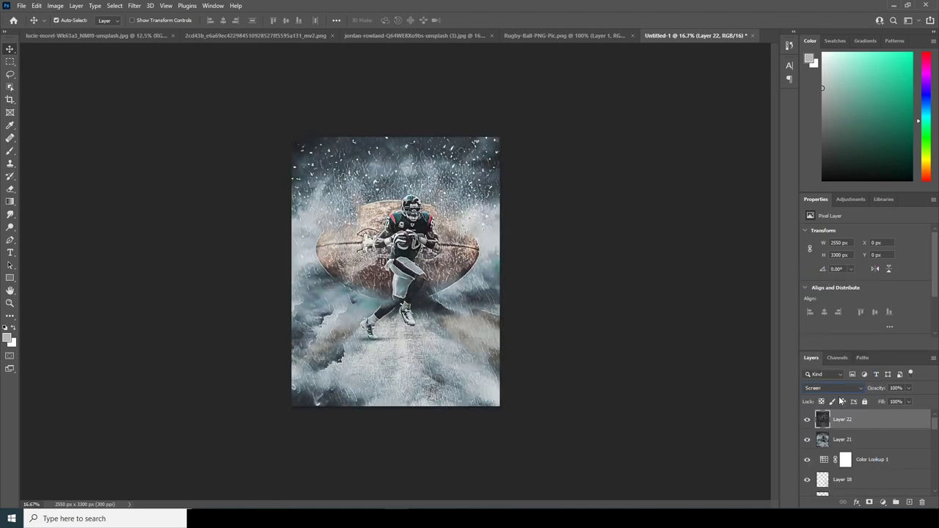
click(869, 502)
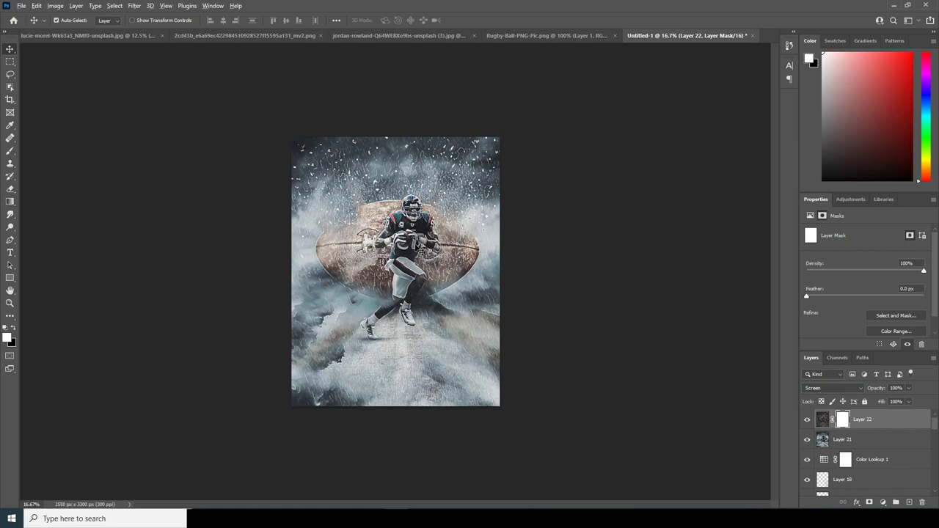
key(ctrl+i)
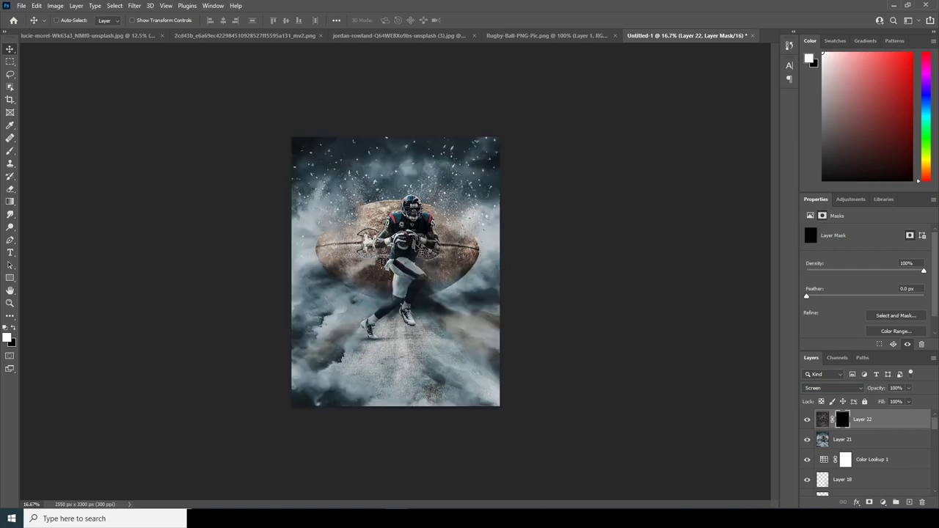
Paint white on the Layer 22 mask over the player's body with a small Soft Round brush to reveal the stylized outlines.
key(b)
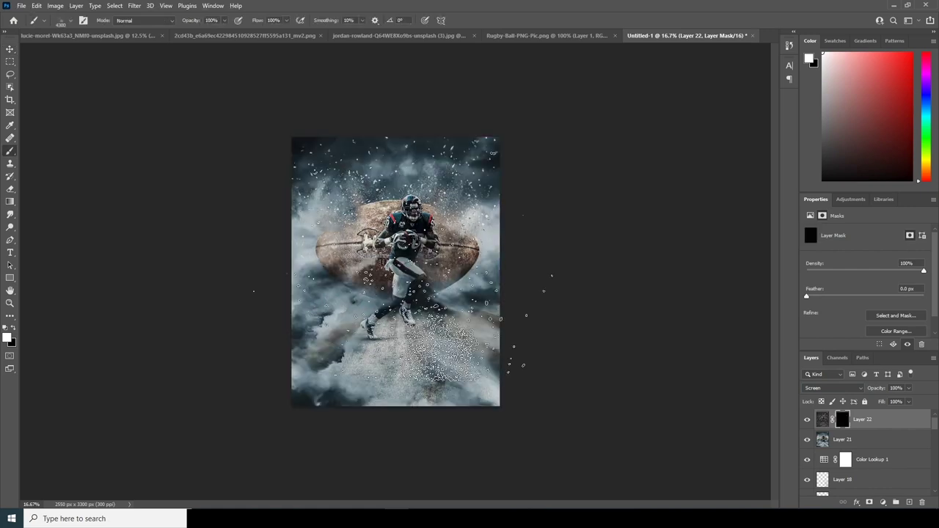
click(66, 20)
mouse_move(126, 257)
mouse_down()
mouse_move(136, 190)
mouse_move(126, 125)
mouse_up()
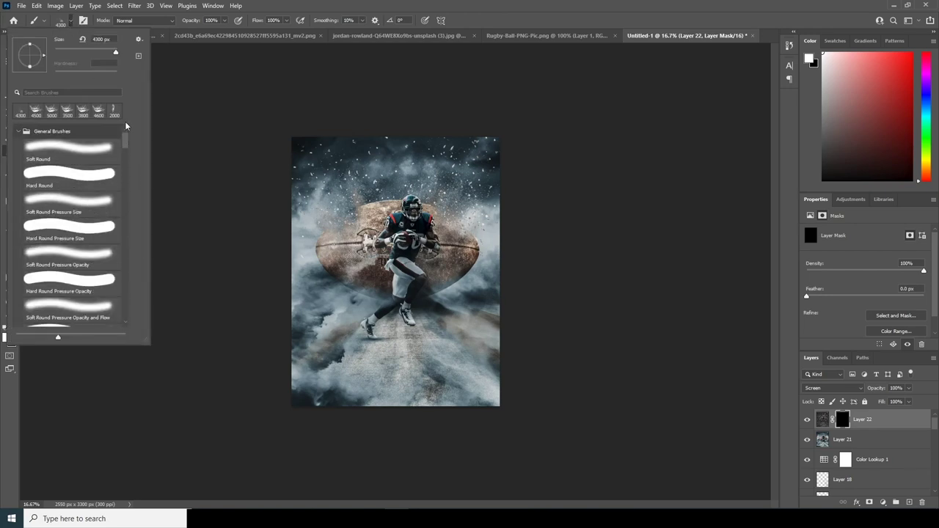
double_click(107, 149)
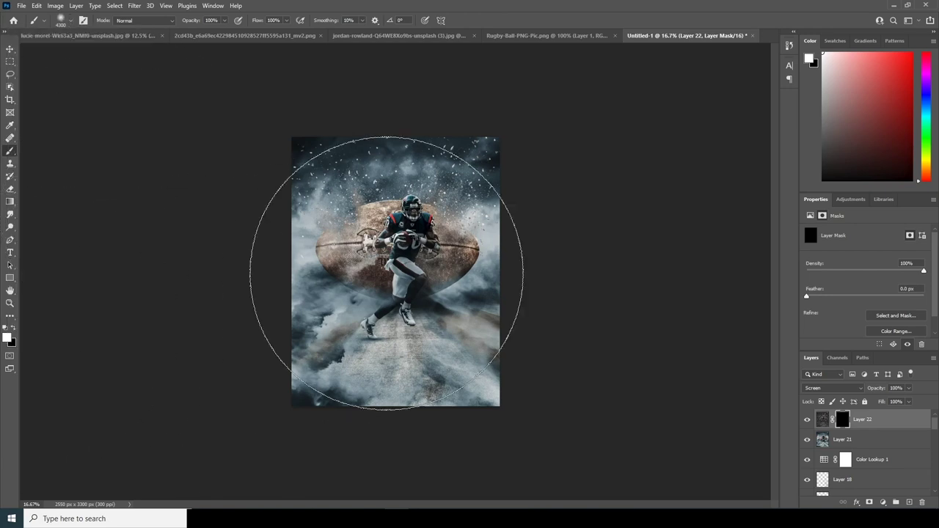
key(ctrl+plus)
key(ctrl+plus)
key(bracketleft)
key(bracketleft)
key(bracketleft)
key(bracketleft)
key(bracketleft)
key(bracketleft)
key(bracketleft)
key(bracketleft)
key(bracketleft)
key(bracketleft)
key(bracketleft)
key(bracketleft)
key(bracketleft)
key(bracketleft)
key(bracketleft)
key(bracketleft)
key(bracketleft)
key(bracketleft)
key(bracketleft)
key(bracketleft)
key(bracketleft)
key(bracketleft)
key(bracketleft)
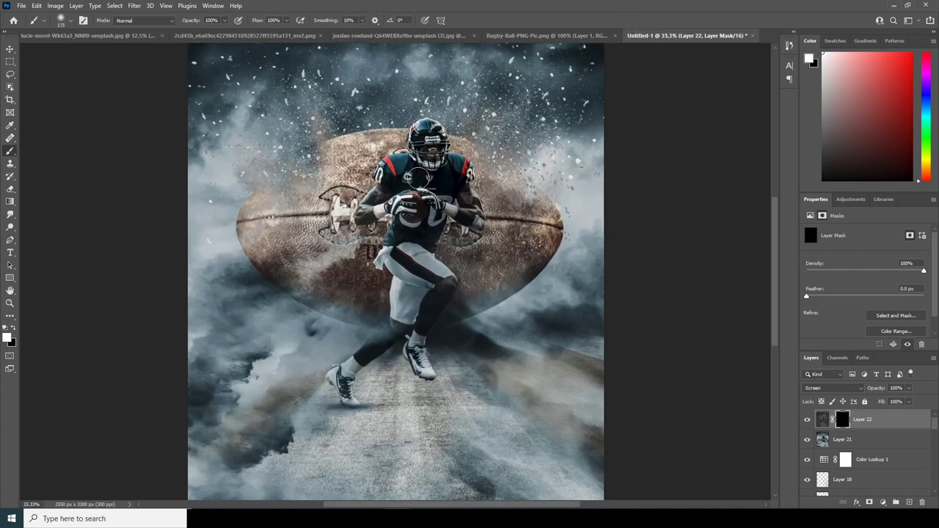
mouse_move(395, 165)
mouse_down()
mouse_move(388, 177)
mouse_move(403, 176)
mouse_move(397, 167)
mouse_move(441, 134)
mouse_move(477, 221)
mouse_move(401, 252)
mouse_move(407, 275)
mouse_move(426, 288)
mouse_move(410, 254)
mouse_move(448, 282)
mouse_move(415, 309)
mouse_move(411, 290)
mouse_move(396, 337)
mouse_move(400, 301)
mouse_move(429, 314)
mouse_move(420, 340)
mouse_move(396, 326)
mouse_move(349, 386)
mouse_move(334, 374)
mouse_move(346, 387)
mouse_move(378, 345)
mouse_move(448, 336)
mouse_move(443, 317)
mouse_up()
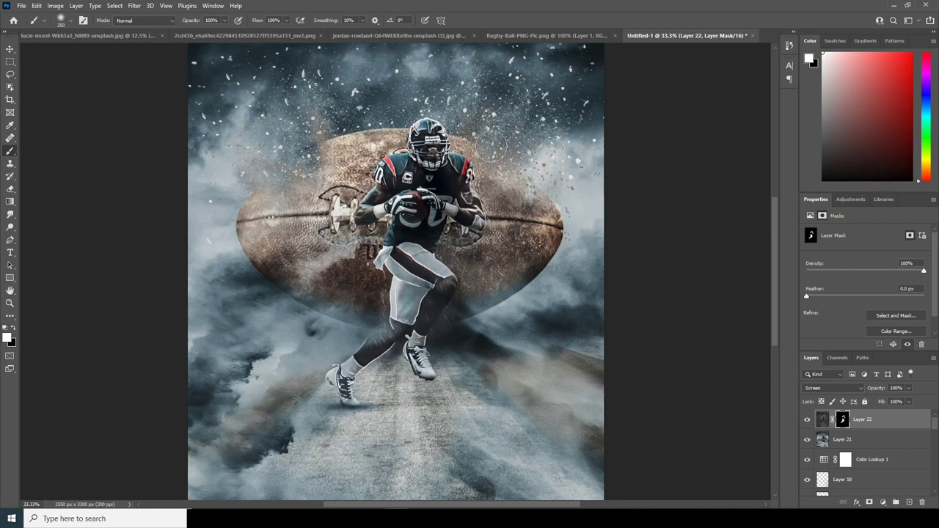
Paint white on the Layer 22 mask over the football's dispersing edges on both sides of the player, with a slightly larger brush.
key(bracketright)
key(bracketright)
mouse_move(495, 149)
mouse_down()
mouse_move(530, 146)
mouse_move(514, 128)
mouse_up()
drag(304, 168, 253, 173)
drag(313, 192, 295, 196)
mouse_move(513, 203)
mouse_down()
mouse_move(489, 187)
mouse_move(520, 173)
mouse_up()
key(ctrl+minus)
key(ctrl+minus)
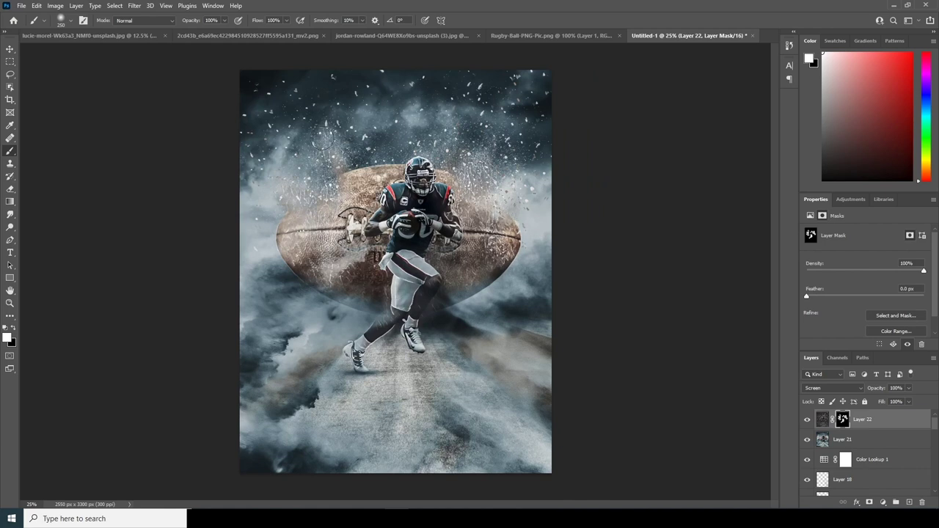
Lower the opacity of Layer 22 to 59%.
click(823, 420)
click(910, 389)
drag(909, 398, 893, 401)
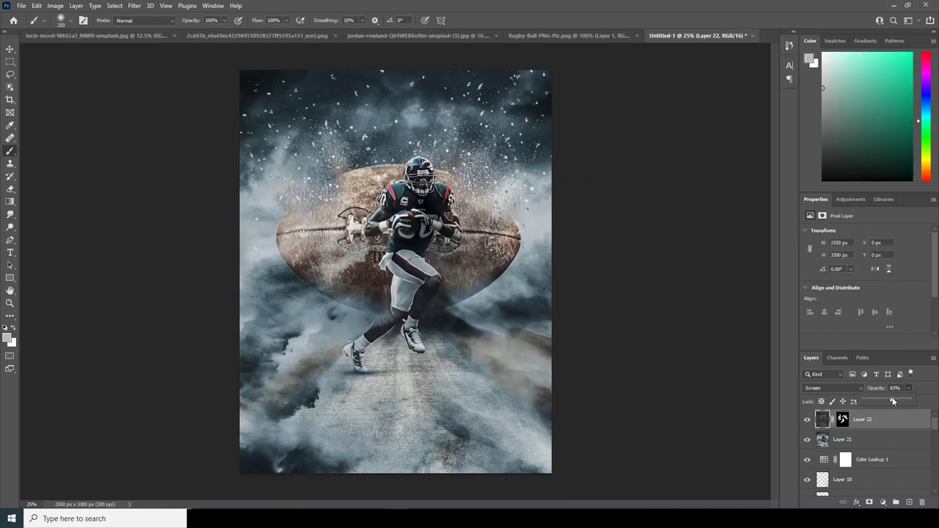
Add the title "RISE UP" in dark grey Anton below the player's feet and scale it to about 113 pt.
click(10, 253)
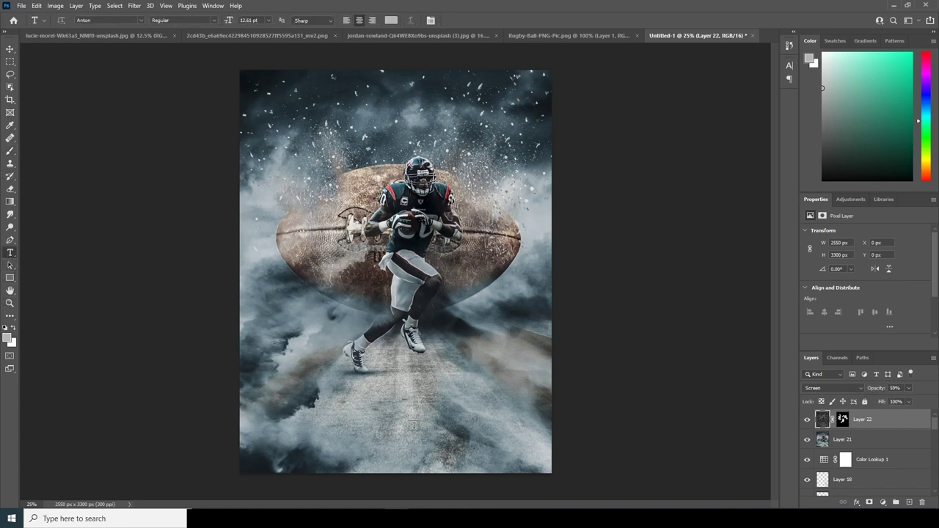
click(356, 402)
text(RISE UP)
key(ctrl+a)
click(391, 21)
click(539, 346)
click(761, 236)
click(9, 49)
key(ctrl+t)
mouse_move(381, 403)
mouse_down()
mouse_move(460, 424)
mouse_move(484, 417)
mouse_up()
key(Return)
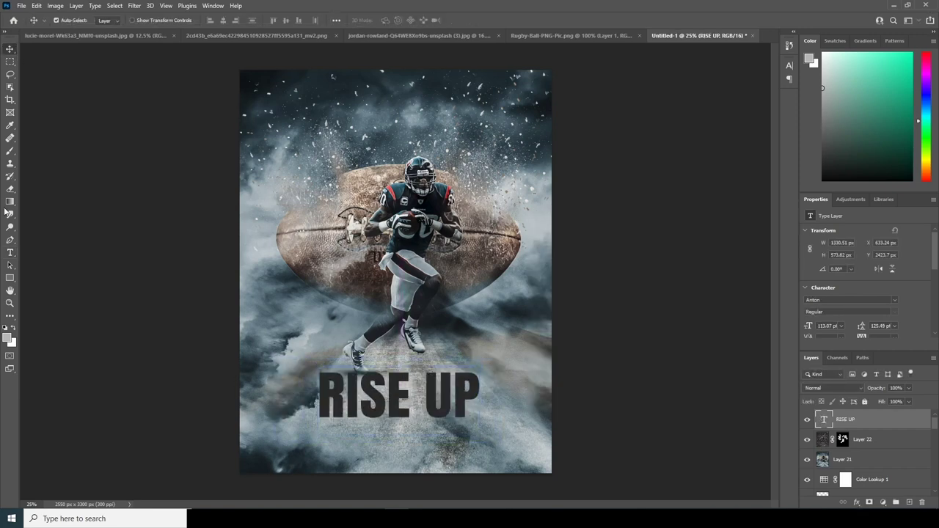
Add a full-width lorem ipsum paragraph box below the title, set its text to 10 pt, and extend it with a pasted copy.
drag(255, 433, 538, 452)
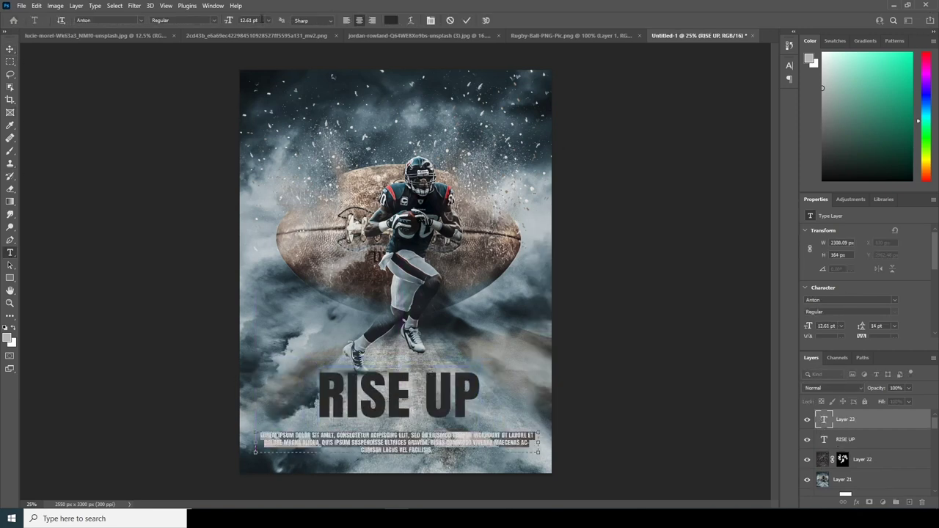
drag(262, 20, 199, 30)
text(10)
key(Return)
key(ctrl+c)
click(507, 444)
key(ctrl+v)
double_click(823, 423)
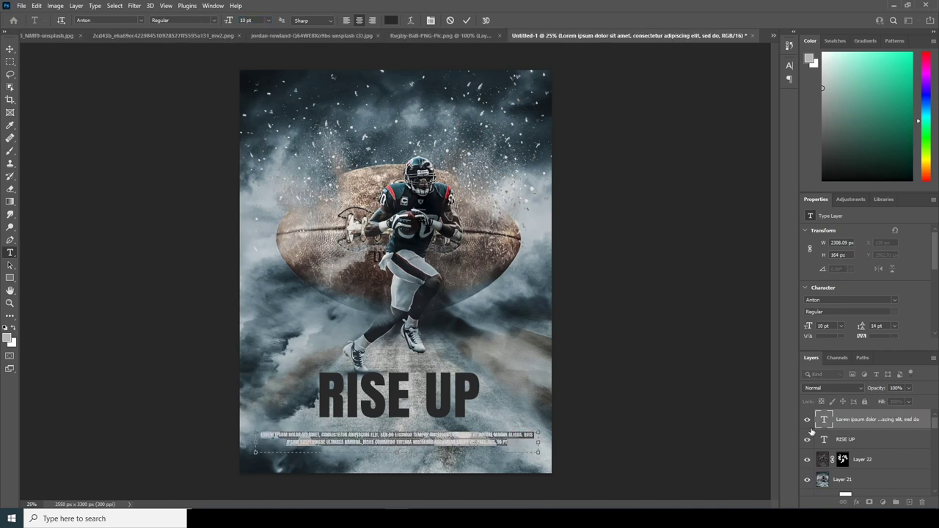
Set the paragraph's leading to Auto and commit the text.
scroll(876, 323, down, 1)
click(894, 293)
click(887, 302)
click(231, 434)
key(v)
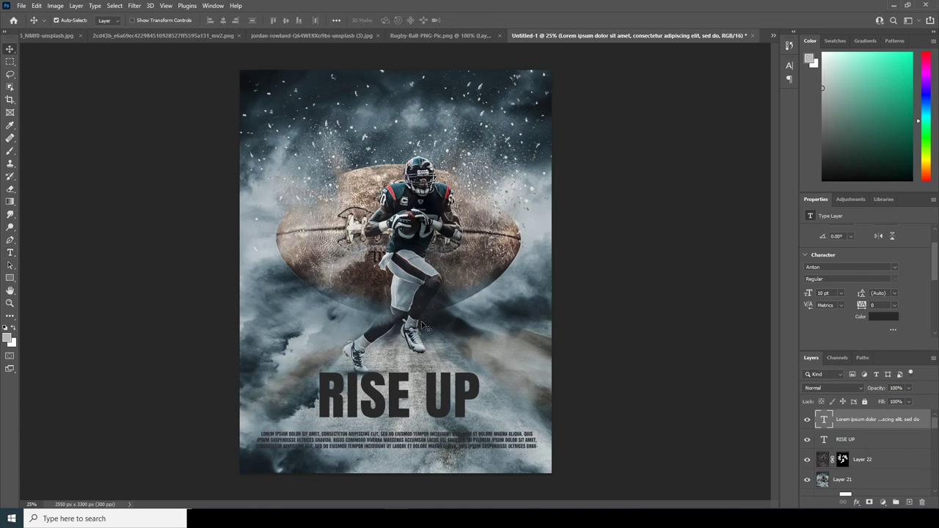
Nudge the lorem ipsum paragraph slightly up and the RISE UP title down, closing the gap between them.
key(shift+Up)
click(816, 440)
key(shift+Down)
key(shift+Down)
key(shift+Down)
key(shift+Down)
Add a layer mask to the RISE UP title and stamp black splatter brush marks on it to distress the letters.
click(869, 503)
key(b)
click(70, 21)
drag(129, 158, 136, 263)
click(846, 441)
click(71, 21)
click(72, 234)
click(774, 452)
key(bracketleft)
key(bracketleft)
key(bracketleft)
key(bracketleft)
key(bracketleft)
key(bracketleft)
key(bracketleft)
key(bracketleft)
key(x)
click(492, 403)
key(bracketright)
key(bracketright)
key(bracketright)
key(bracketright)
key(bracketright)
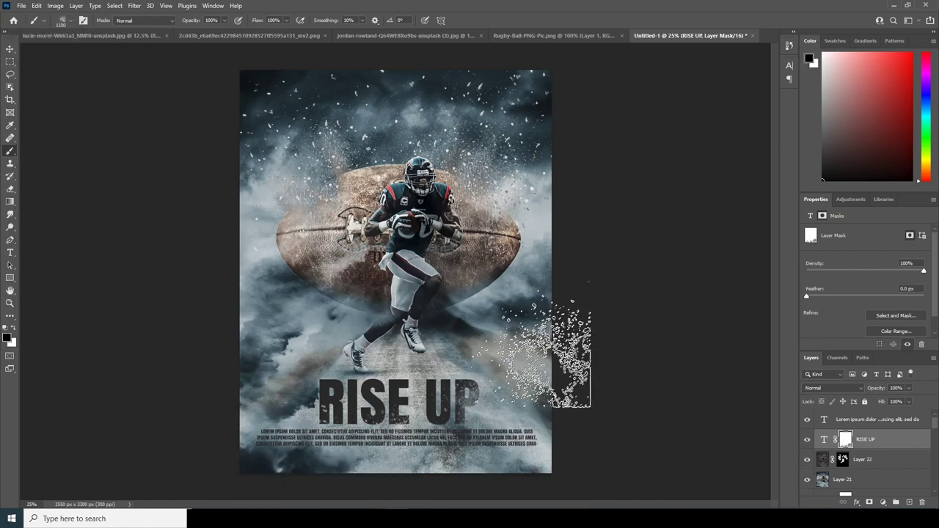
Add the heading "WINDY STUDIO PHOTOSHOP TUTORIAL" on two lines near the poster's top edge, coloured white (ffffff).
key(t)
click(393, 94)
text(WINDY STUDIO PHOTOSHOP TUTORIAL)
click(390, 20)
text(ffffff)
key(Return)
Set the "PHOTOSHOP TUTORIAL" line to 9 pt with 500 tracking and adjust the heading's position slightly.
scroll(845, 305, down, 2)
drag(436, 99, 334, 99)
drag(837, 283, 807, 283)
text(9)
key(Return)
drag(883, 295, 778, 294)
text(500)
key(Return)
click(10, 49)
drag(412, 92, 409, 92)
Add a Color Balance adjustment above all layers with midtones at Cyan-Red +39, Magenta-Green -8 and Yellow-Blue -13.
click(401, 432)
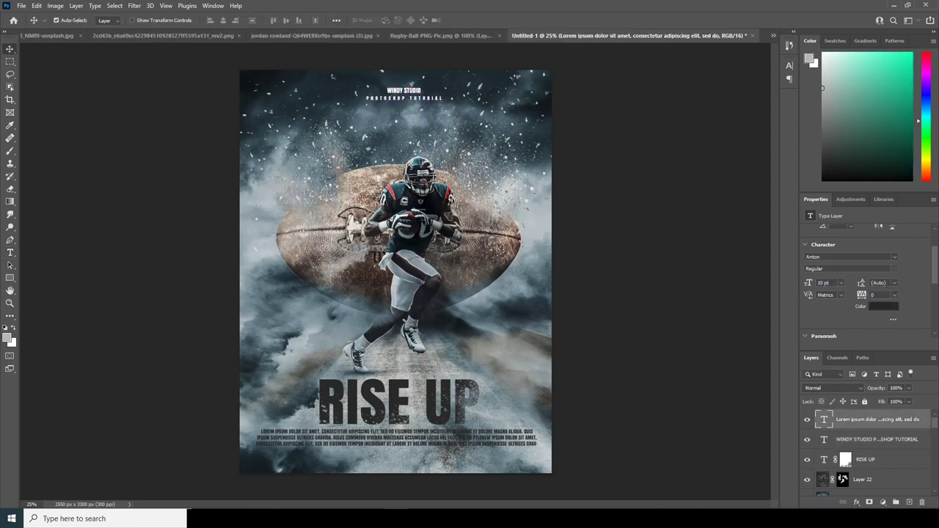
click(883, 502)
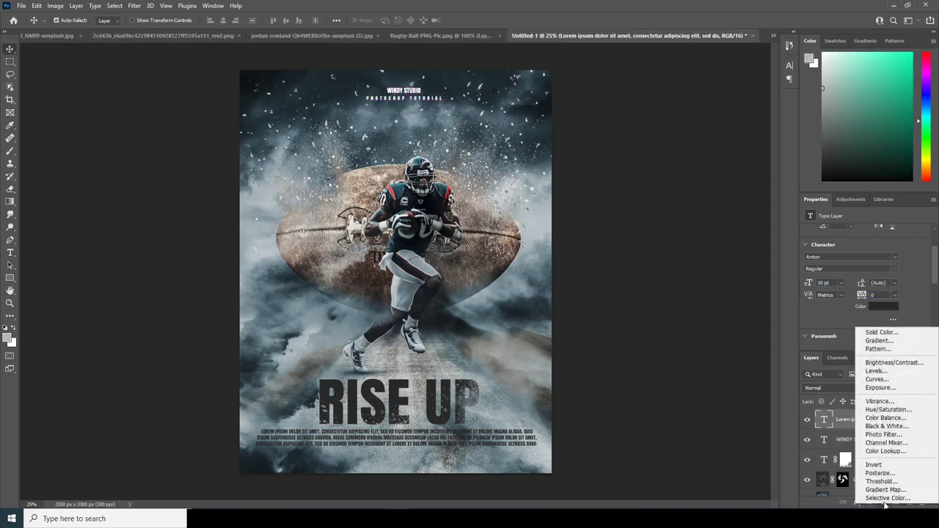
click(884, 419)
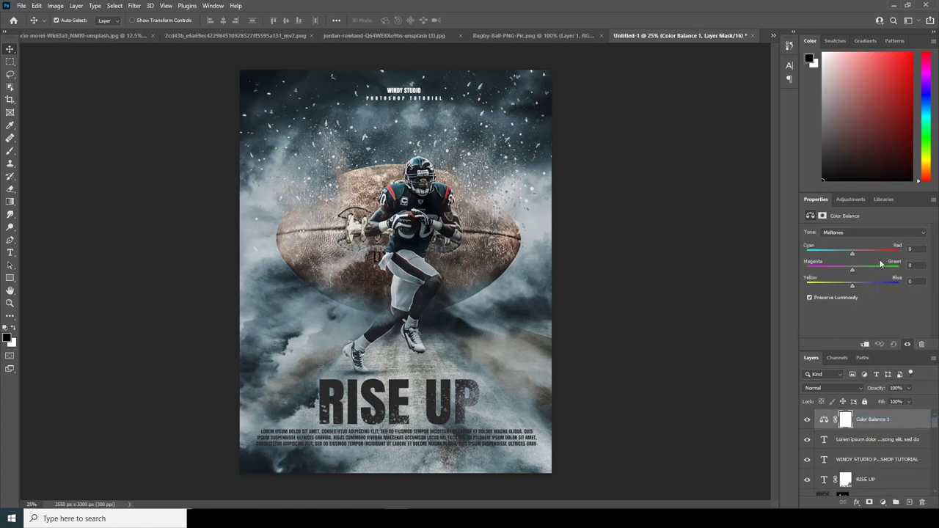
drag(862, 252, 871, 253)
drag(873, 255, 848, 292)
key(ctrl+minus)
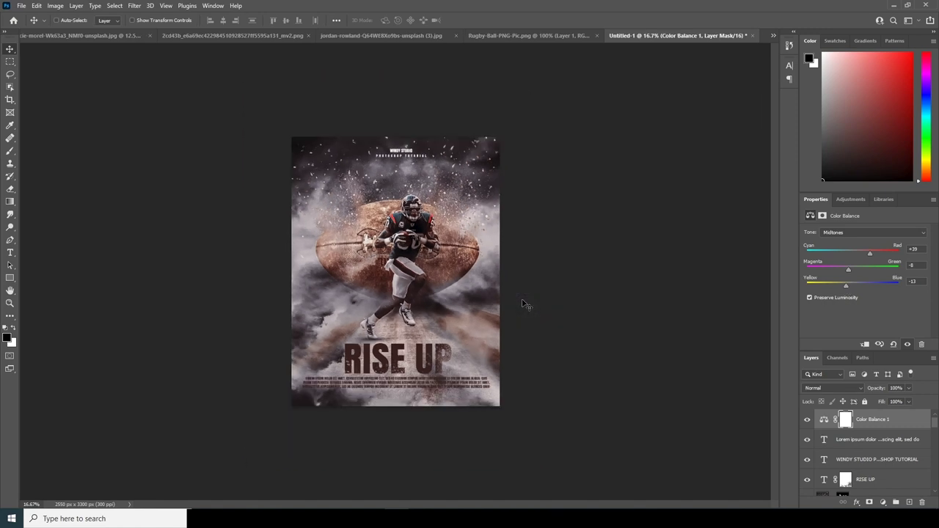
key(ctrl+plus)
key(ctrl+minus)
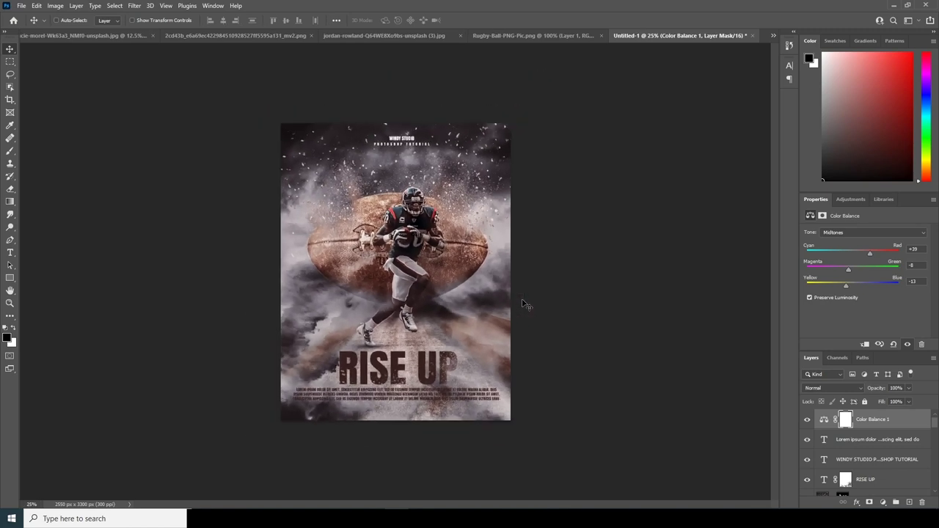
key(ctrl+plus)
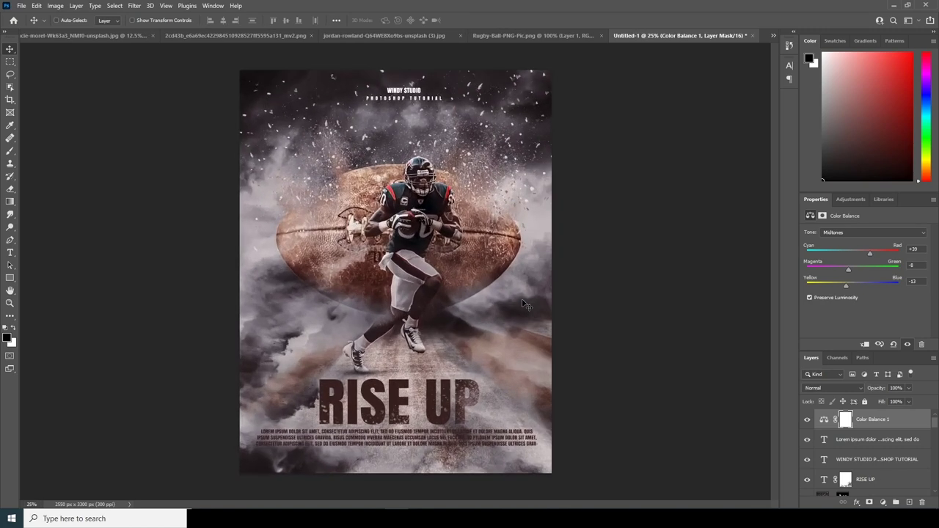